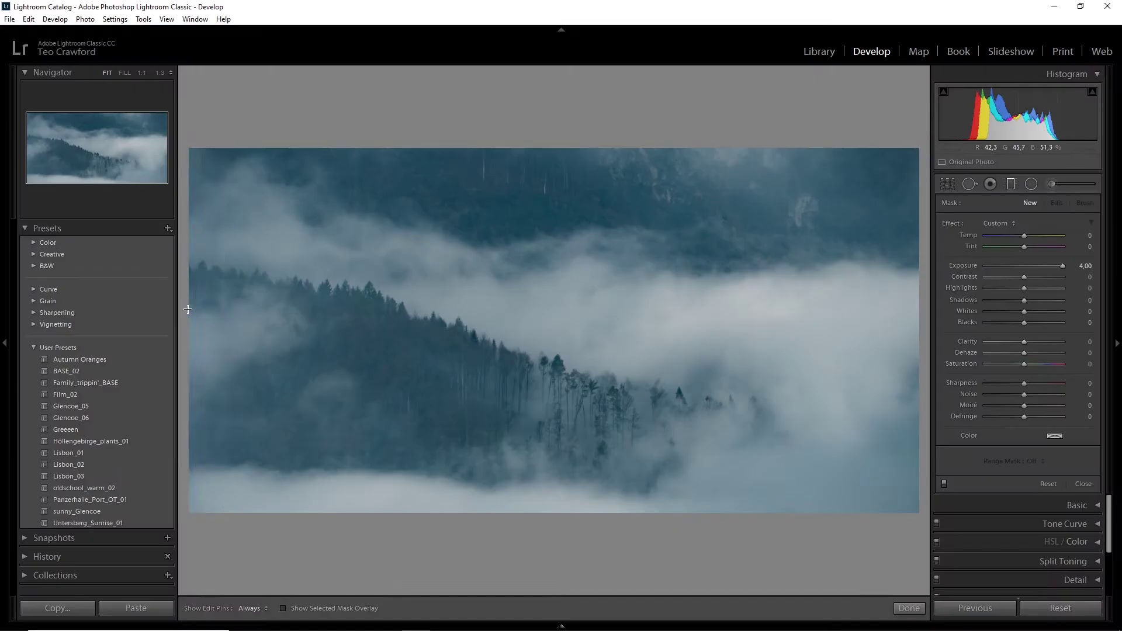
- Add a diagonal graduated filter over the left side with Exposure -0.50 and Dehaze and Clarity at -100
drag(358, 309, 532, 308)
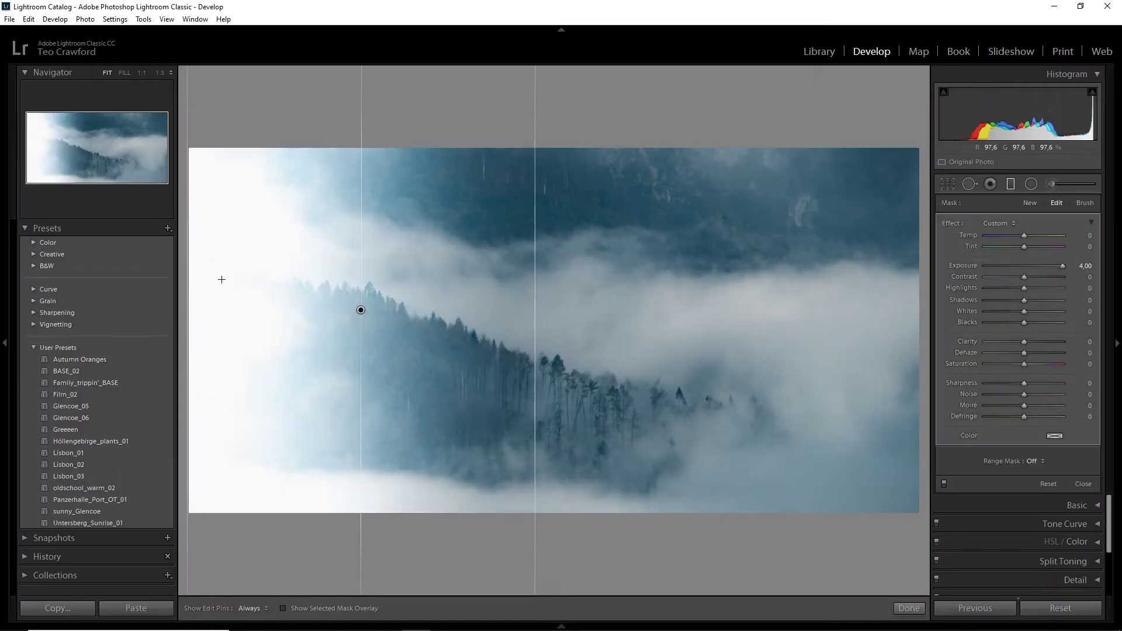
double_click(1062, 266)
drag(1024, 353, 986, 352)
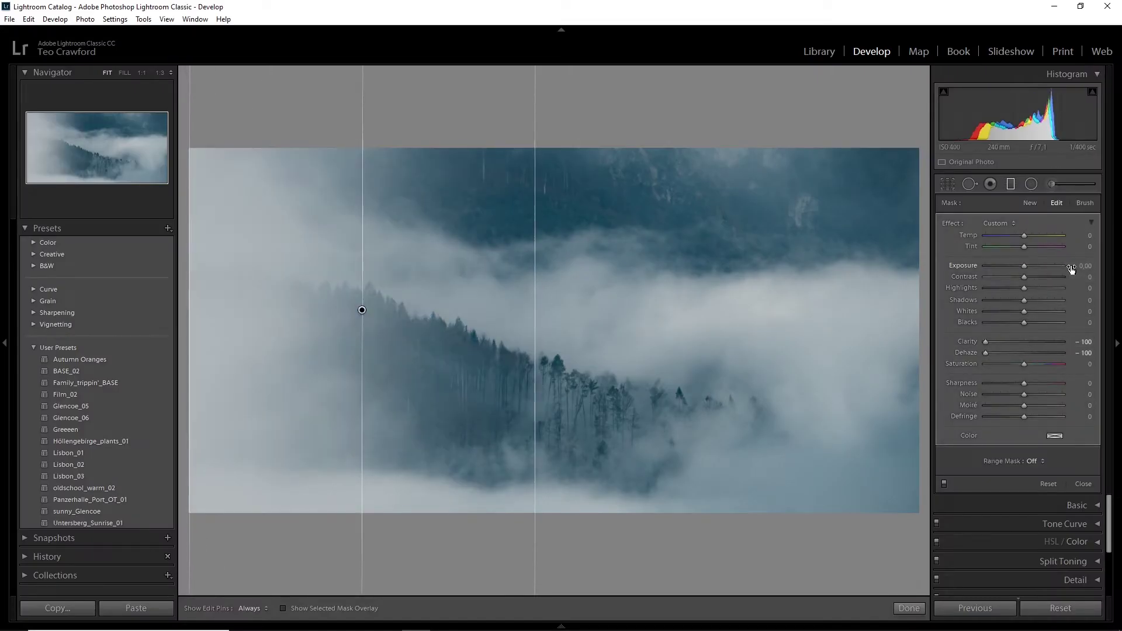
click(1081, 265)
text(-0.5)
key(Return)
drag(399, 493, 125, 444)
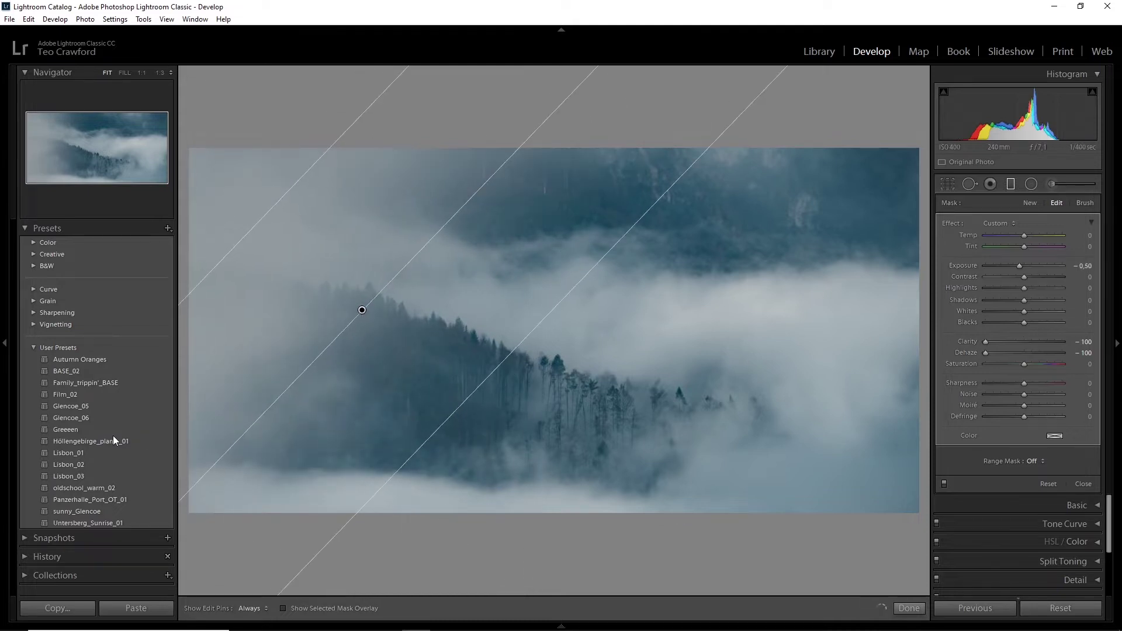
click(1011, 185)
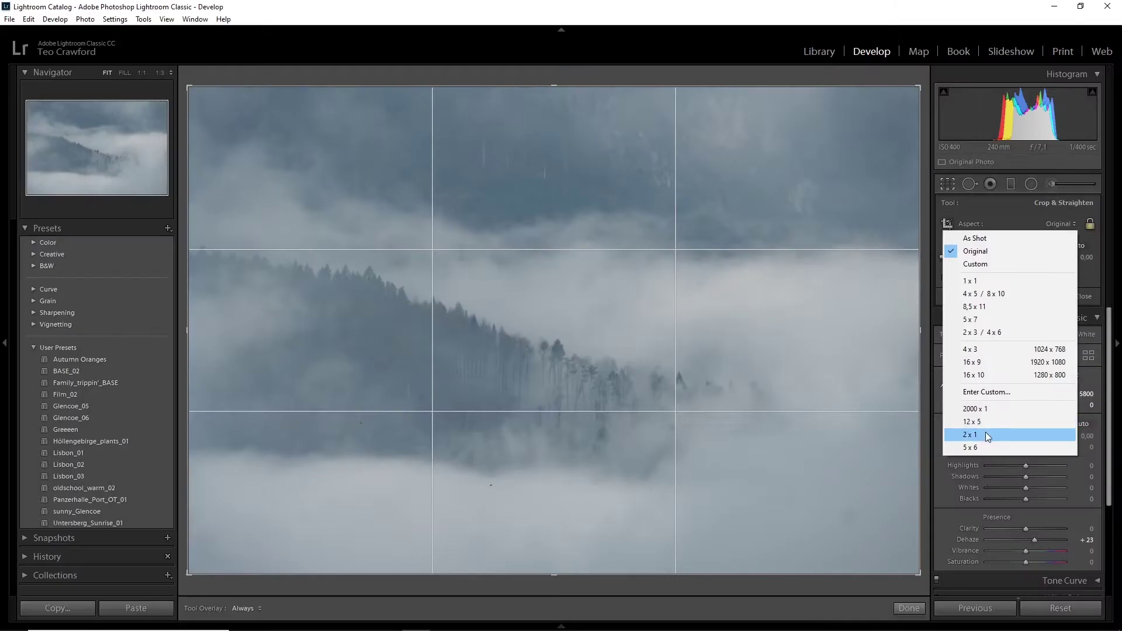
- Crop the forest photo to 2 x 1 with the forest lower in frame, then set Dehaze +50 and Shadows +35
click(983, 436)
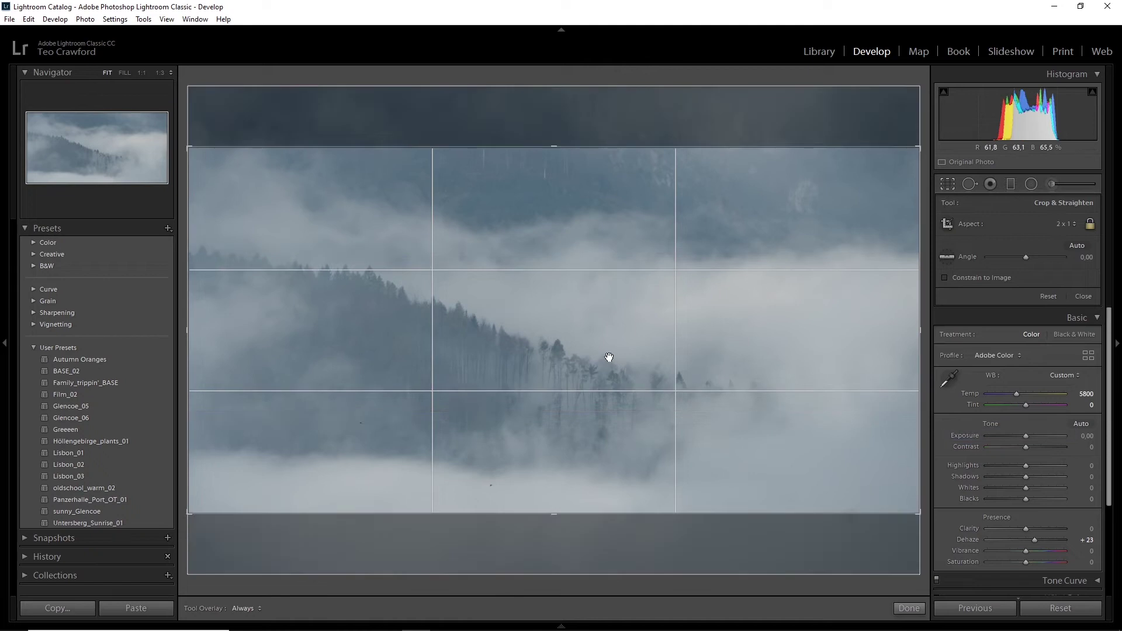
drag(593, 336, 564, 386)
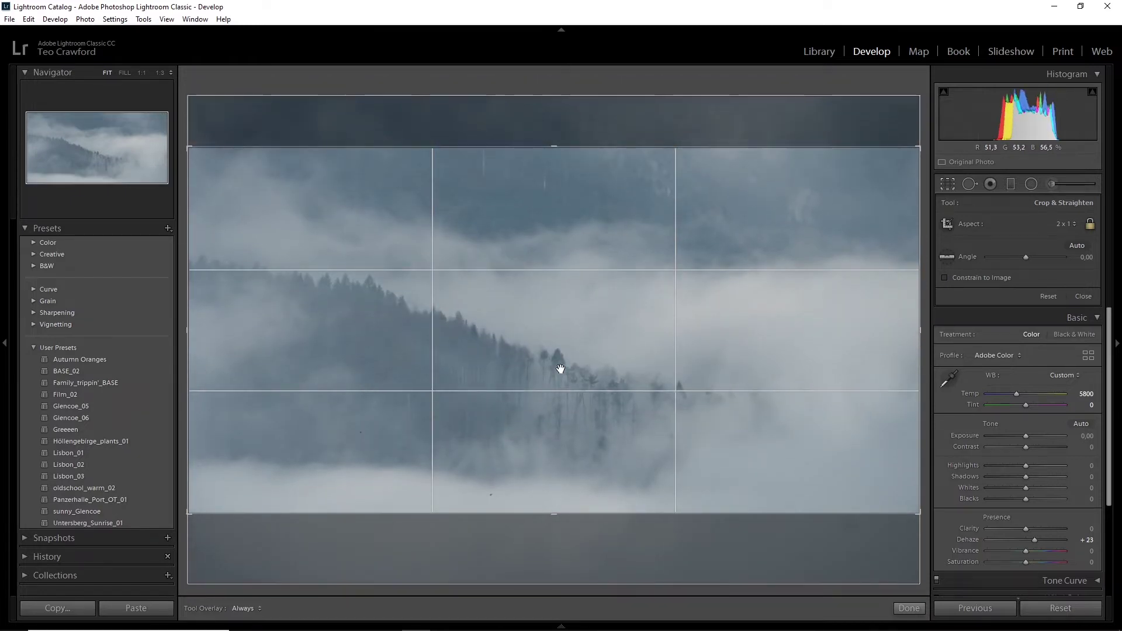
key(Return)
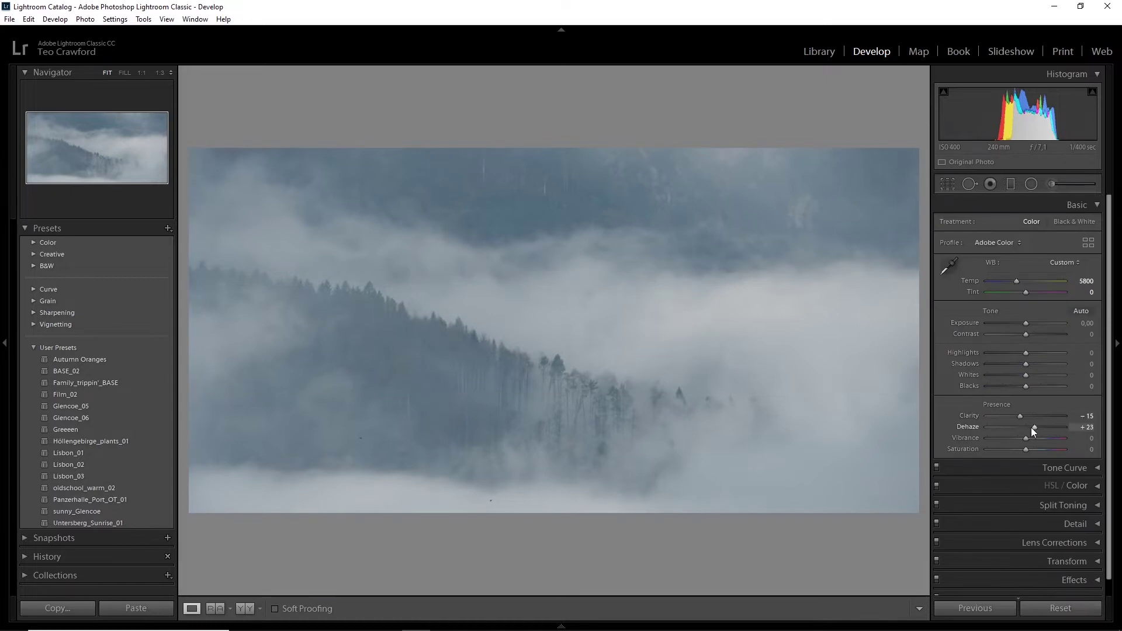
drag(1031, 426, 1050, 432)
drag(1013, 355, 1040, 363)
- Inspect the forest photo at 1:1 for dust spots, then return to the full view
click(969, 184)
key(z)
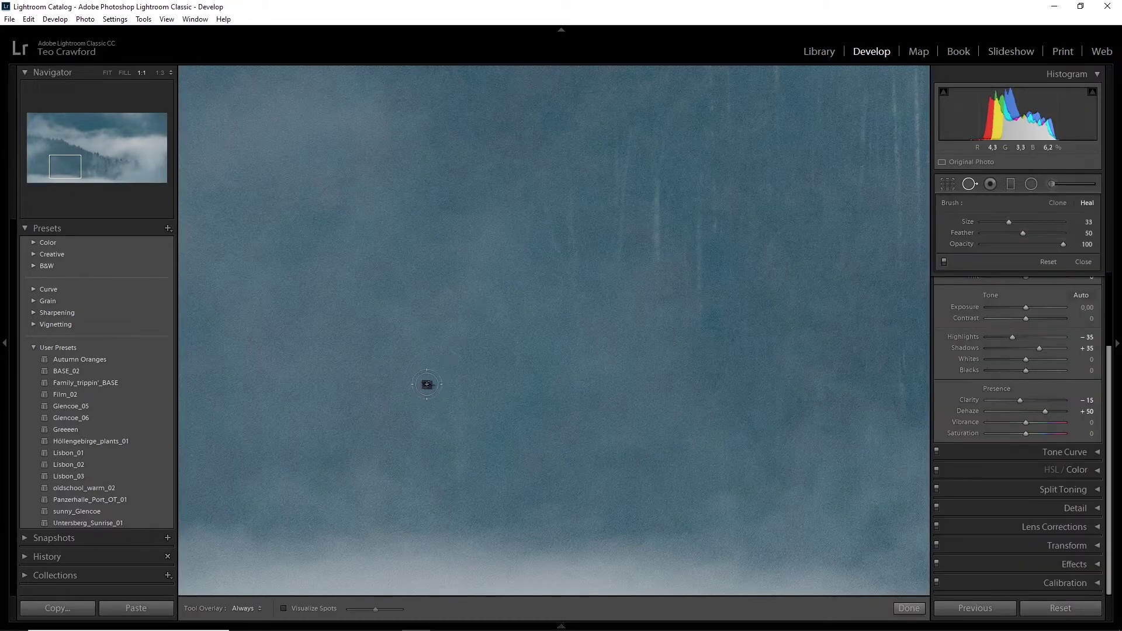
click(970, 183)
key(z)
- Pull the tone curve down in the shadows and set the temperature to 5500
click(1065, 452)
drag(987, 342, 988, 349)
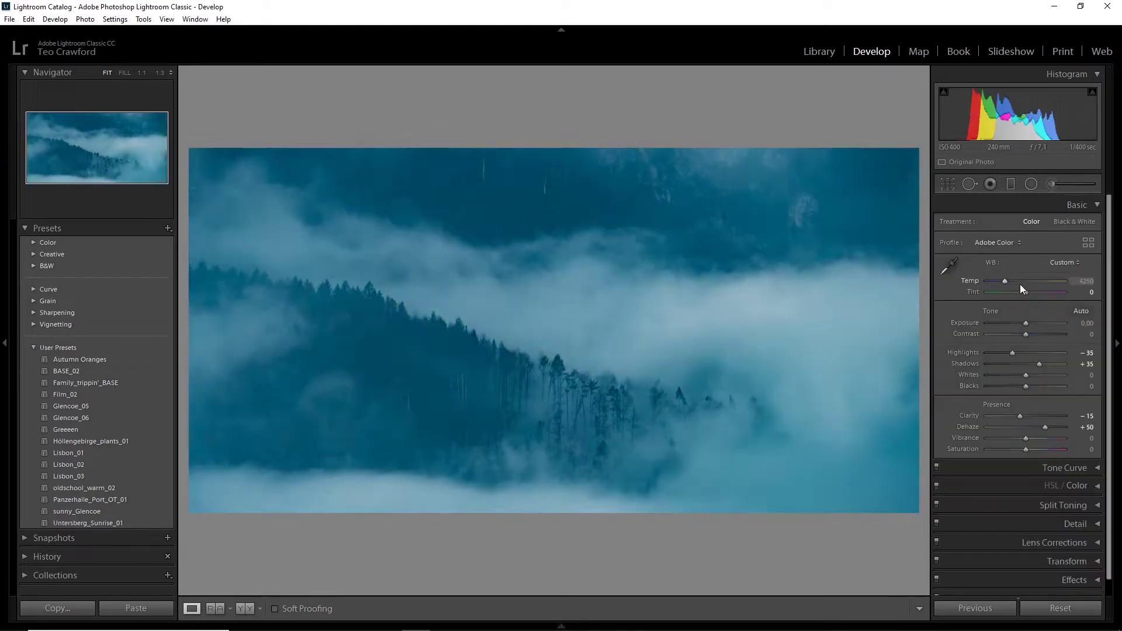
mouse_move(1020, 284)
mouse_down()
mouse_move(1037, 284)
mouse_move(1014, 282)
mouse_up()
- Add a horizontal graduated filter across the bottom of the photo with the Burn (Darken) effect
click(1011, 184)
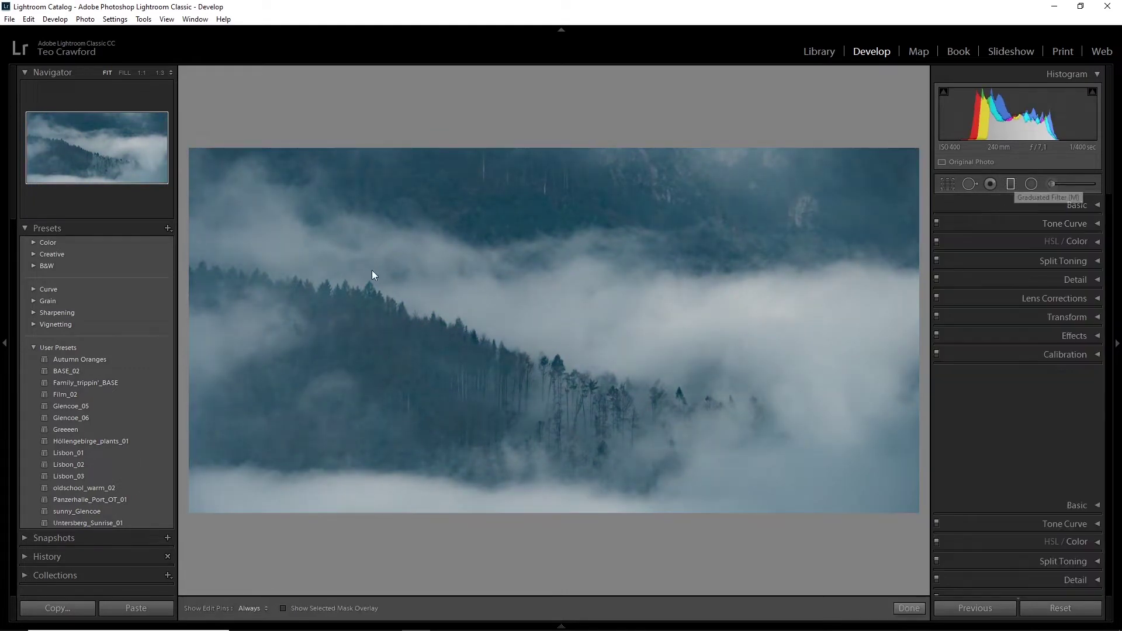
drag(190, 310, 535, 309)
click(1073, 268)
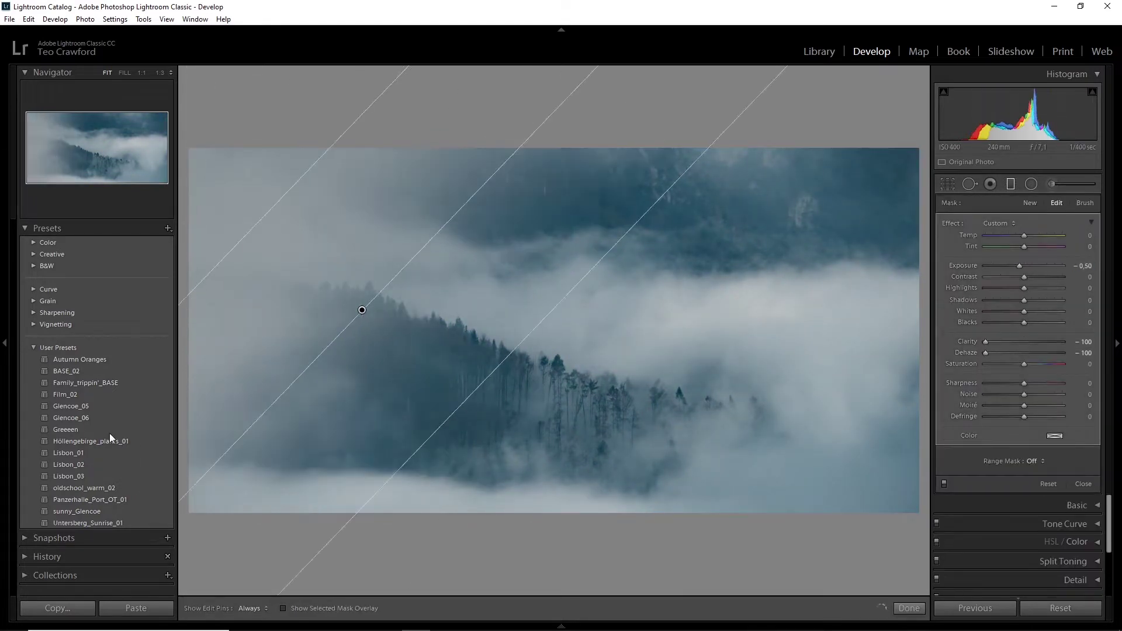
drag(534, 380, 534, 513)
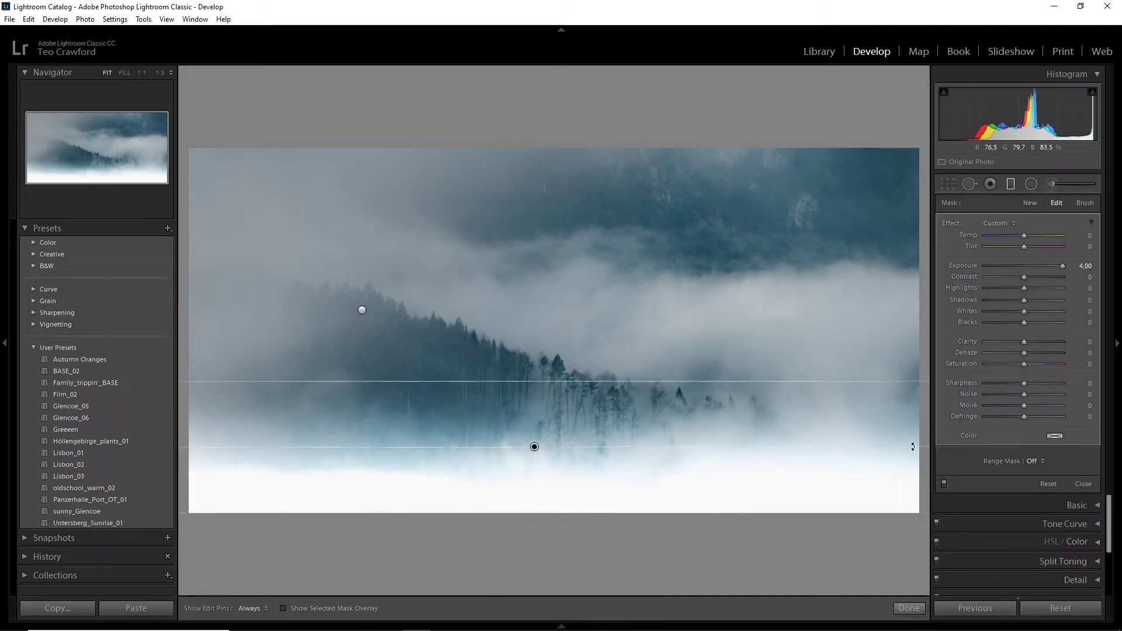
click(999, 224)
click(996, 353)
click(1011, 185)
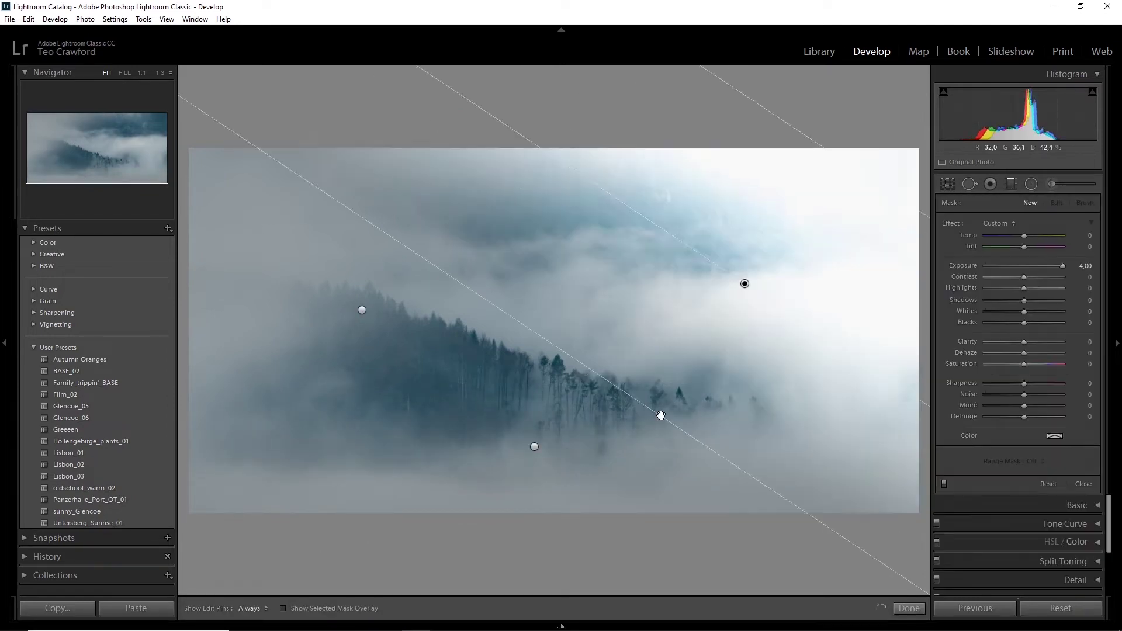
- Expand the Split Toning panel and briefly try an adjustment brush mask
click(1063, 260)
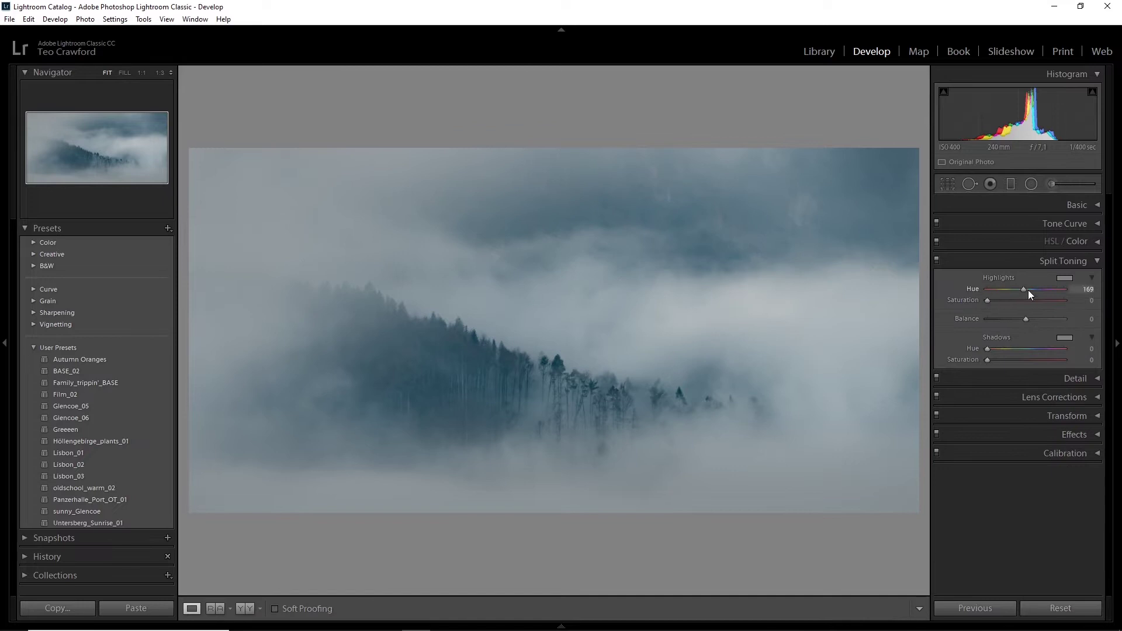
key(k)
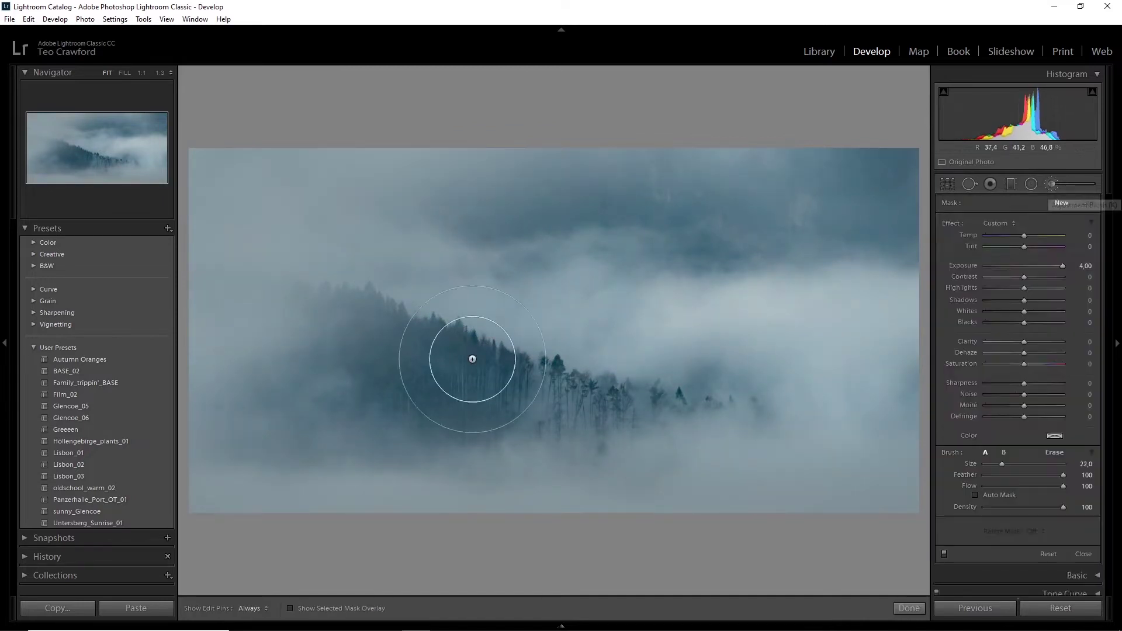
click(425, 332)
key(k)
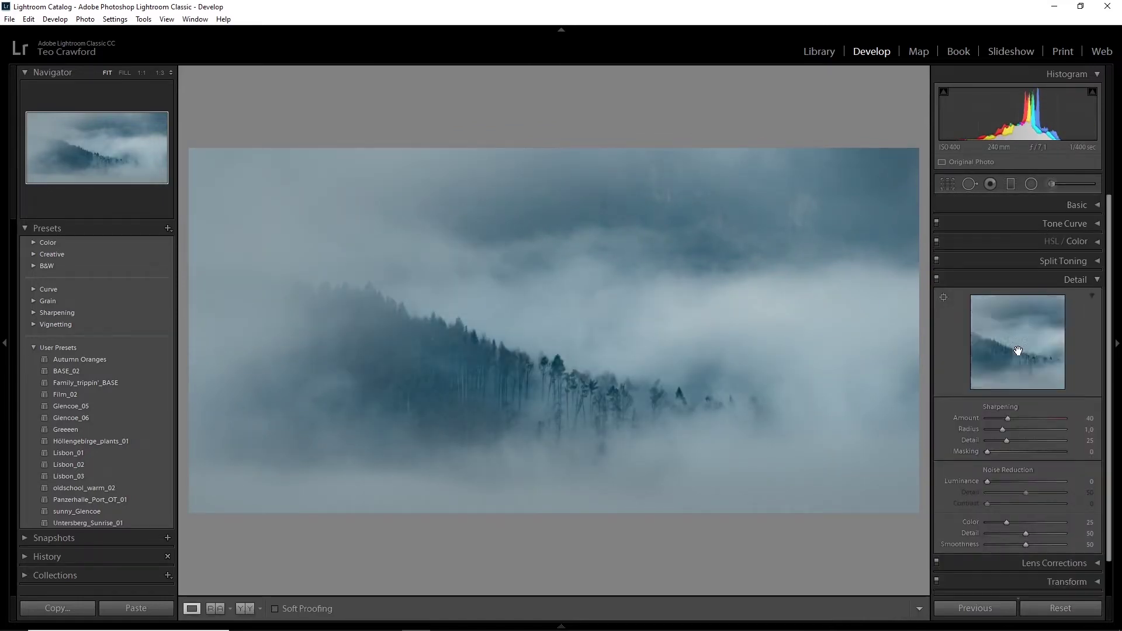
- Flatten the lower graduated filter and make it cooler and darker (Temp -25, Exposure -1.00)
key(m)
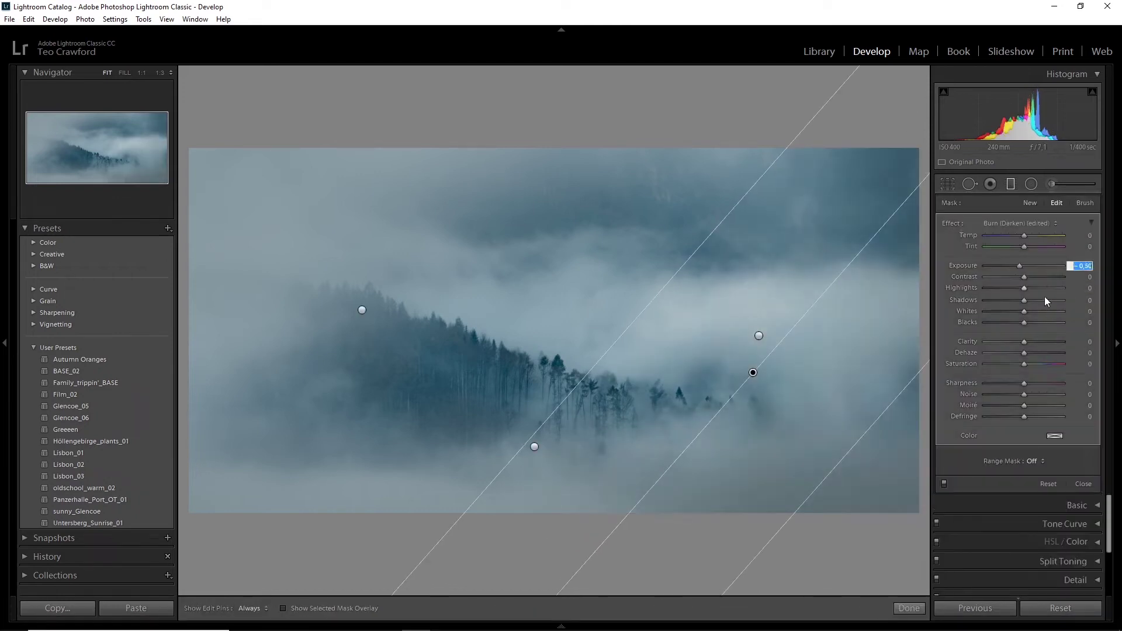
mouse_move(754, 374)
mouse_down()
mouse_move(796, 461)
mouse_move(687, 514)
mouse_move(806, 473)
mouse_up()
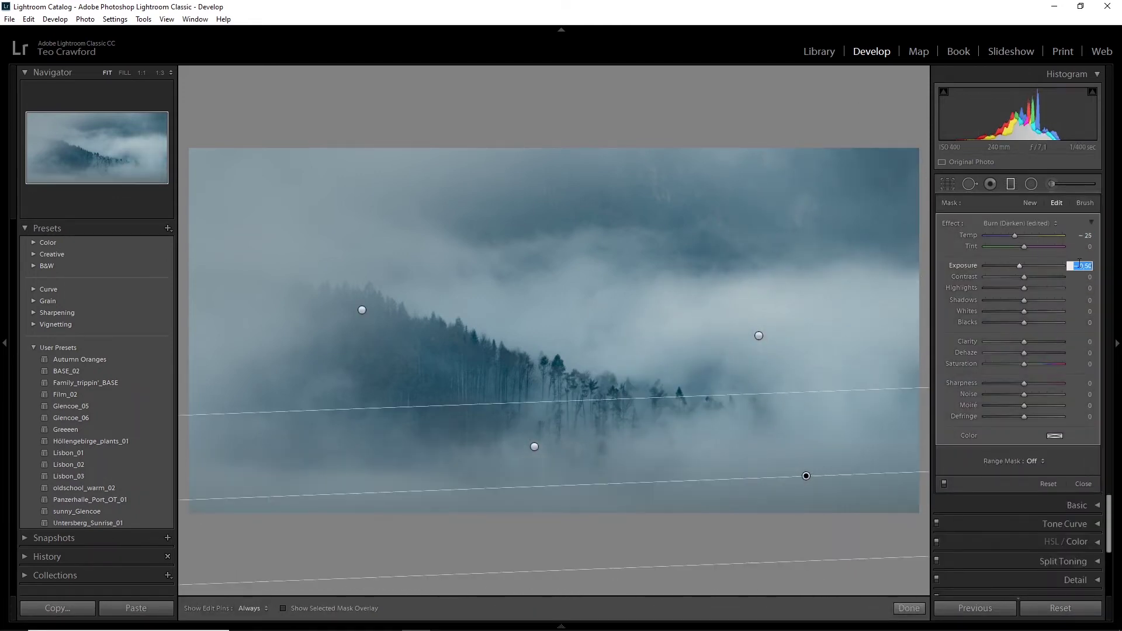
drag(1024, 353, 1041, 363)
click(945, 485)
key(k)
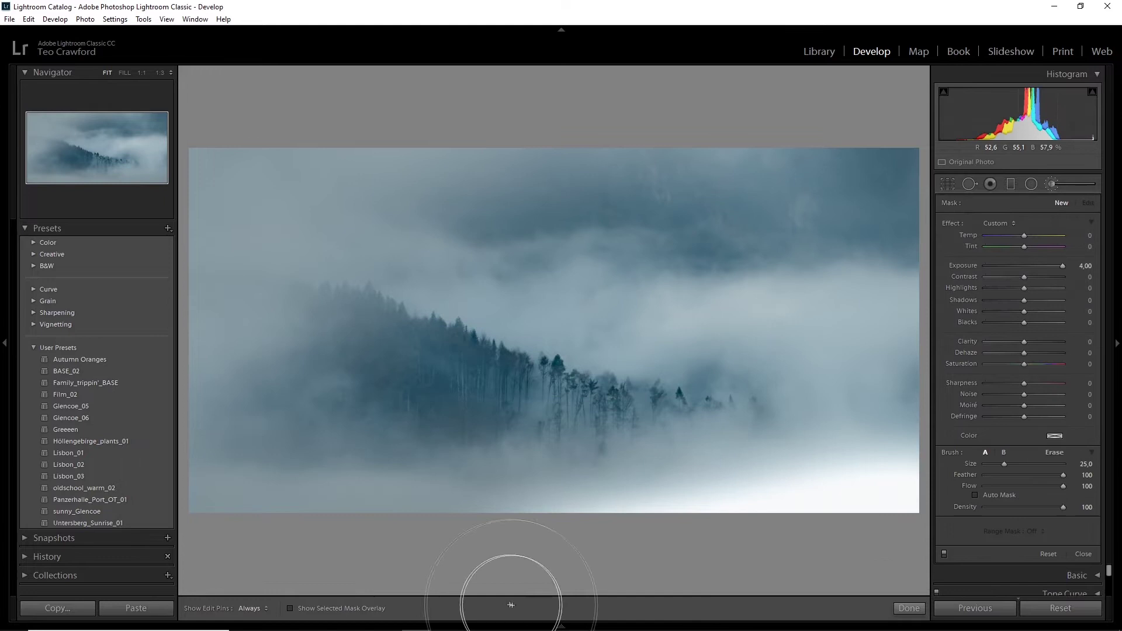
click(912, 506)
- Close the Adjustment Brush
key(k)
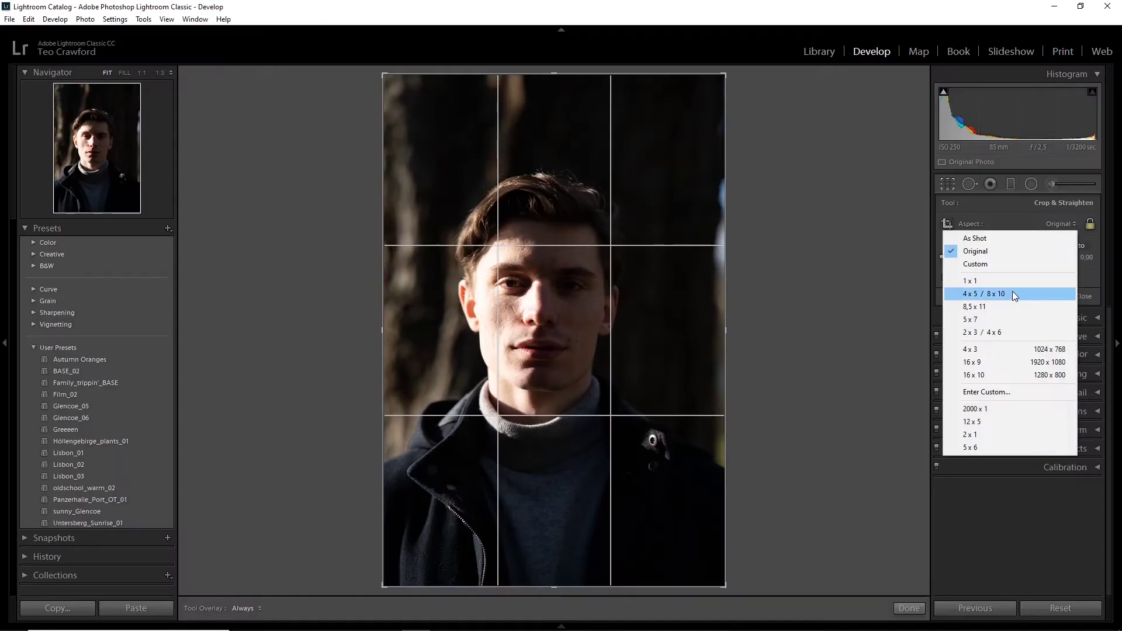
- Crop the portrait to 4 x 5, move it up, then tighten the frame around the man's face
click(1015, 296)
drag(652, 396, 544, 337)
key(Return)
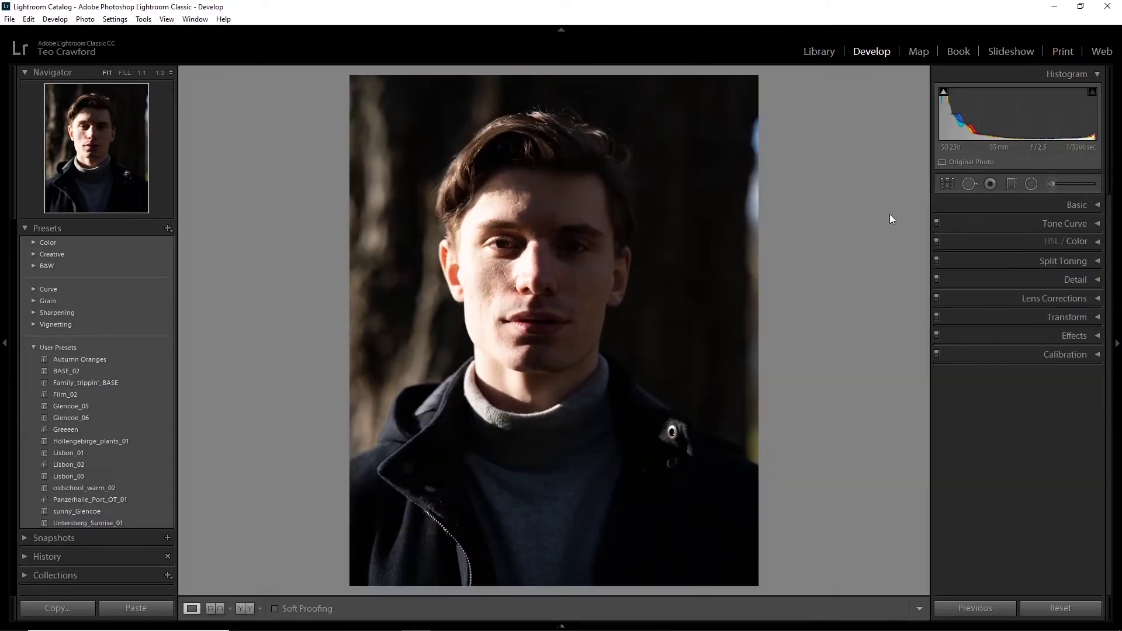
key(r)
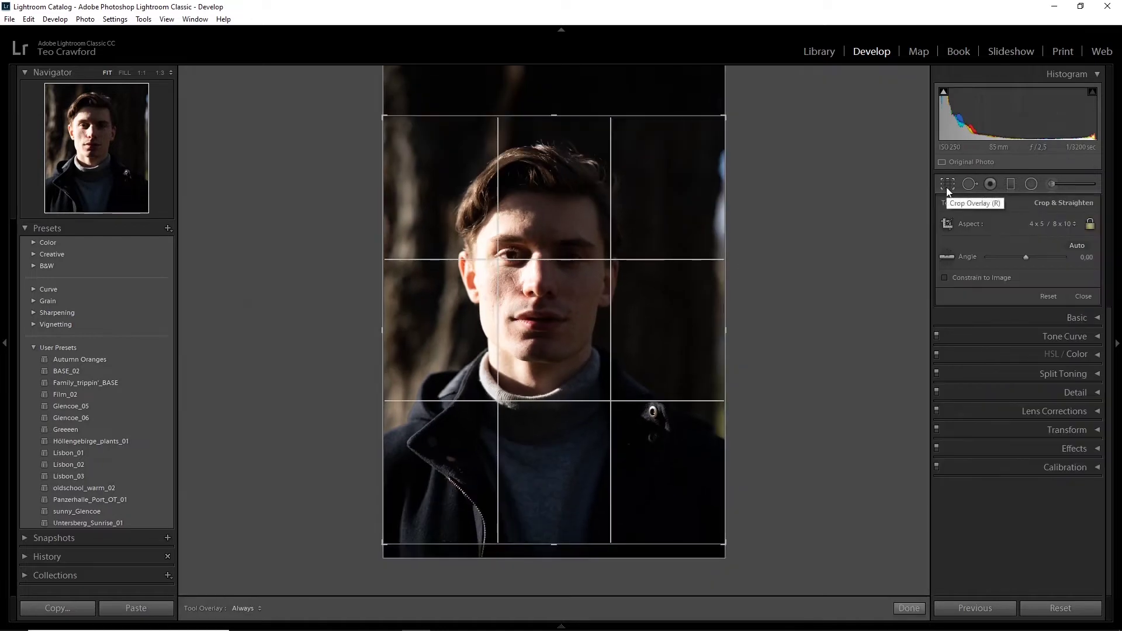
drag(725, 331, 707, 323)
drag(586, 321, 591, 325)
click(946, 185)
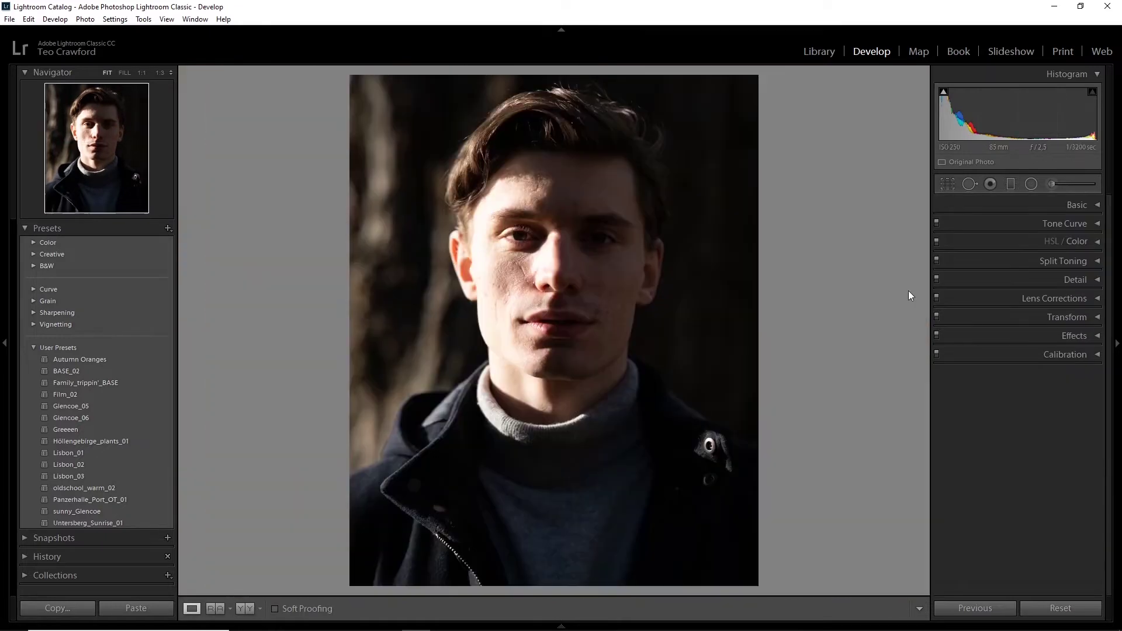
key(ctrl+1)
- Brighten the portrait with raised Shadows and Exposure +1.00, add negative Clarity, and warm the white balance
drag(1027, 363, 1067, 360)
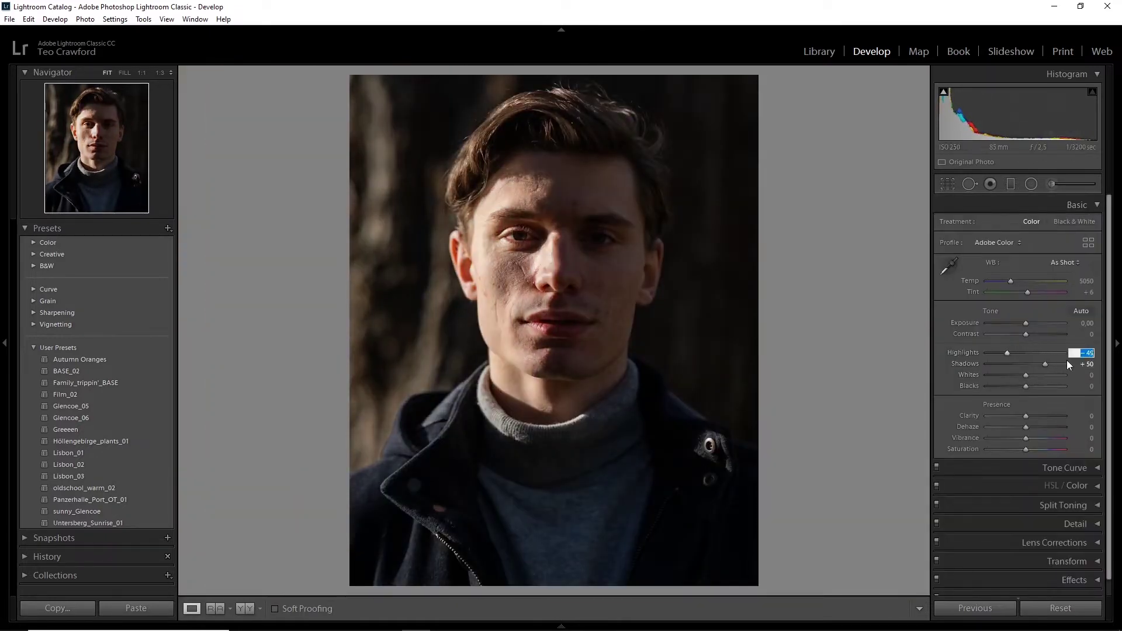
scroll(1072, 581, down, 1)
click(1072, 583)
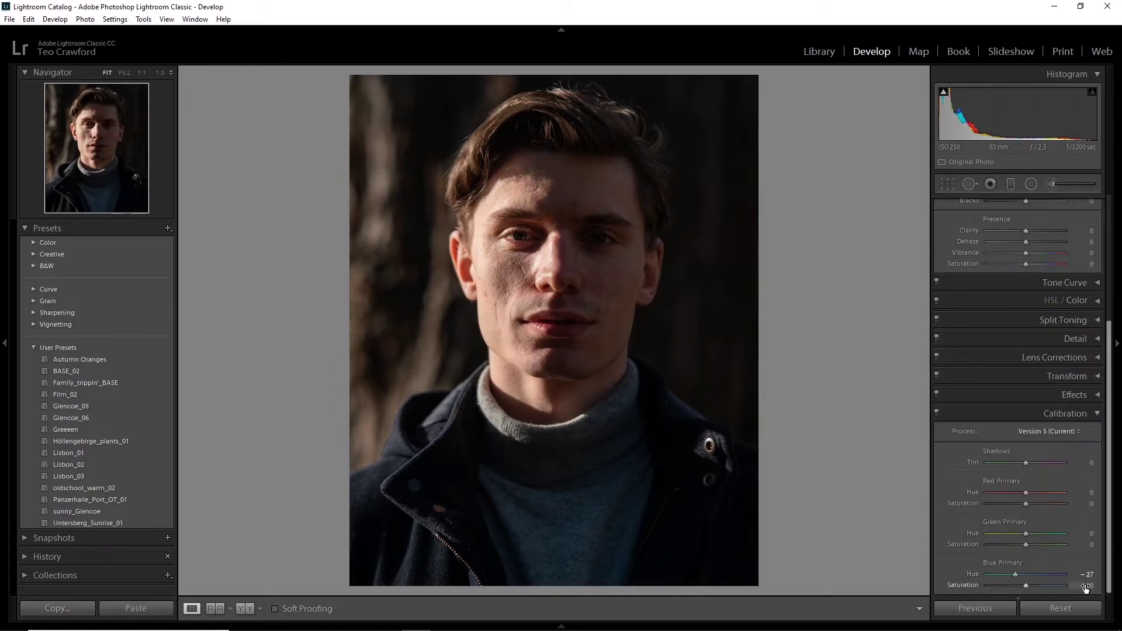
click(1050, 413)
drag(1084, 307, 1086, 342)
mouse_move(1019, 408)
mouse_down()
mouse_move(1033, 395)
mouse_move(1020, 398)
mouse_up()
scroll(1028, 327, up, 1)
drag(1010, 278, 1013, 278)
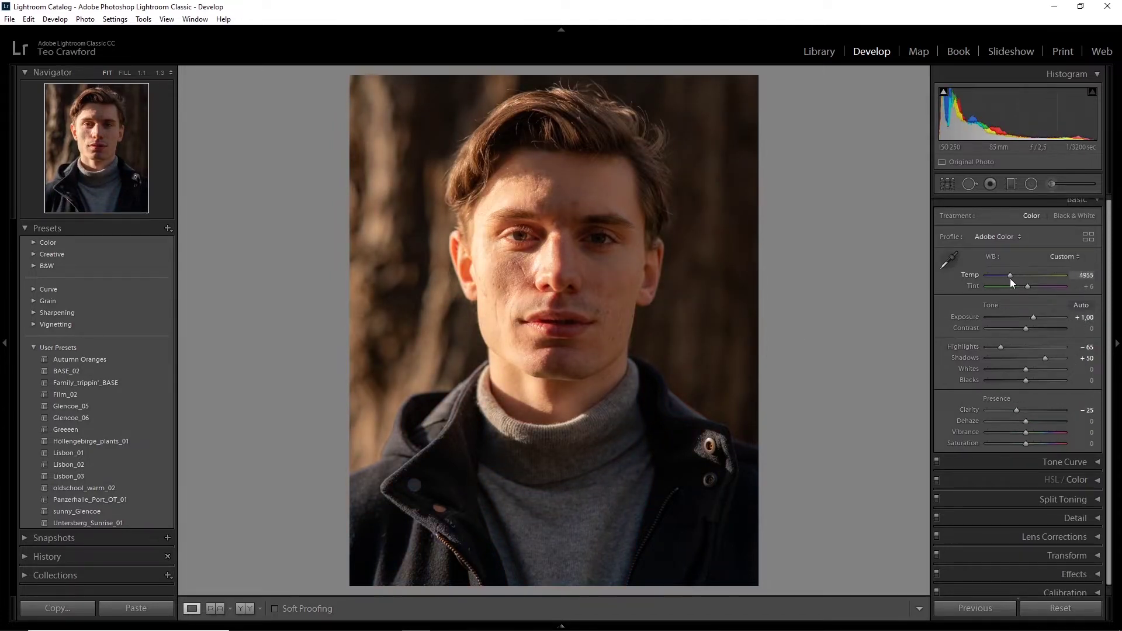
- Set sharpening Masking to 50 in the Detail panel
click(1074, 518)
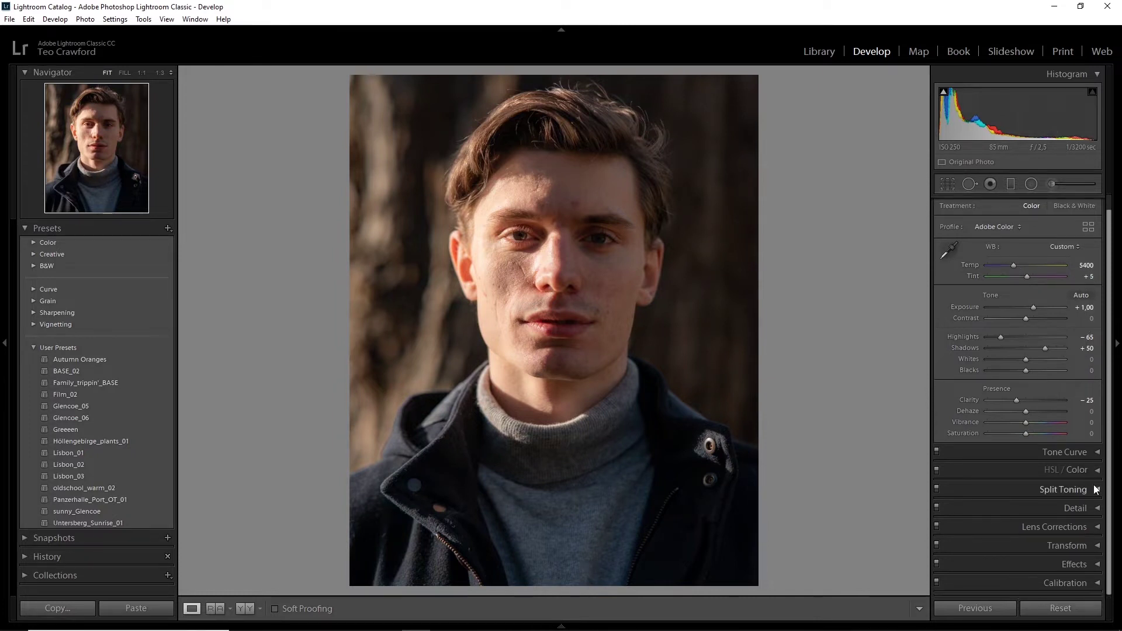
click(1098, 318)
click(1035, 509)
click(1025, 491)
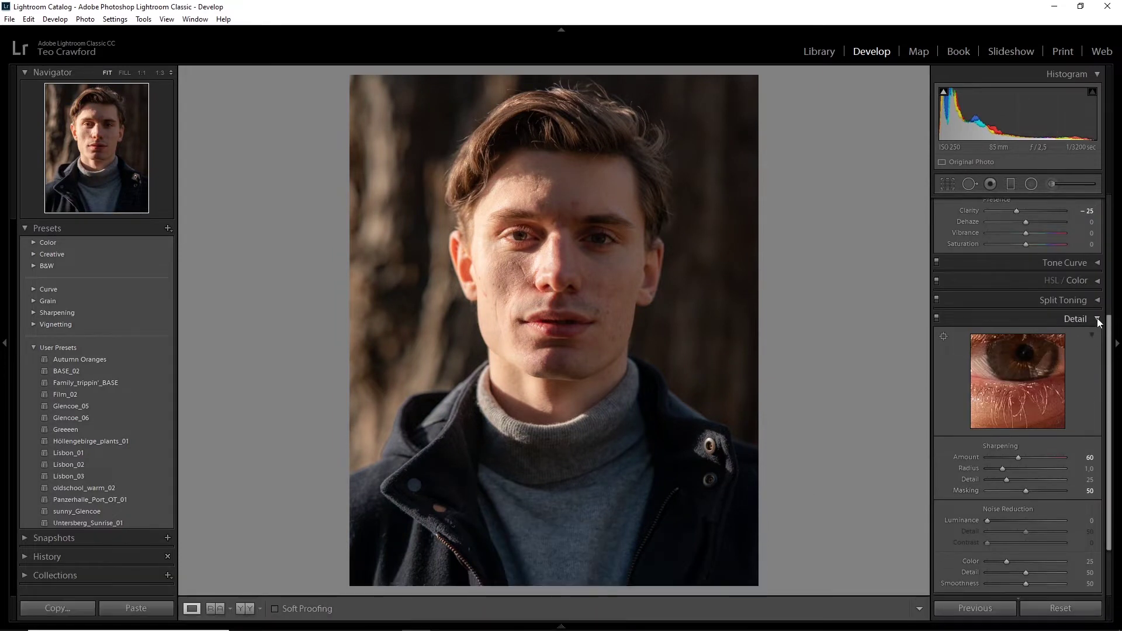
click(1076, 319)
- Add tone curve points, pull the shadow end slightly down, and raise Shadows to +100
click(1038, 461)
click(1019, 481)
drag(990, 508, 908, 531)
drag(994, 509, 991, 514)
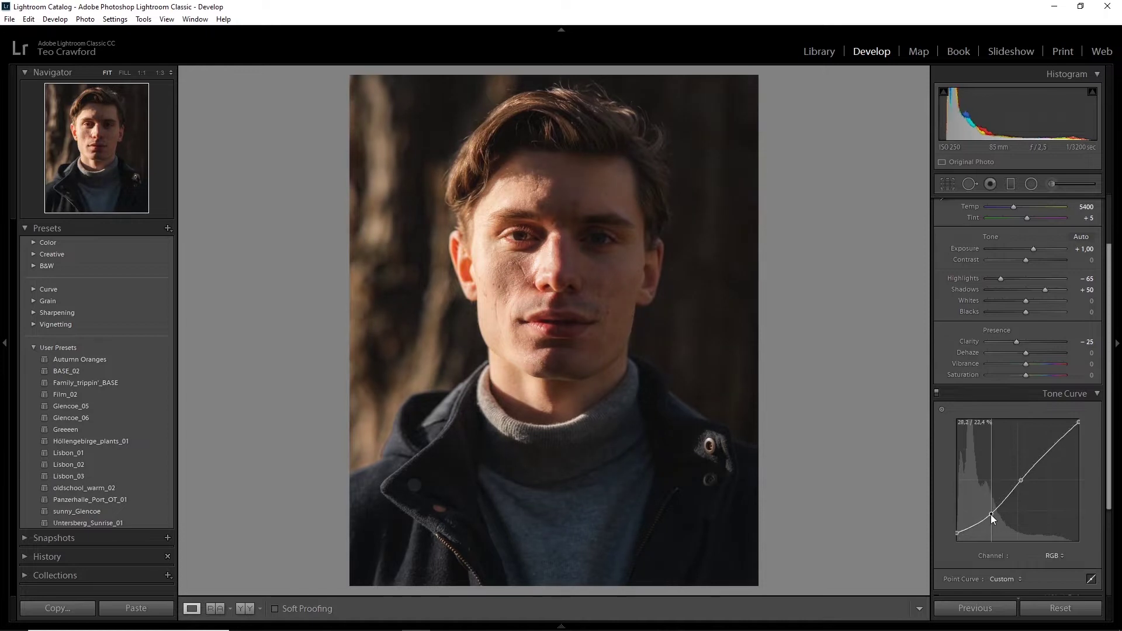
drag(1056, 289, 1064, 290)
drag(989, 513, 989, 517)
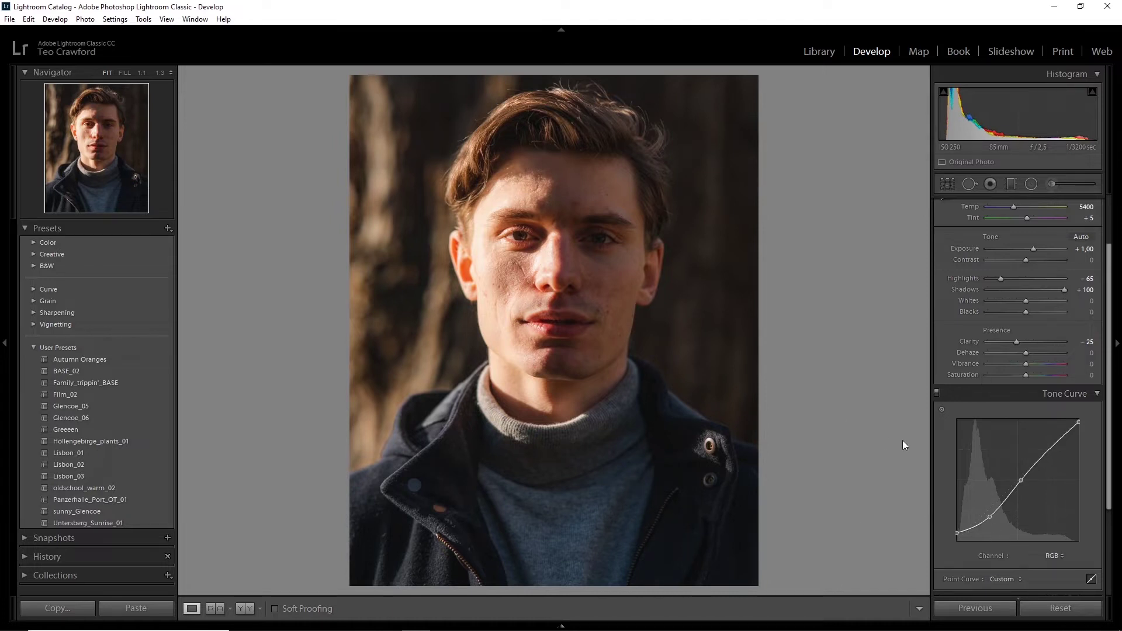
drag(990, 519, 993, 517)
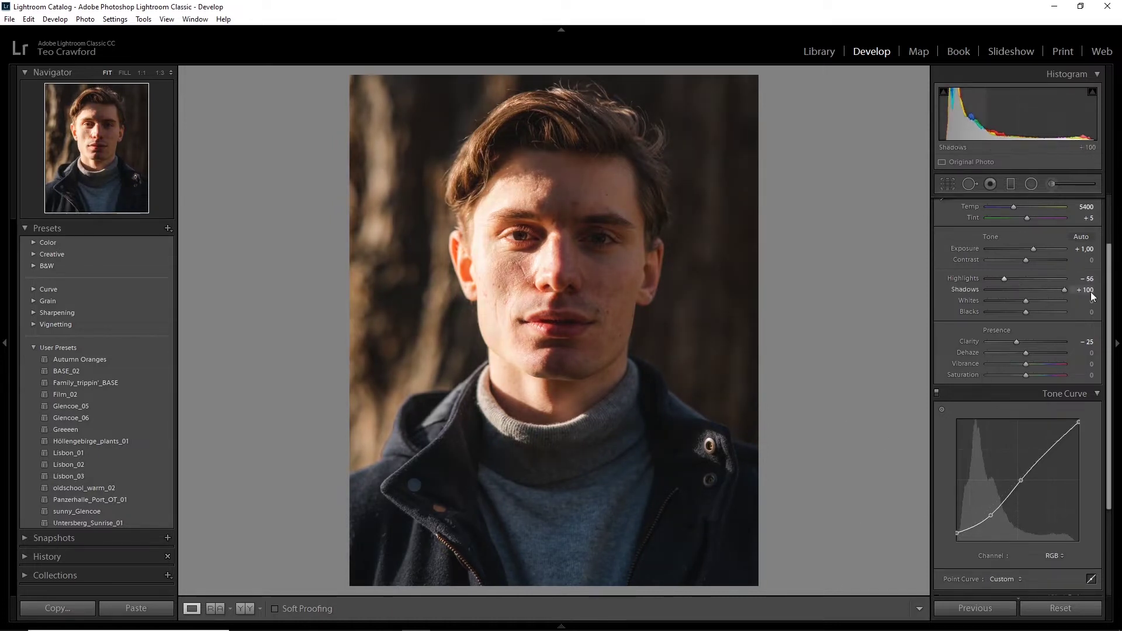
key(ctrl+1)
click(1052, 385)
click(1055, 395)
- In HSL, set Red Saturation +40 and Blue and Purple -75, comparing with the panel toggled off
key(ctrl+3)
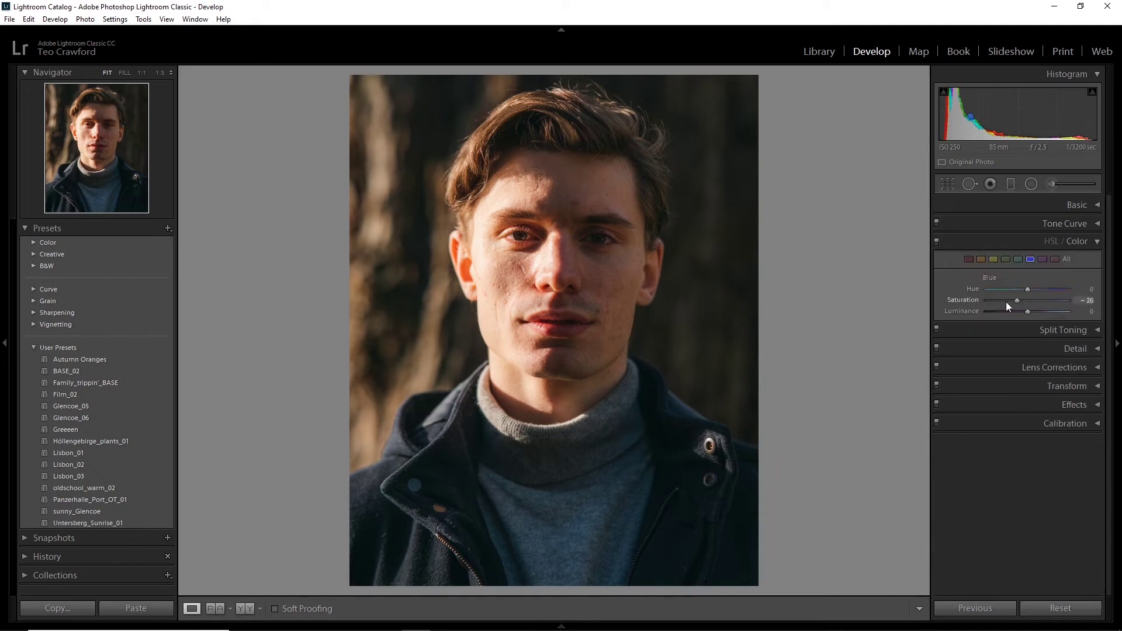
key(z)
key(ctrl+alt+shift+s)
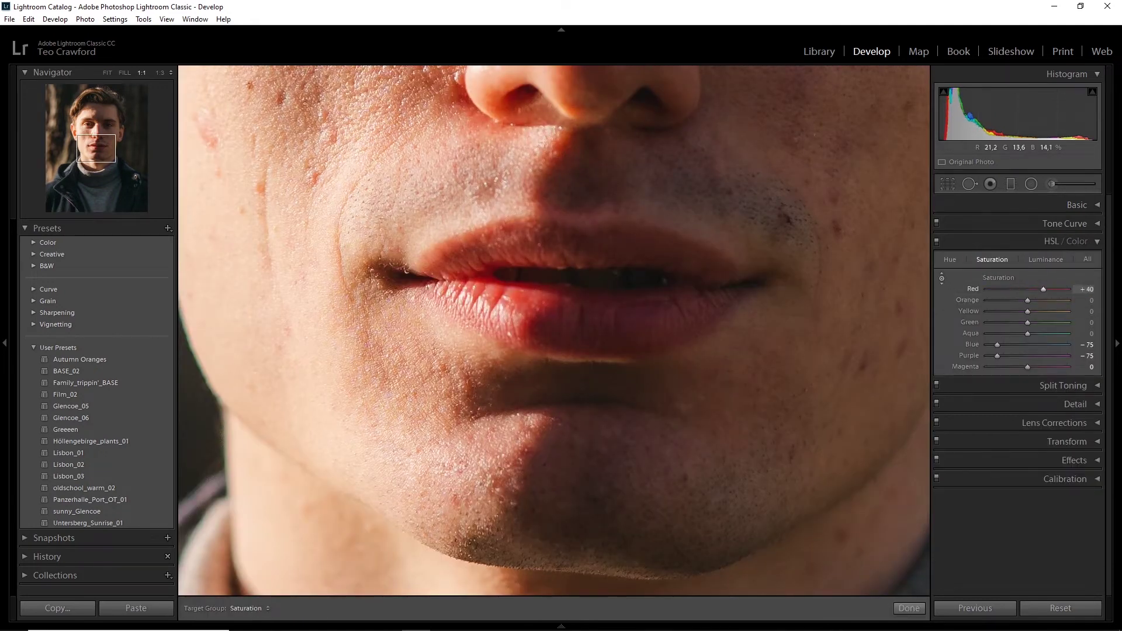
click(1077, 241)
key(z)
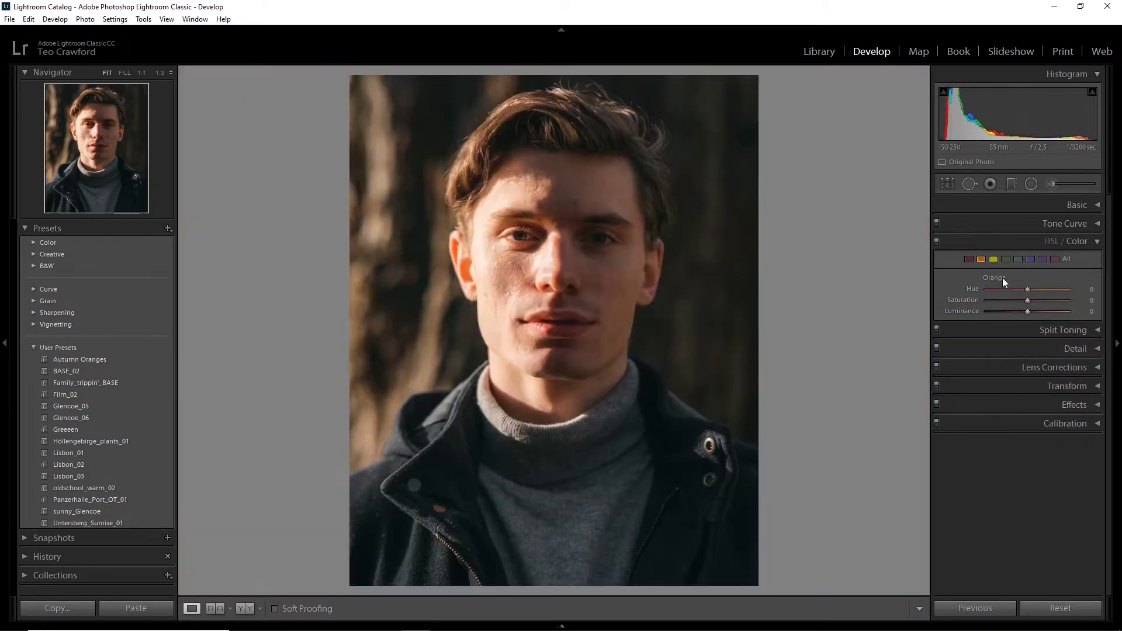
click(936, 243)
- Add darkening graduated filters from the bottom and over the right side with lowered Exposure
key(m)
mouse_move(556, 585)
mouse_down()
mouse_move(566, 365)
mouse_move(556, 301)
mouse_up()
click(1085, 300)
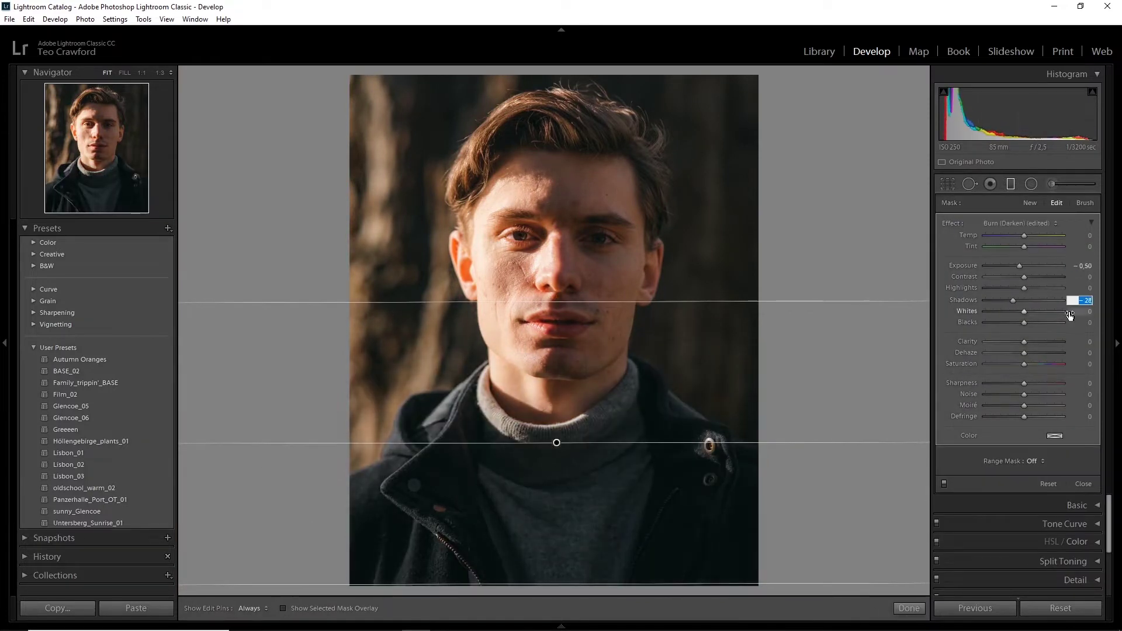
click(757, 289)
drag(758, 290, 576, 290)
drag(1063, 265, 1014, 266)
click(1011, 184)
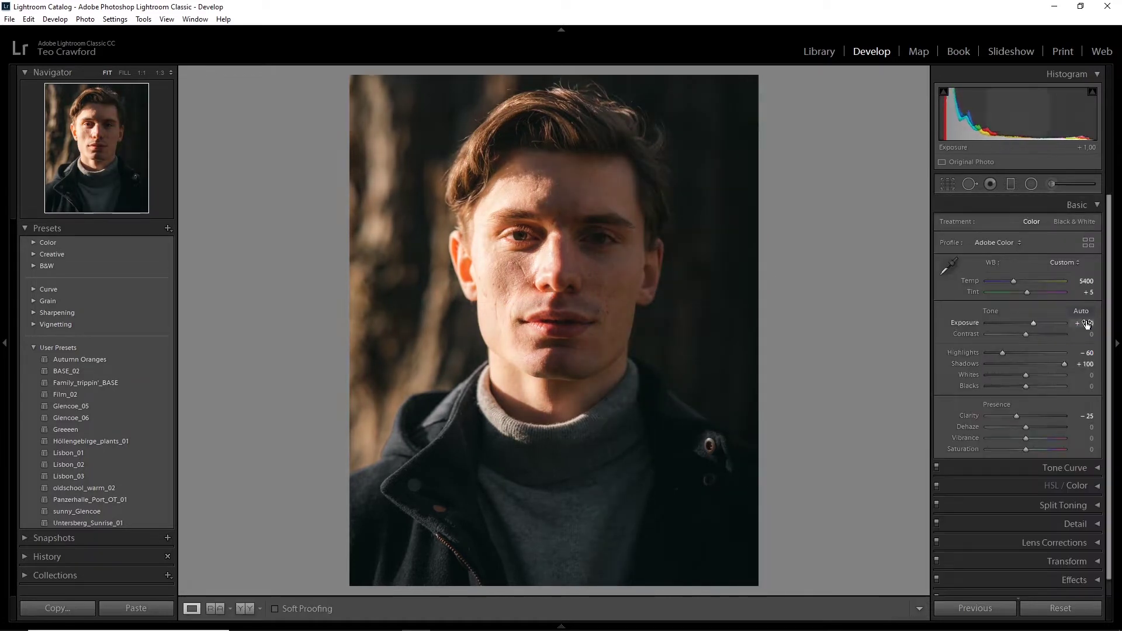
- Add a brightening graduated filter over the left edge and tone down its exposure
key(m)
drag(349, 258, 459, 263)
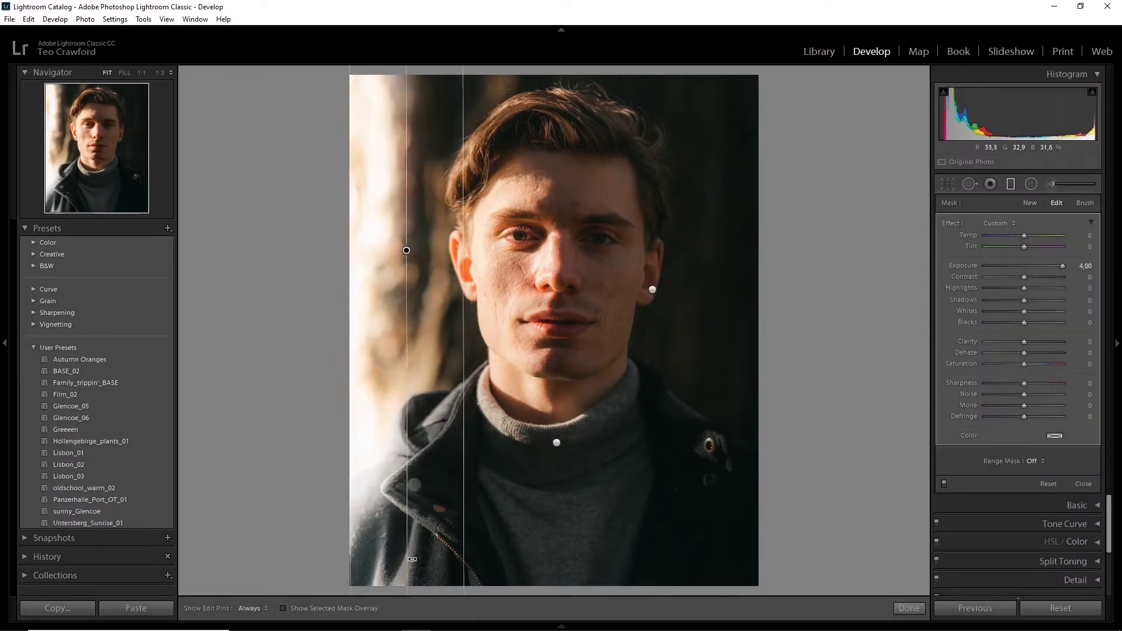
drag(1063, 266, 1034, 266)
key(m)
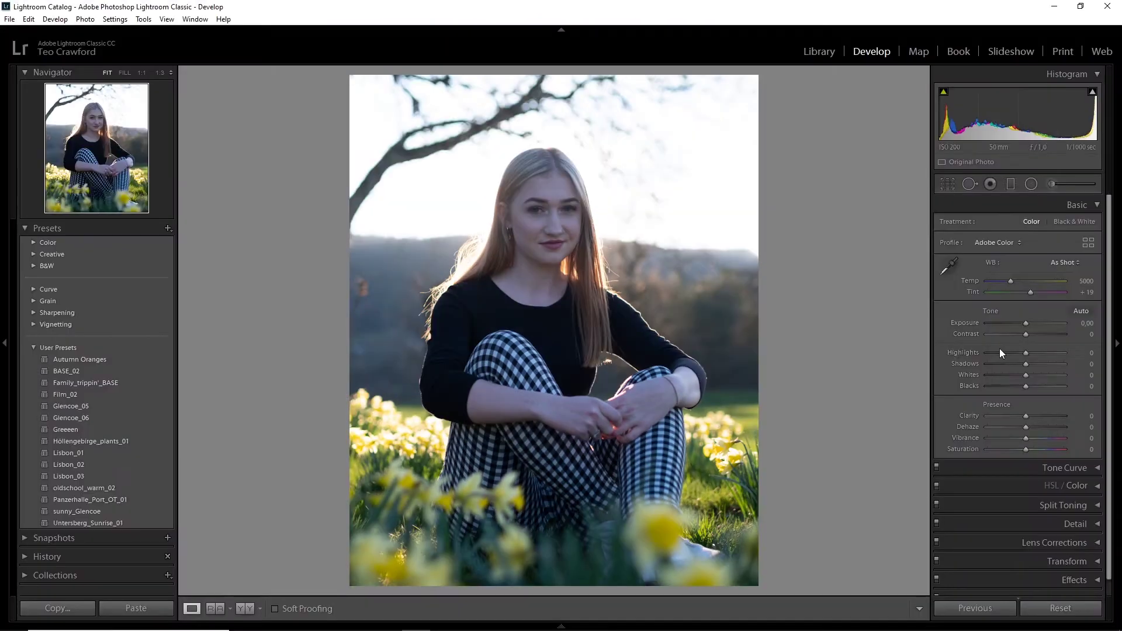
- Set Highlights -100, Shadows +50 and Calibration Blue Primary Hue -29
drag(999, 350, 952, 363)
drag(1036, 363, 1045, 370)
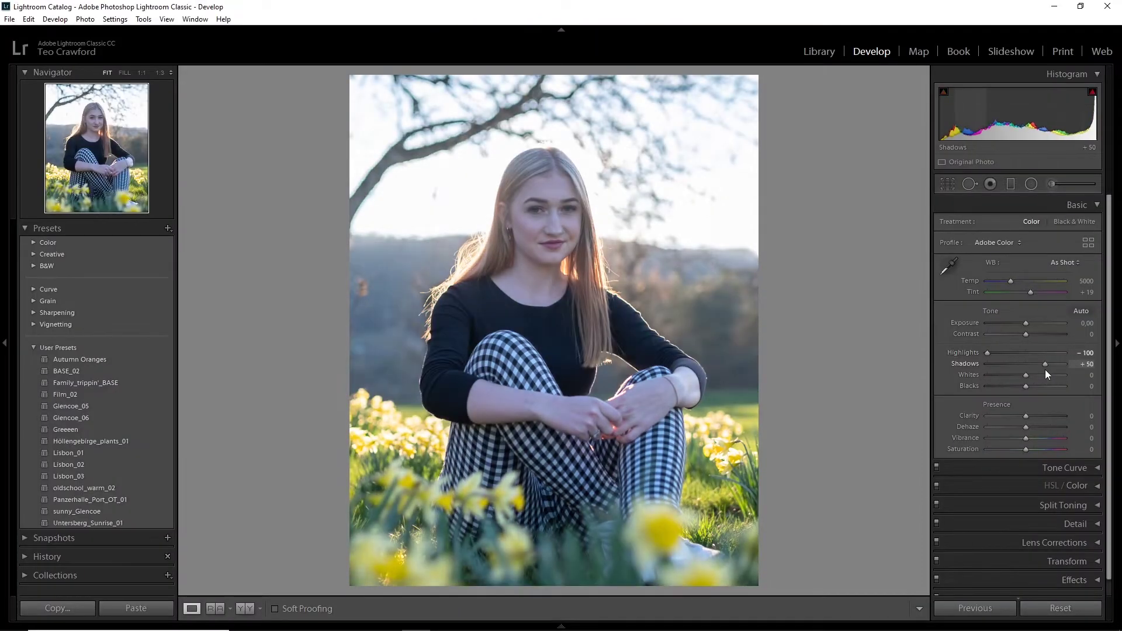
scroll(994, 522, down, 1)
click(1094, 583)
drag(1026, 575, 1015, 580)
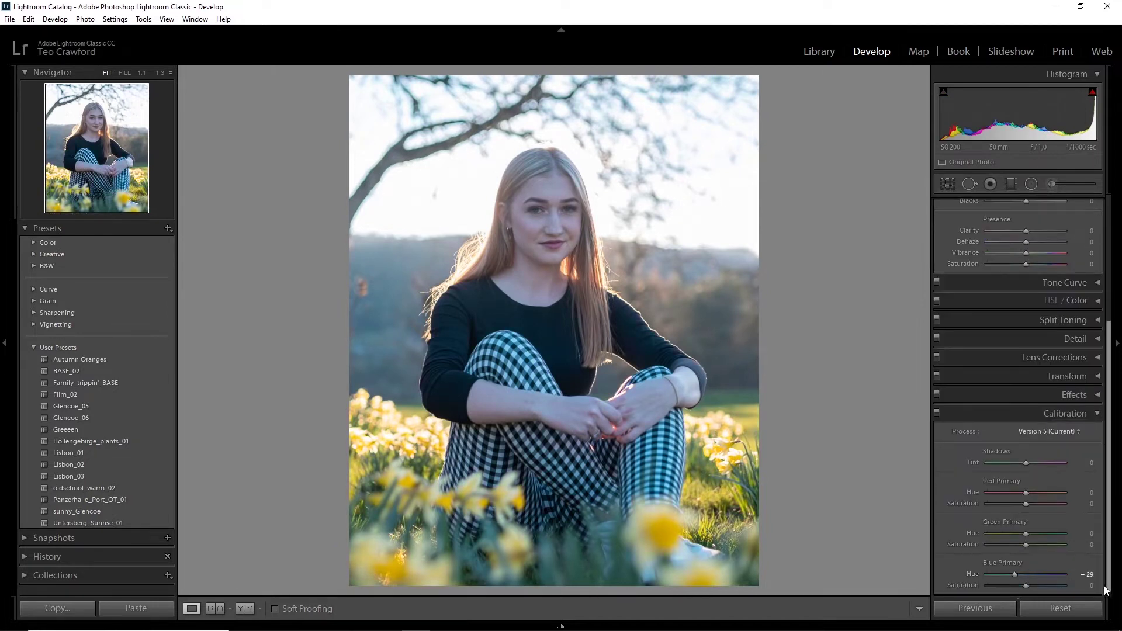
click(1089, 414)
- Warm the temperature to 6600 and add Clarity +15
click(1083, 281)
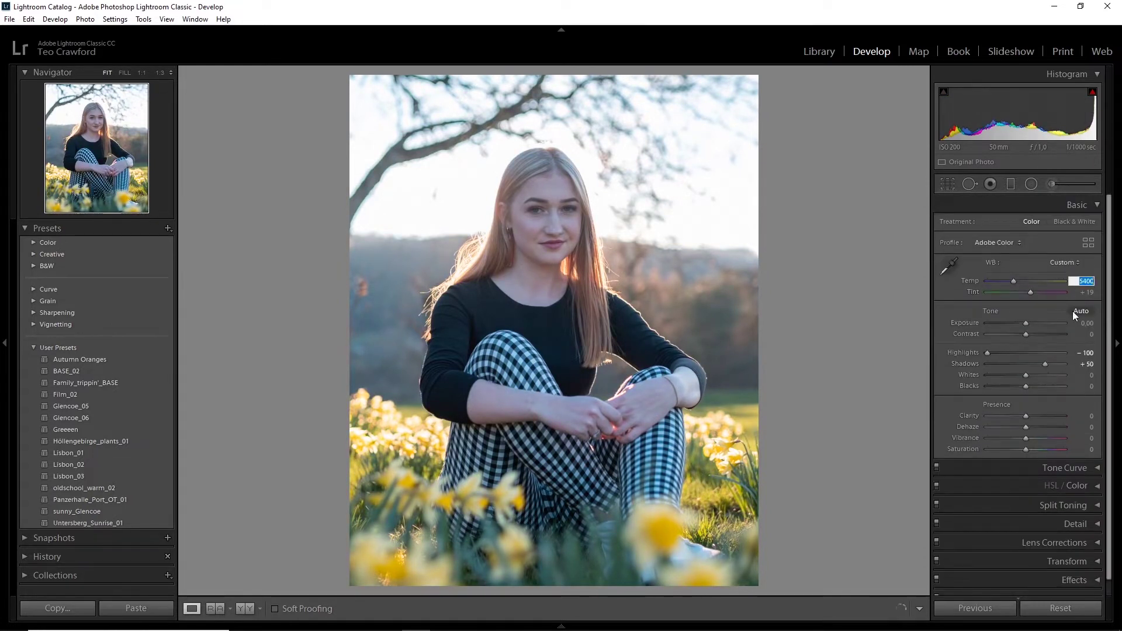
drag(1012, 281, 1022, 283)
key(Return)
drag(1026, 416, 1031, 426)
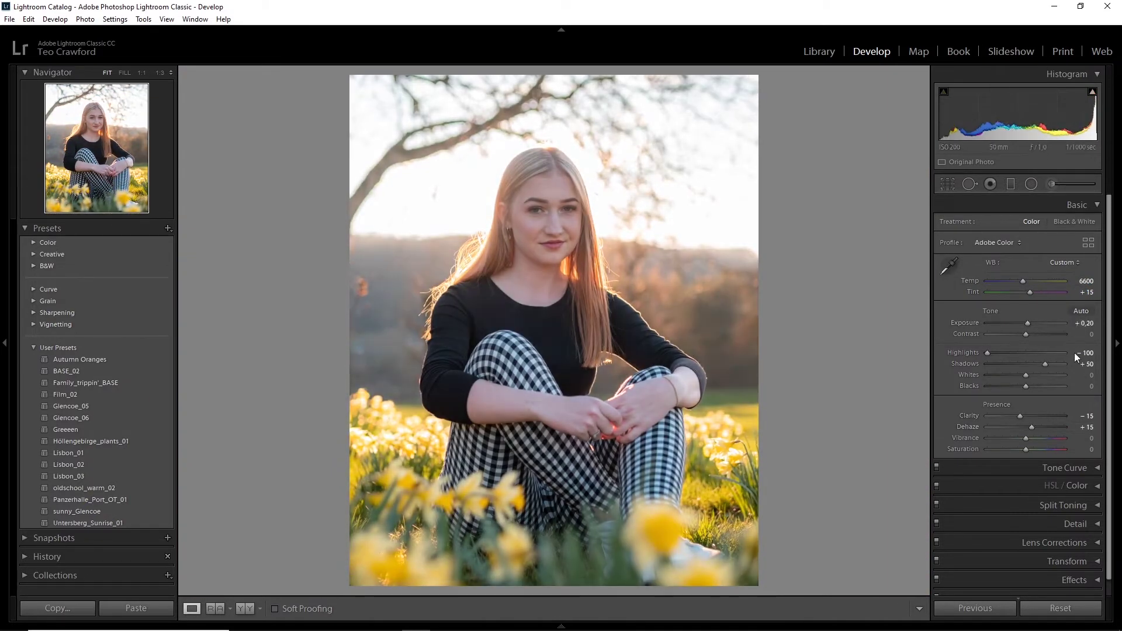
- Compare the tone curve on and off, then add a point on the Red channel curve
click(1064, 467)
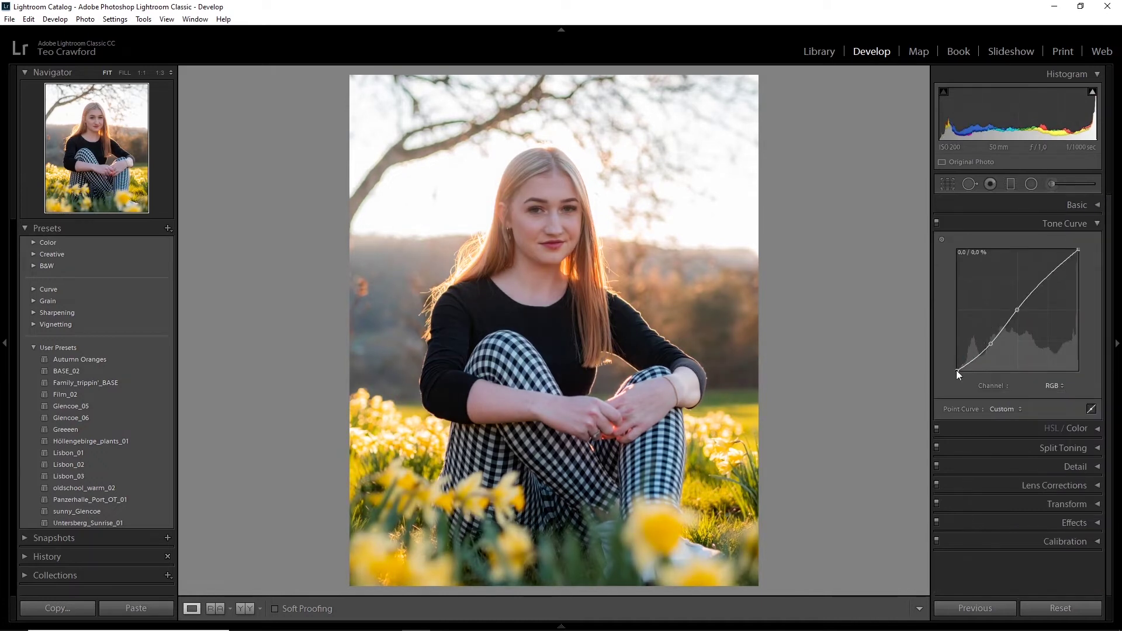
click(937, 225)
click(936, 225)
click(1054, 385)
click(1033, 395)
click(986, 342)
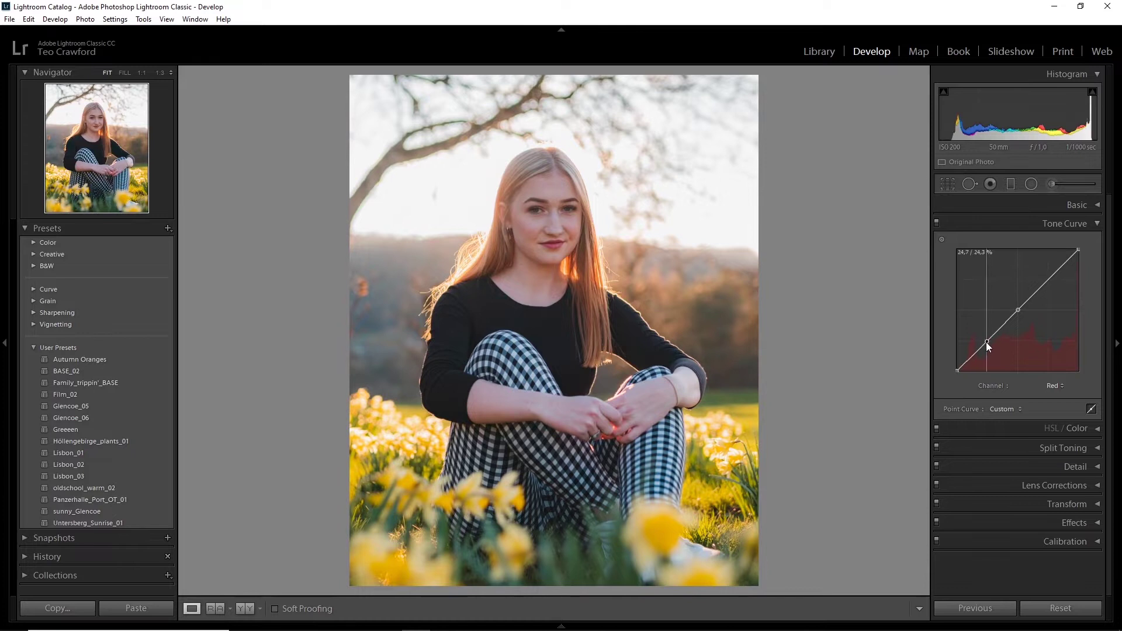
- Adjust the Split Toning highlight hue and select Purple in the HSL panel
click(1088, 223)
click(1094, 261)
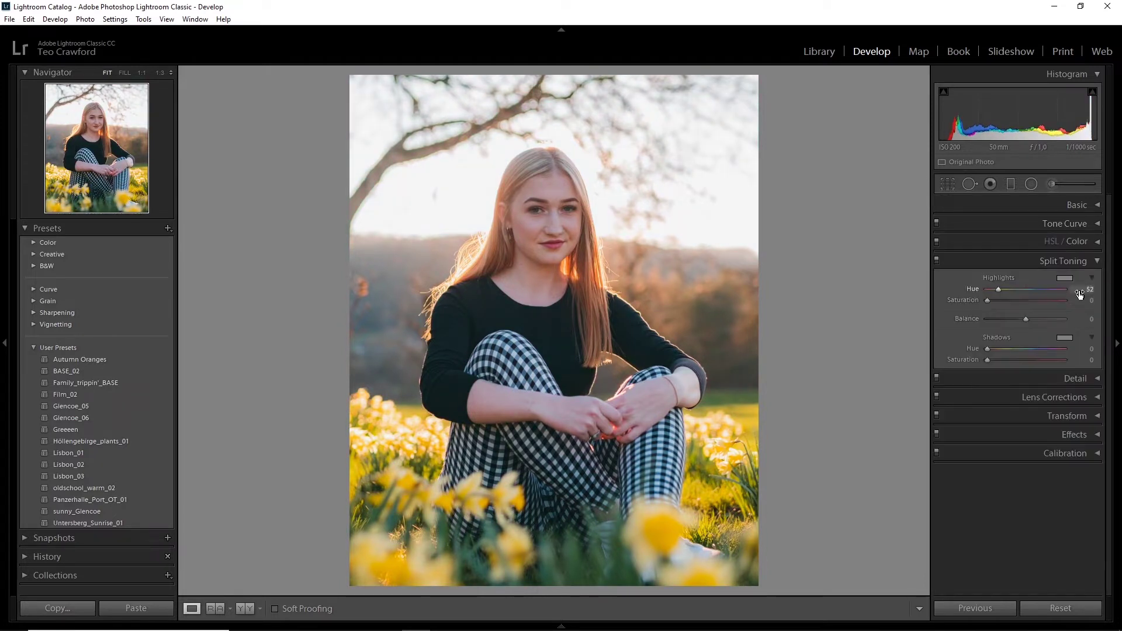
key(ctrl+3)
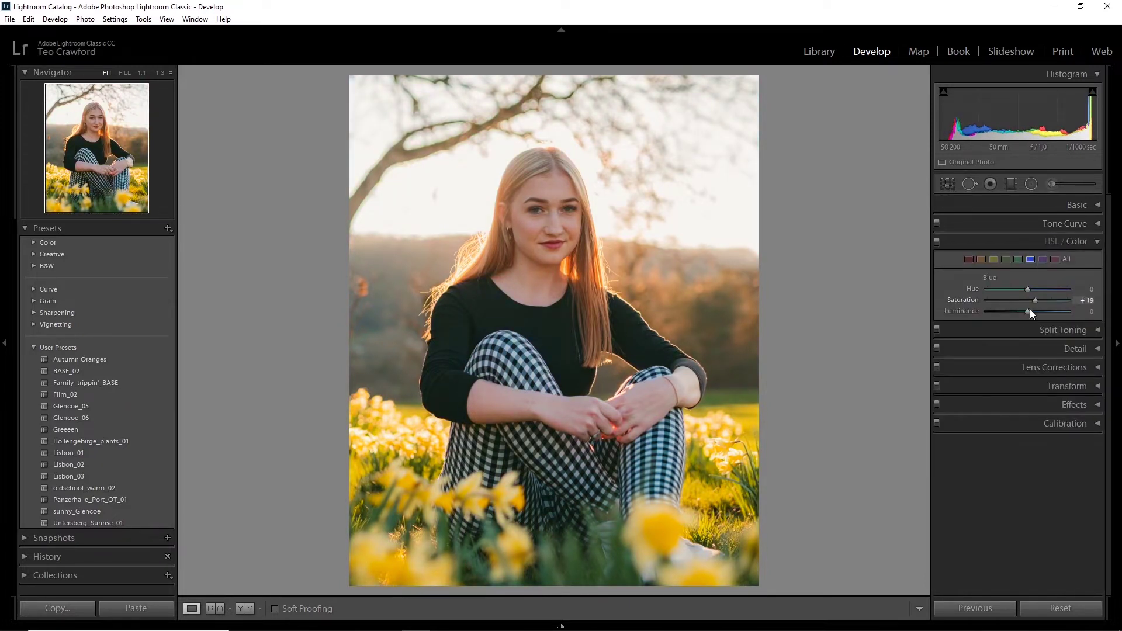
click(1043, 260)
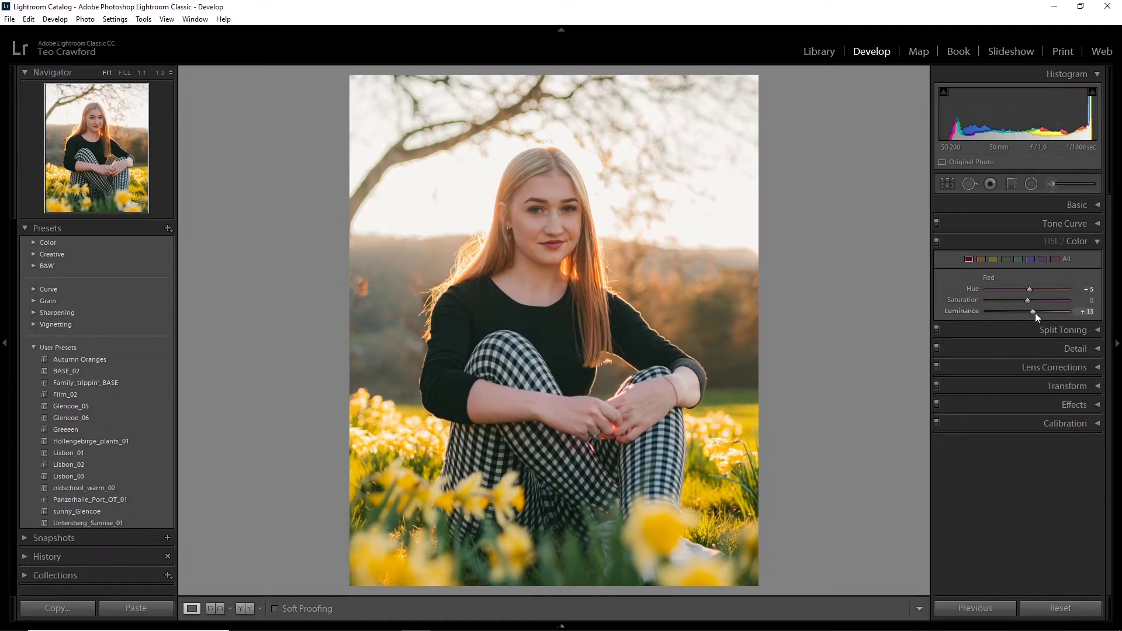
- Paint Exposure 4.00 brightness onto the woman's face and arms, then revisit the sky gradient
key(m)
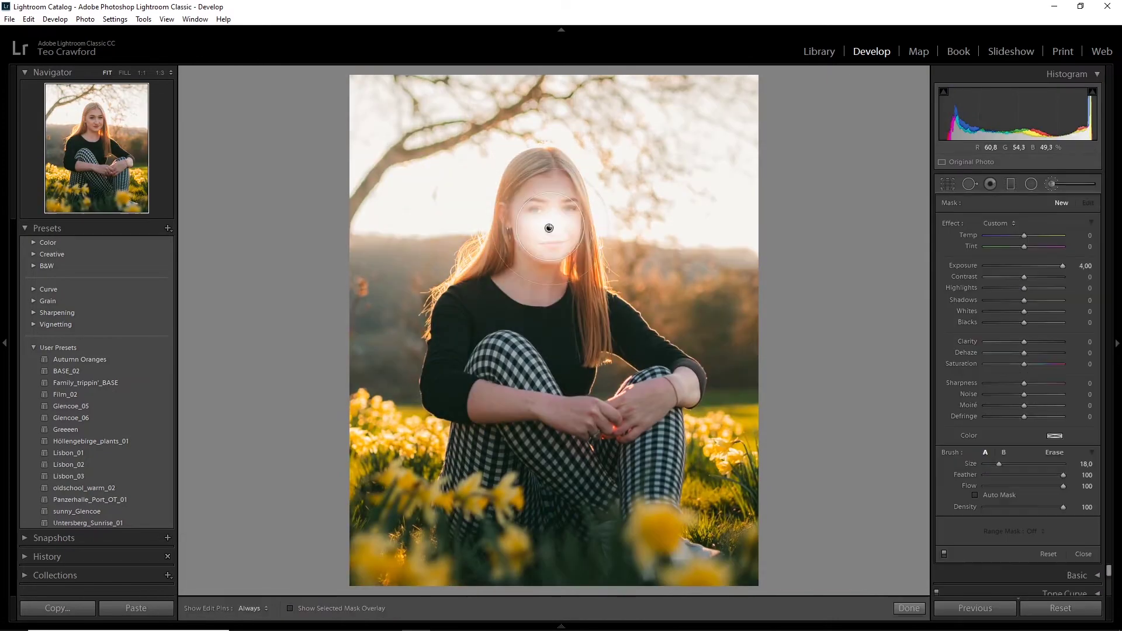
mouse_move(535, 193)
mouse_down()
mouse_move(535, 281)
mouse_move(666, 383)
mouse_move(548, 443)
mouse_up()
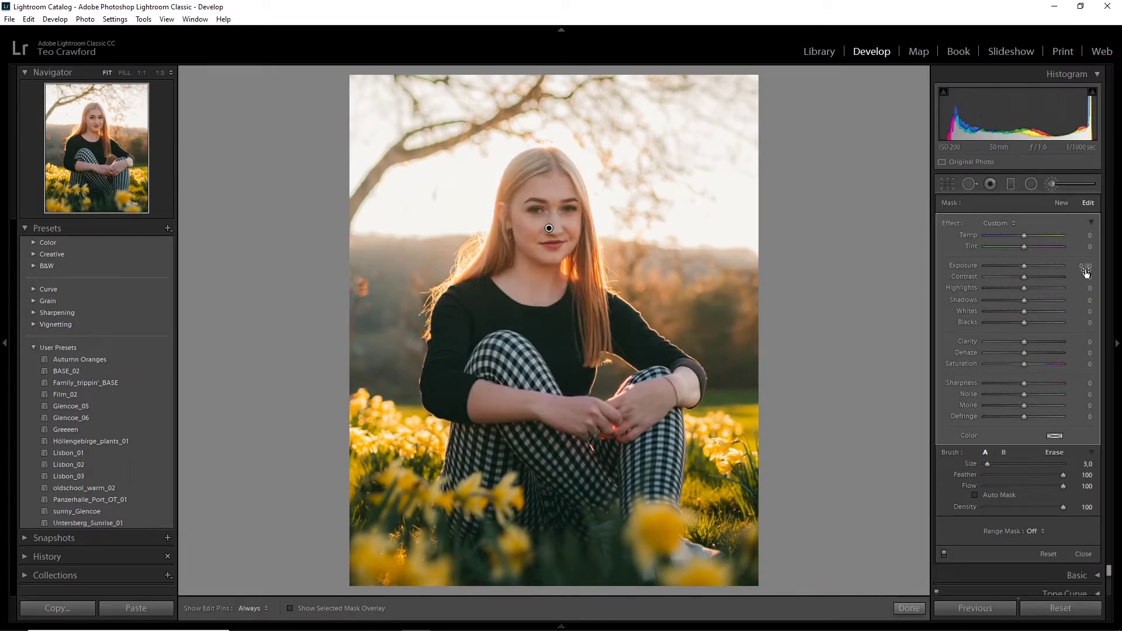
mouse_move(468, 404)
mouse_down()
mouse_move(608, 413)
mouse_move(604, 393)
mouse_up()
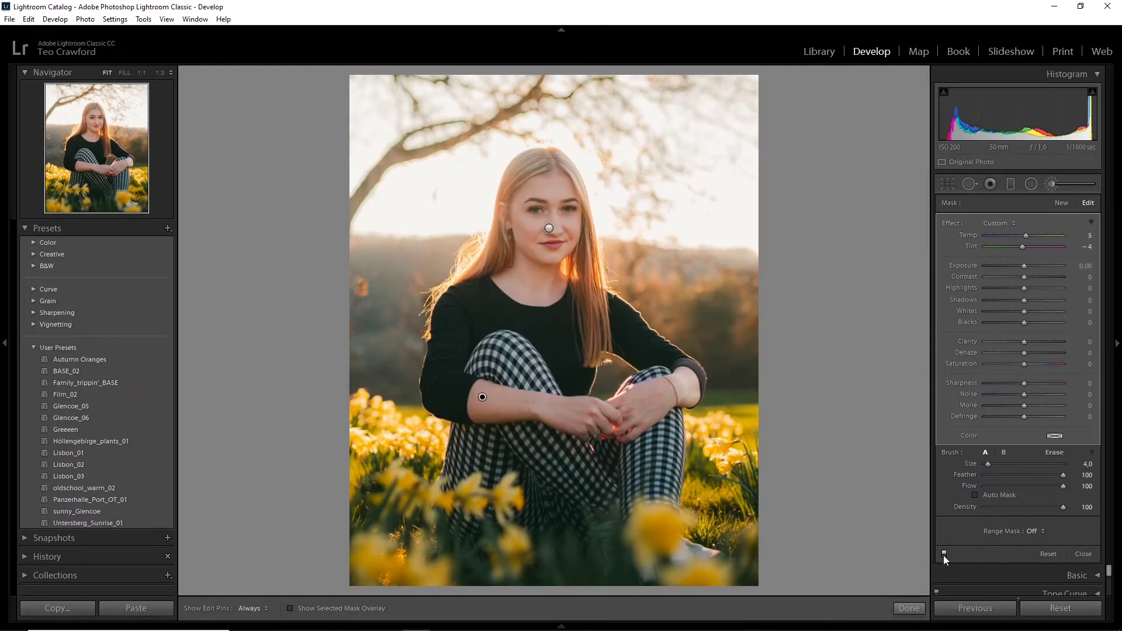
click(1051, 184)
click(1012, 184)
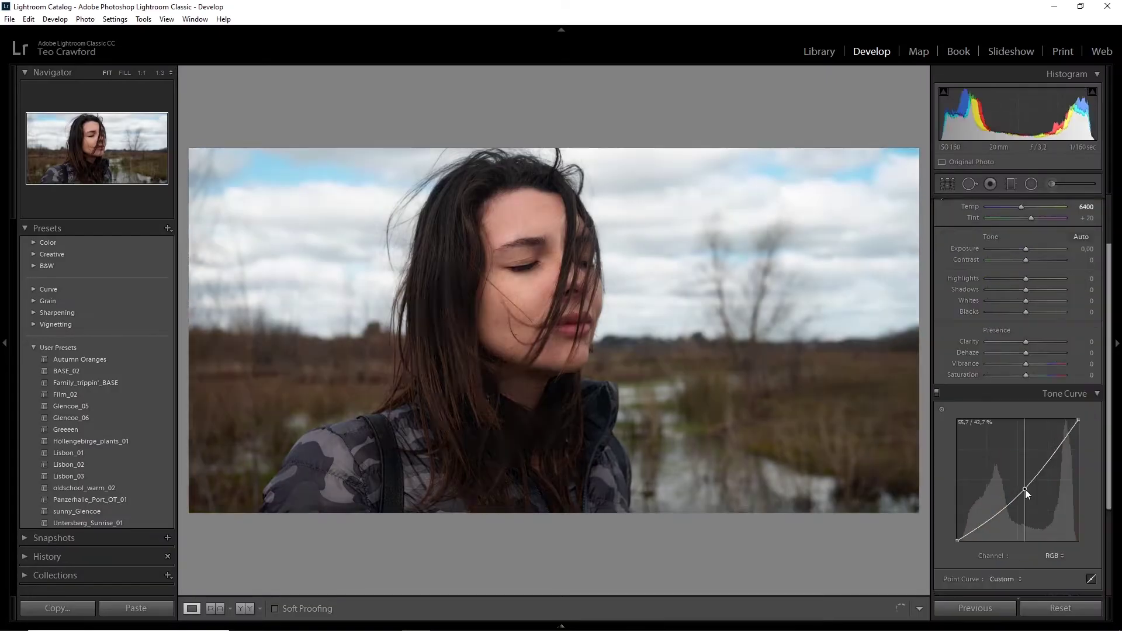
- Raise a tone curve point, lift Shadows to +25, and draw a new darkening gradient across the photo
drag(1025, 490, 991, 514)
drag(1079, 339, 988, 323)
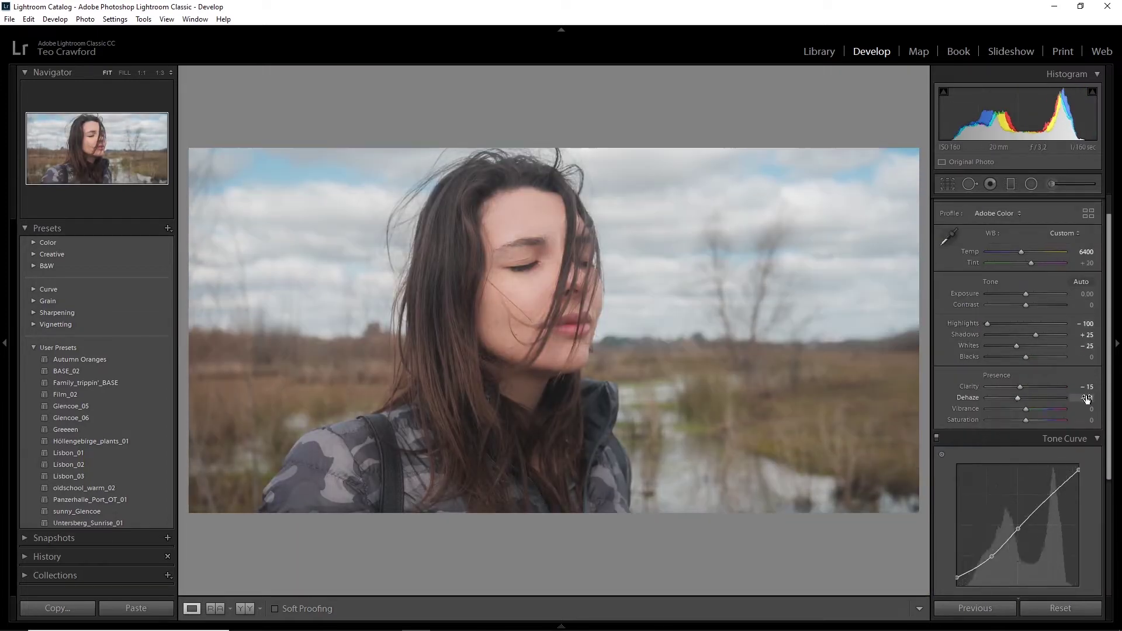
scroll(1060, 562, down, 1)
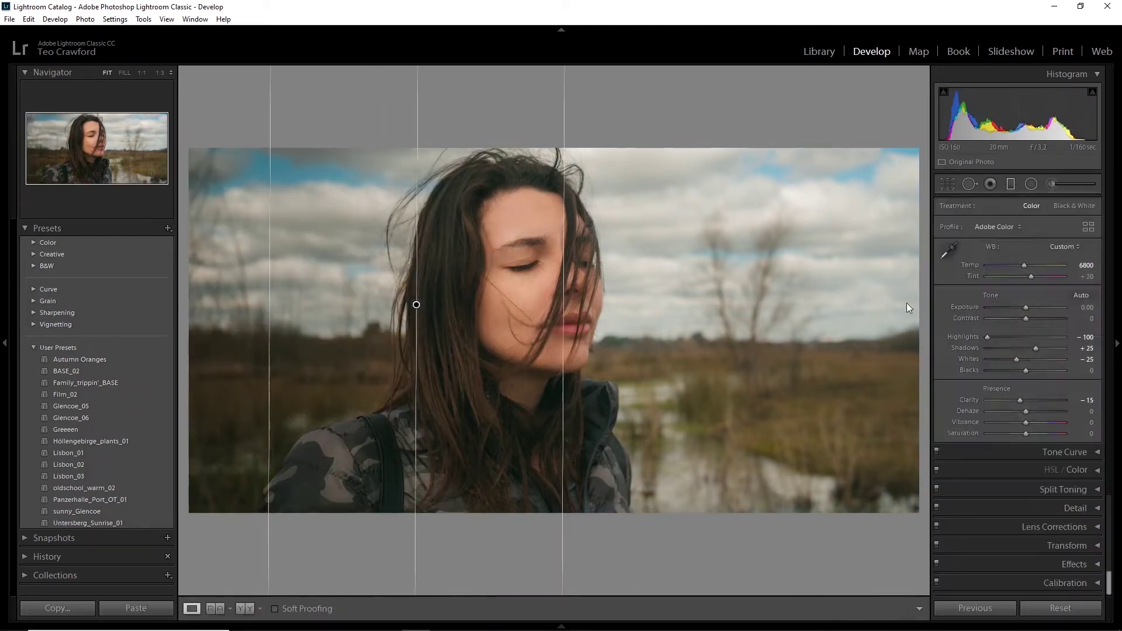
mouse_move(780, 323)
mouse_down()
mouse_move(477, 327)
mouse_move(595, 329)
mouse_up()
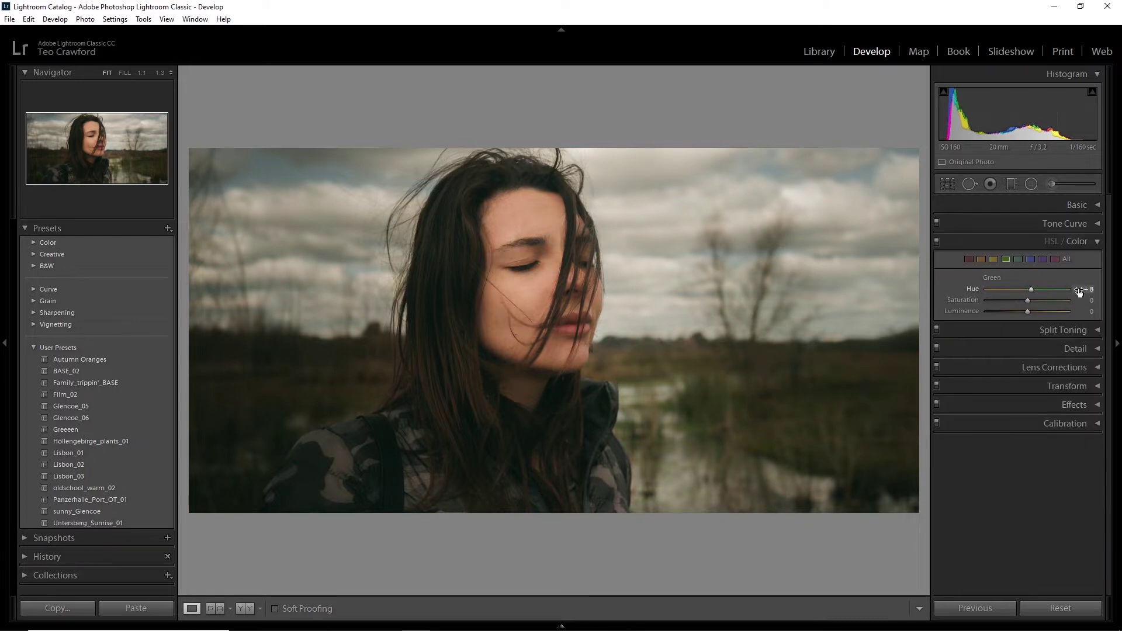
click(1096, 241)
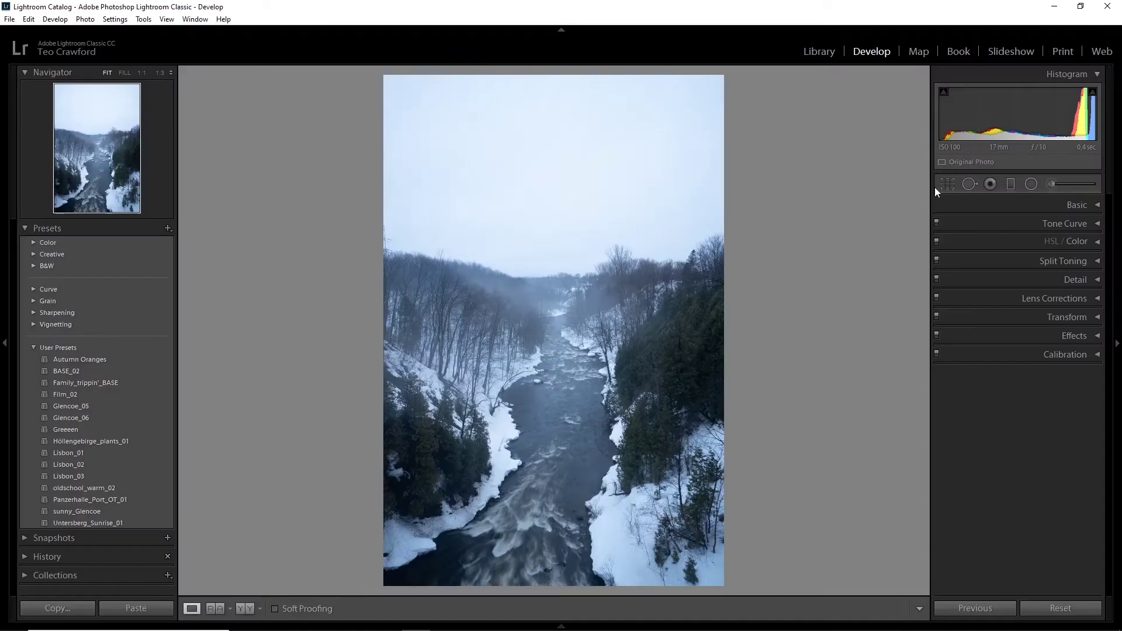
- Crop the river gorge photo to a 4 x 5 aspect ratio
click(947, 184)
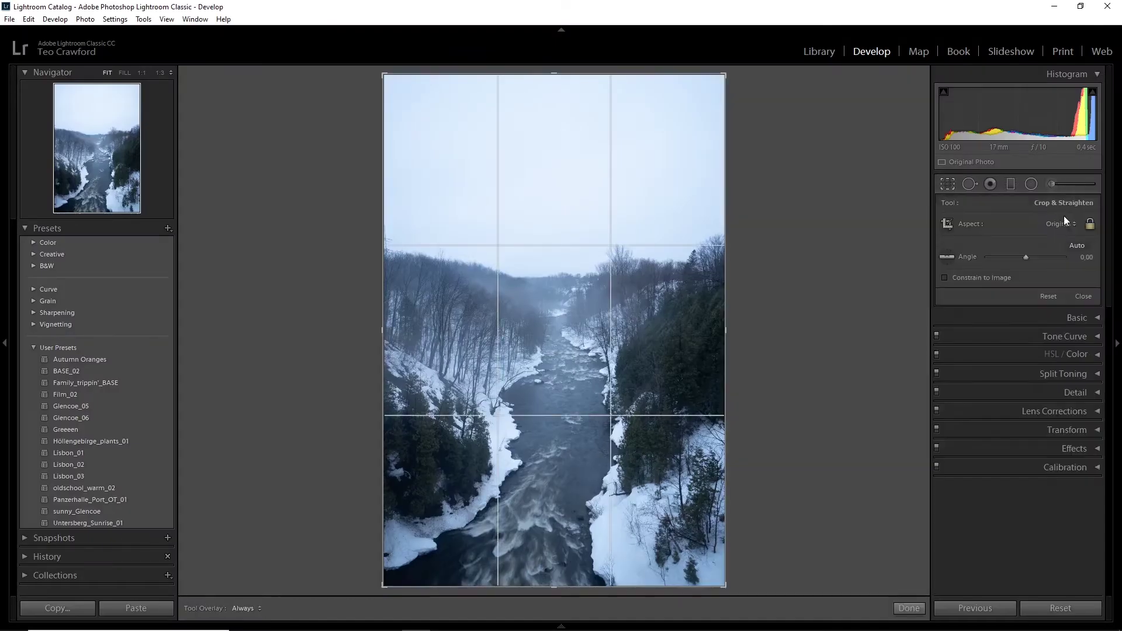
click(1071, 225)
click(1041, 251)
click(988, 306)
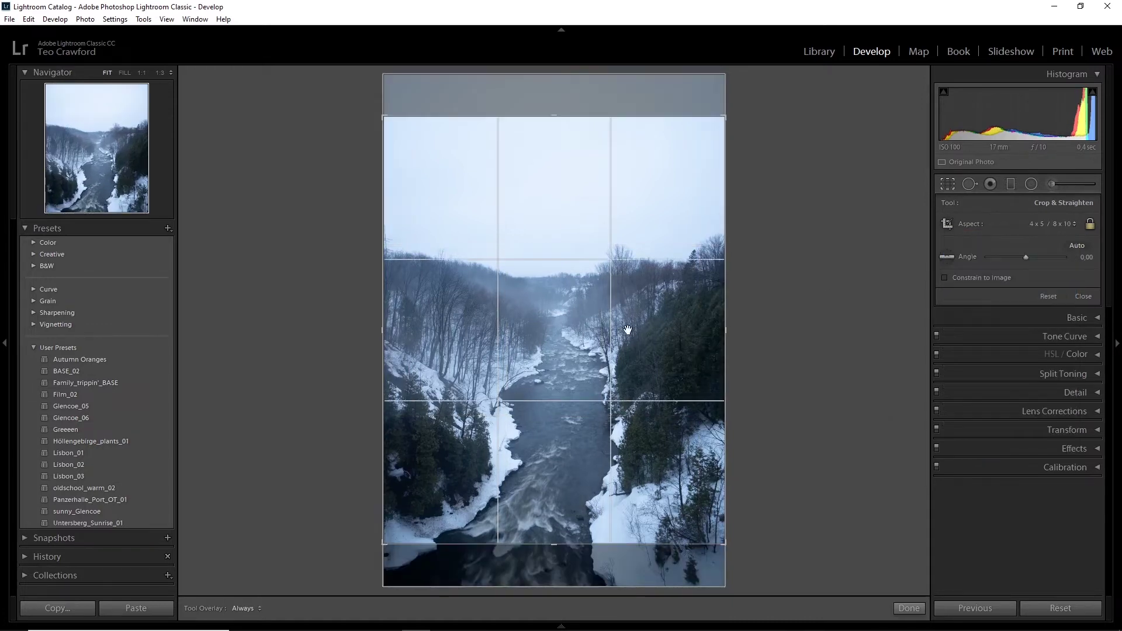
click(1067, 223)
click(1001, 250)
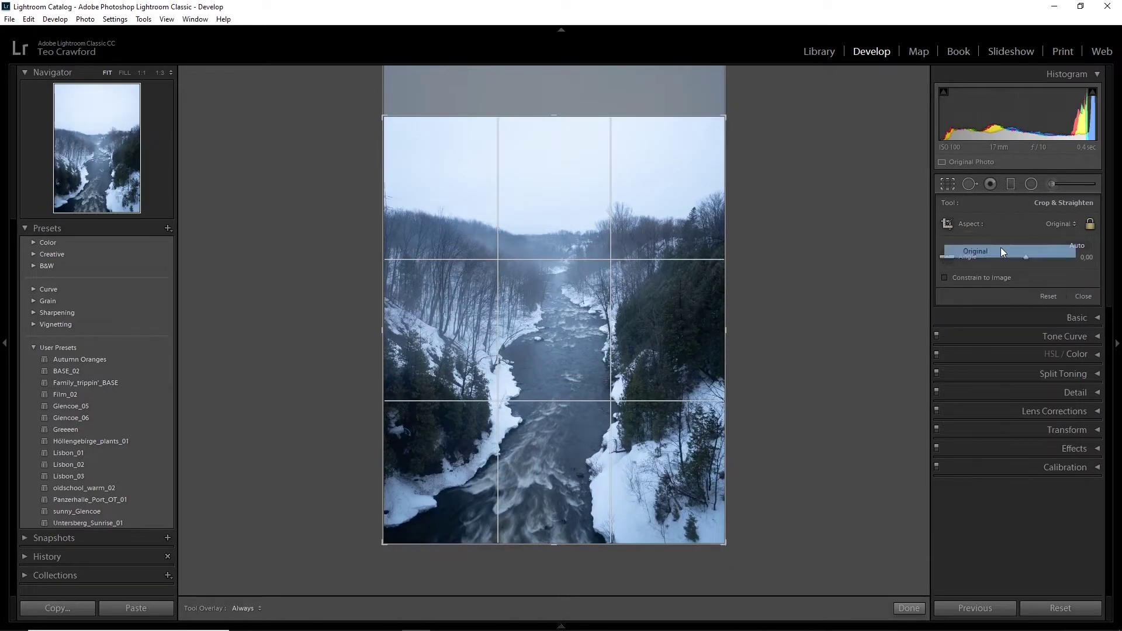
click(1059, 224)
click(992, 294)
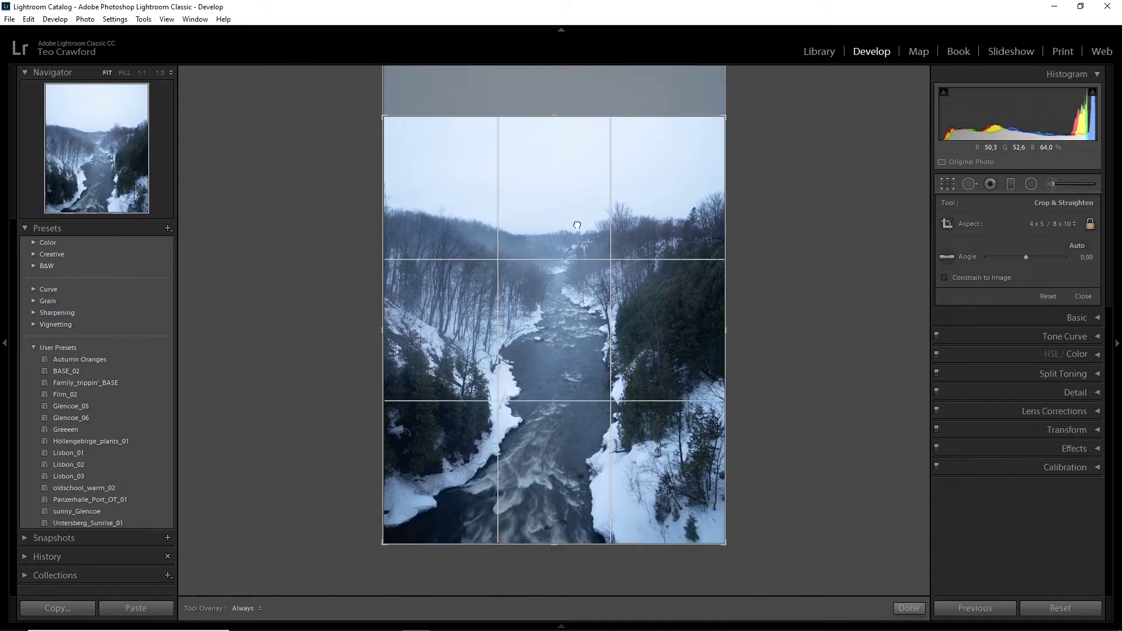
click(948, 184)
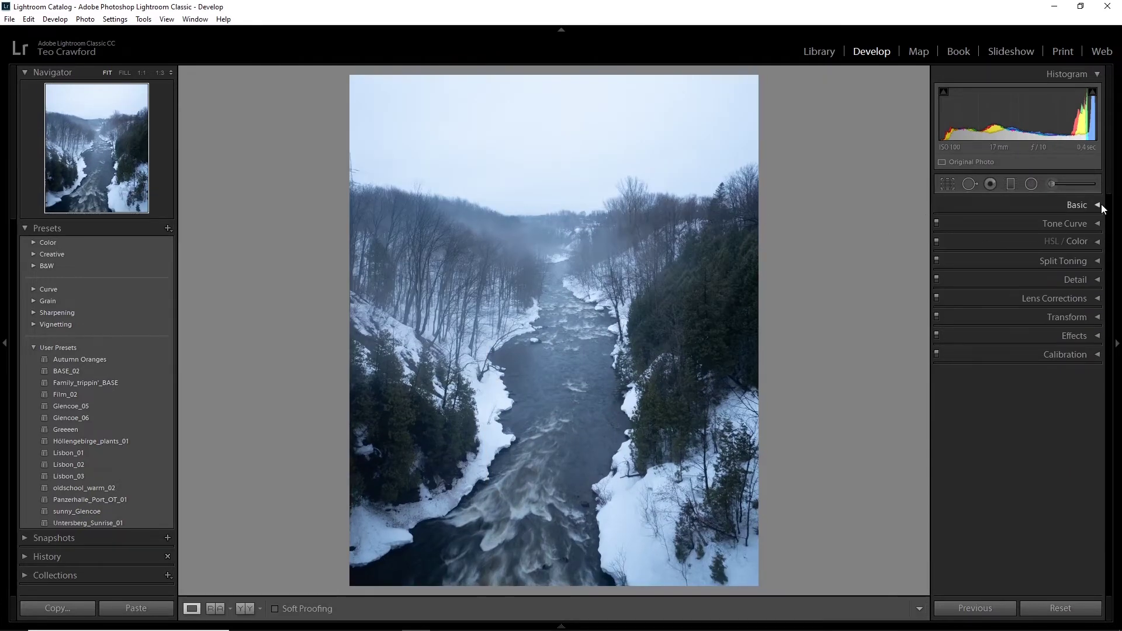
- Set Temp 5800, Highlights -50, Shadows +50, Whites -15, Clarity -25 and reset Dehaze to zero
click(629, 491)
click(1046, 206)
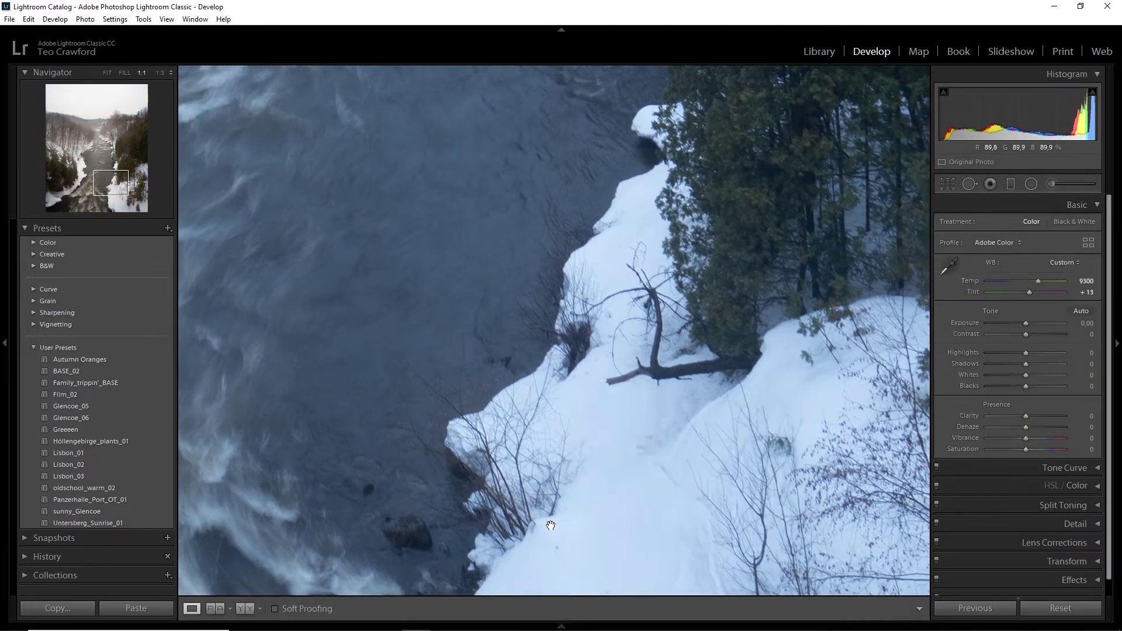
click(550, 526)
drag(1087, 281, 1071, 289)
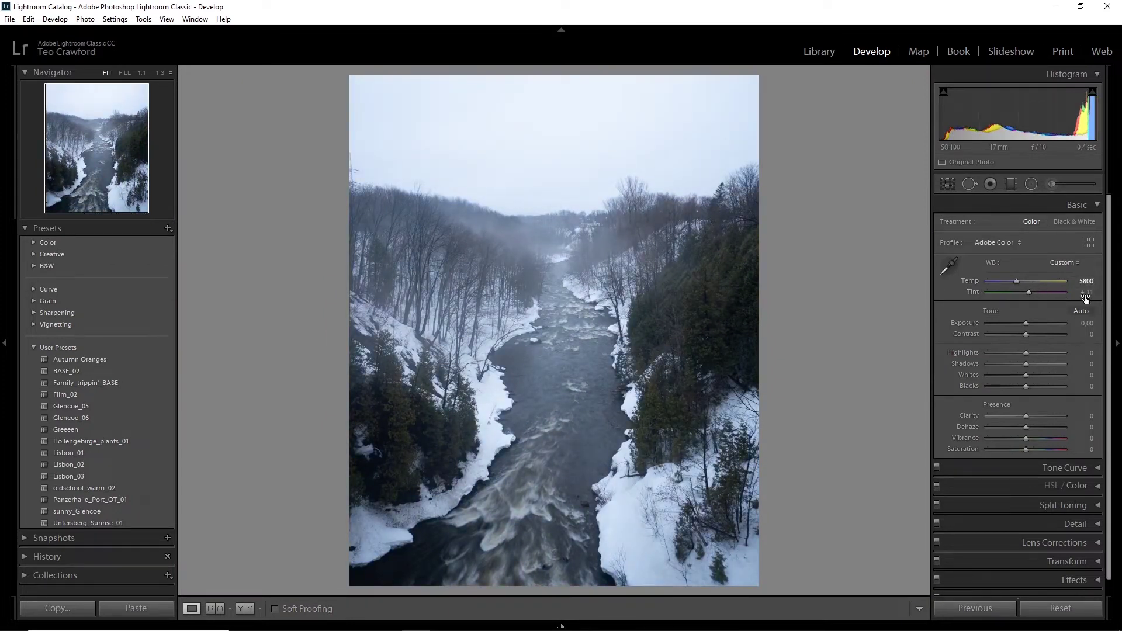
drag(1026, 353, 1021, 376)
mouse_move(1026, 415)
mouse_down()
mouse_move(1008, 415)
mouse_move(1038, 432)
mouse_move(1018, 415)
mouse_up()
double_click(1031, 431)
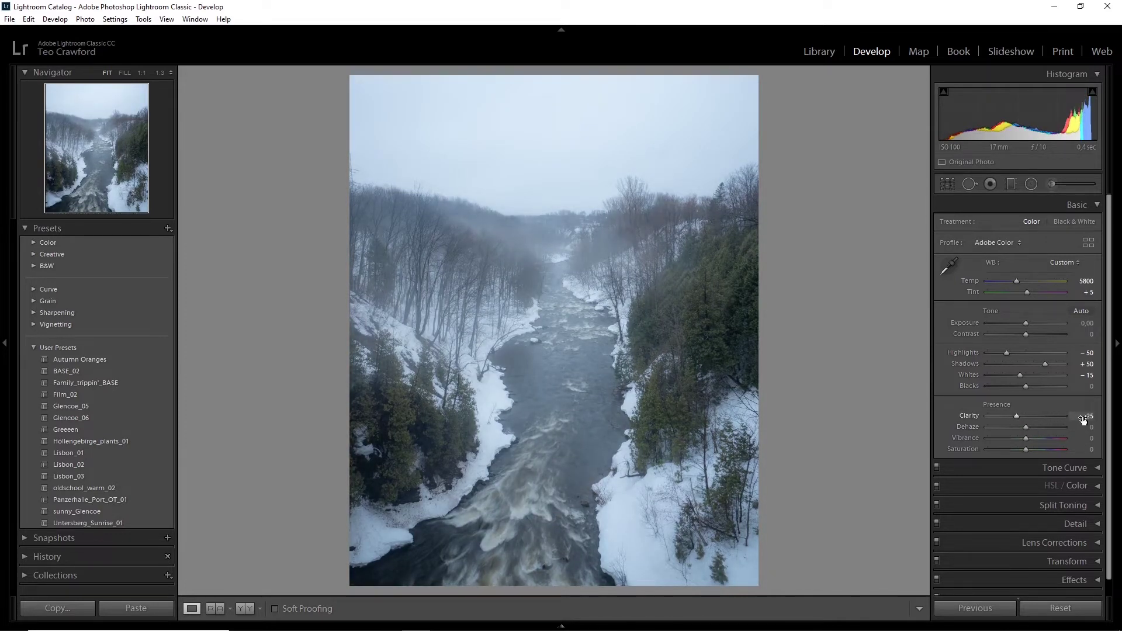
click(1100, 205)
click(1063, 354)
click(1086, 355)
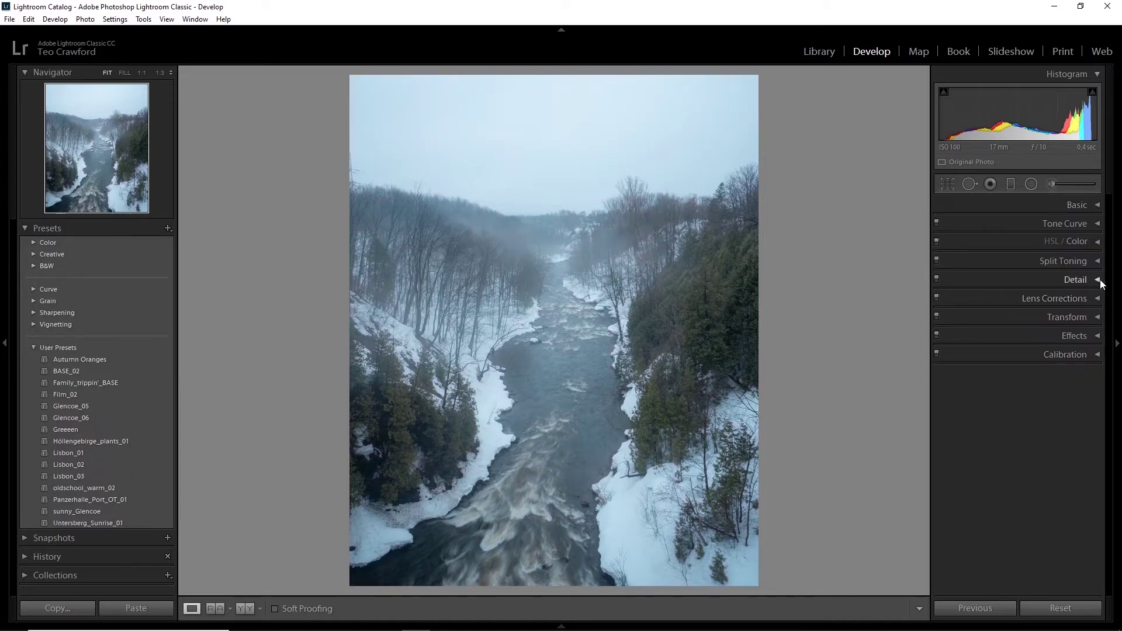
click(1100, 279)
- Fade the tone curve by pulling the midtones down and lifting the black point
click(1089, 279)
click(1075, 223)
mouse_move(1018, 311)
mouse_down()
mouse_move(985, 353)
mouse_move(1013, 318)
mouse_up()
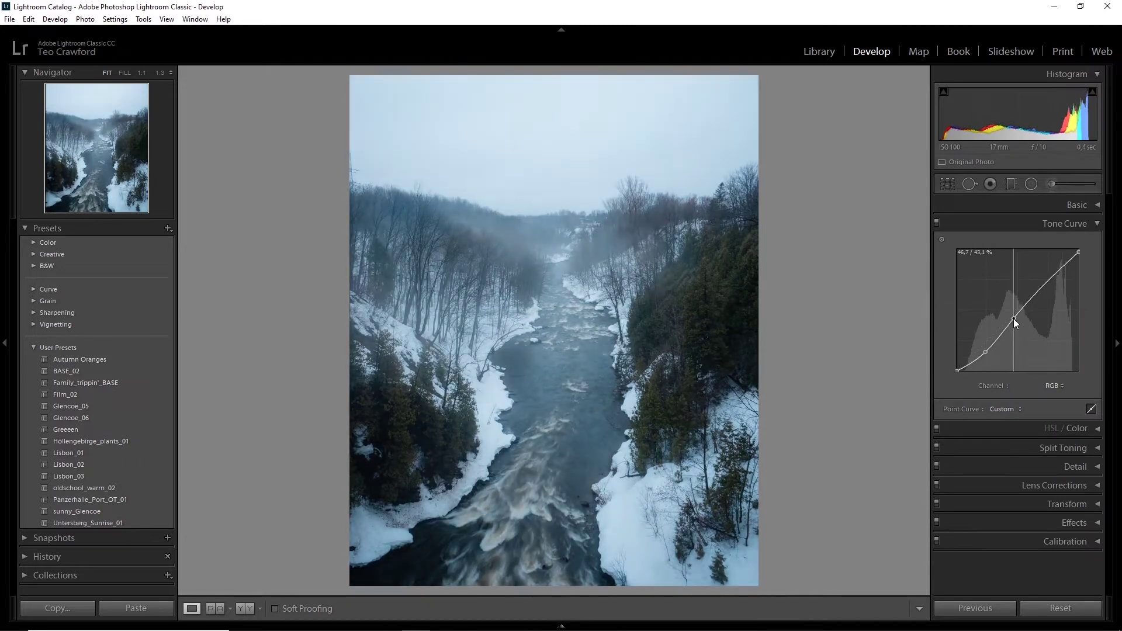
drag(957, 371, 924, 362)
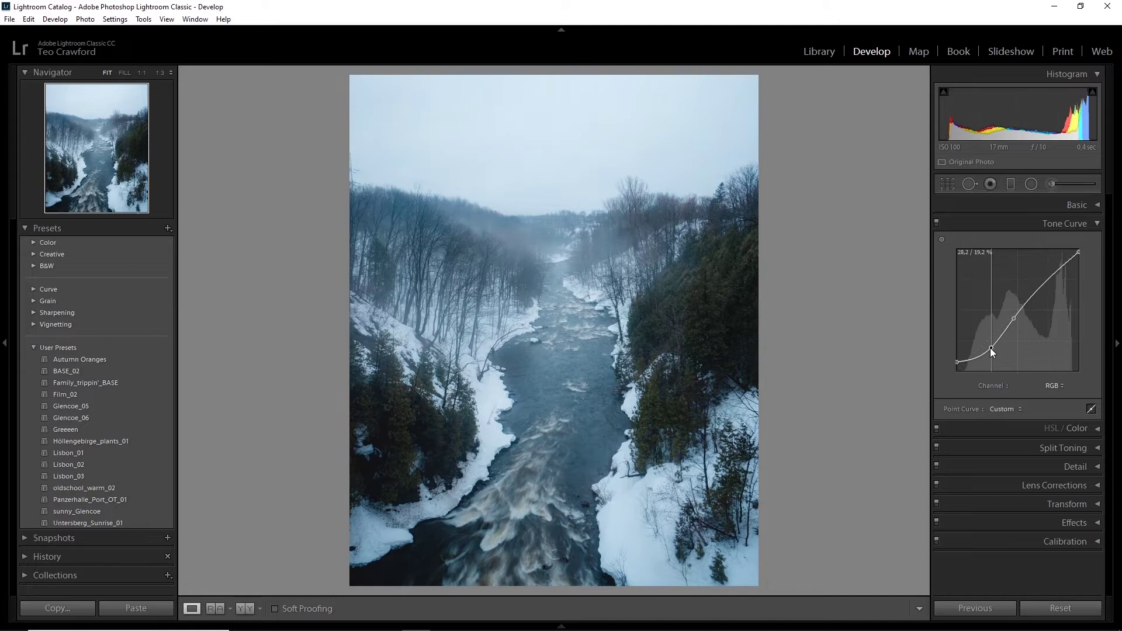
click(1054, 386)
click(1029, 413)
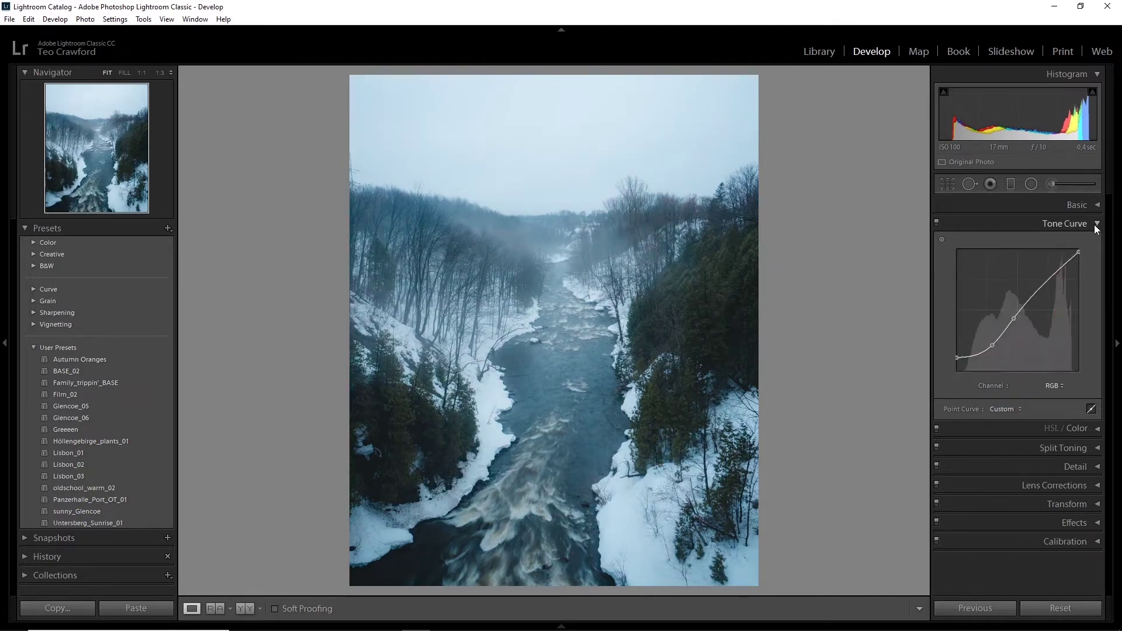
- Add a graduated filter over the lower water with exposure 4 and reduced clarity
key(m)
drag(543, 591, 540, 396)
text(4)
key(Return)
key(m)
key(m)
click(540, 491)
key(Return)
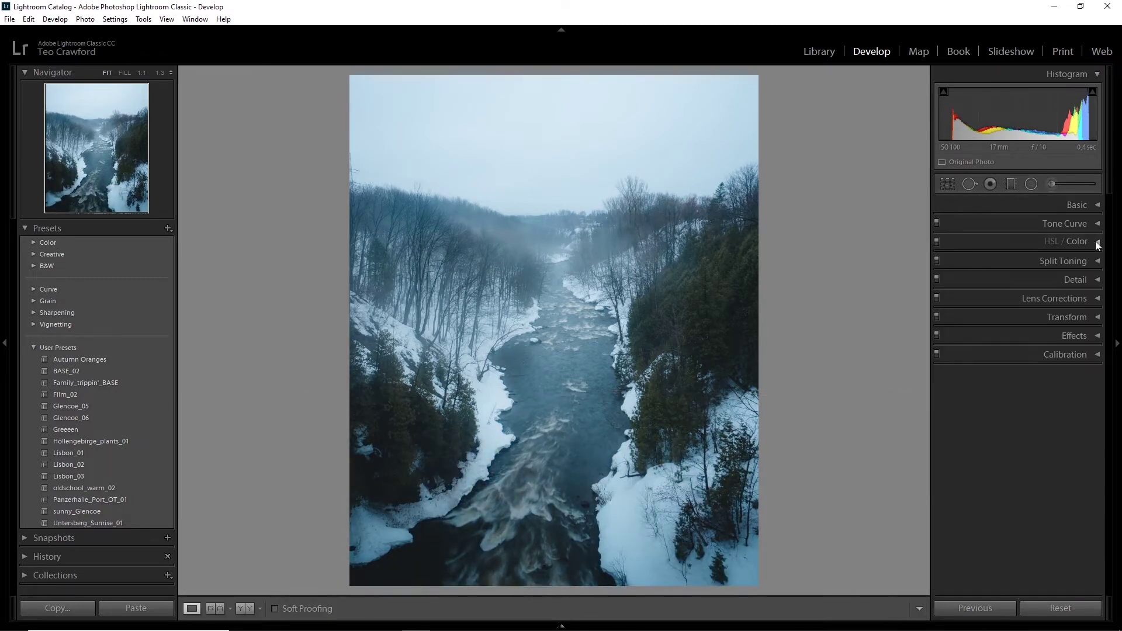
drag(1030, 311, 1025, 316)
- Add a top-down gradient over the sky with Exposure -0.70, Clarity -100 and lowered Dehaze
key(m)
drag(544, 75, 543, 586)
double_click(1081, 266)
drag(1024, 341, 985, 341)
drag(1024, 353, 970, 354)
text(-0,7)
key(Return)
click(1080, 265)
text(-1)
key(Return)
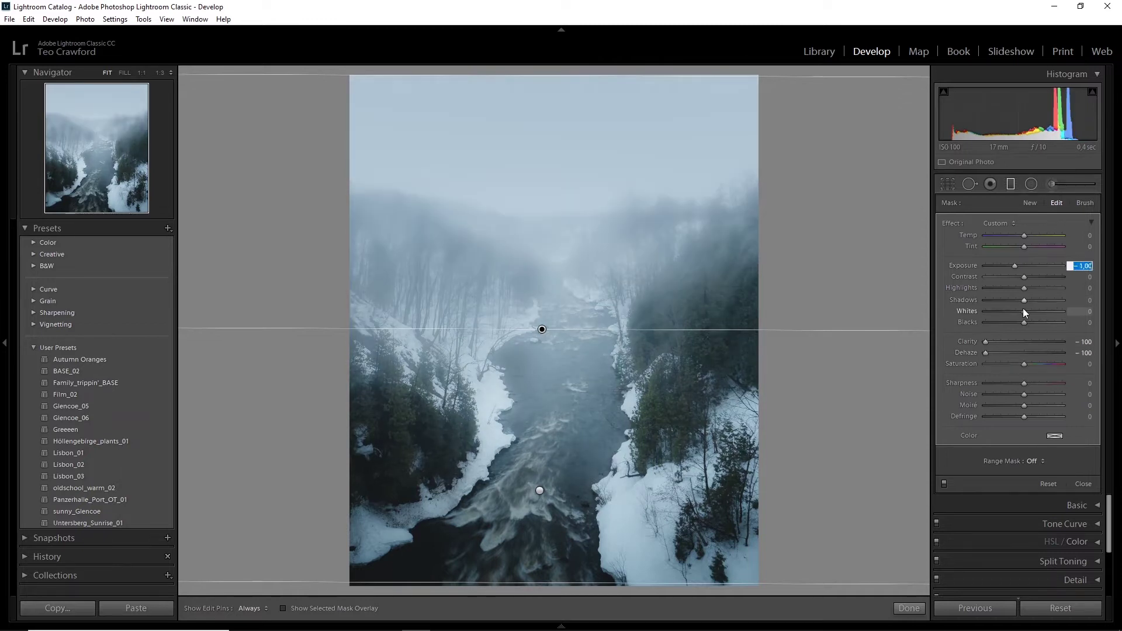
drag(985, 353, 1009, 352)
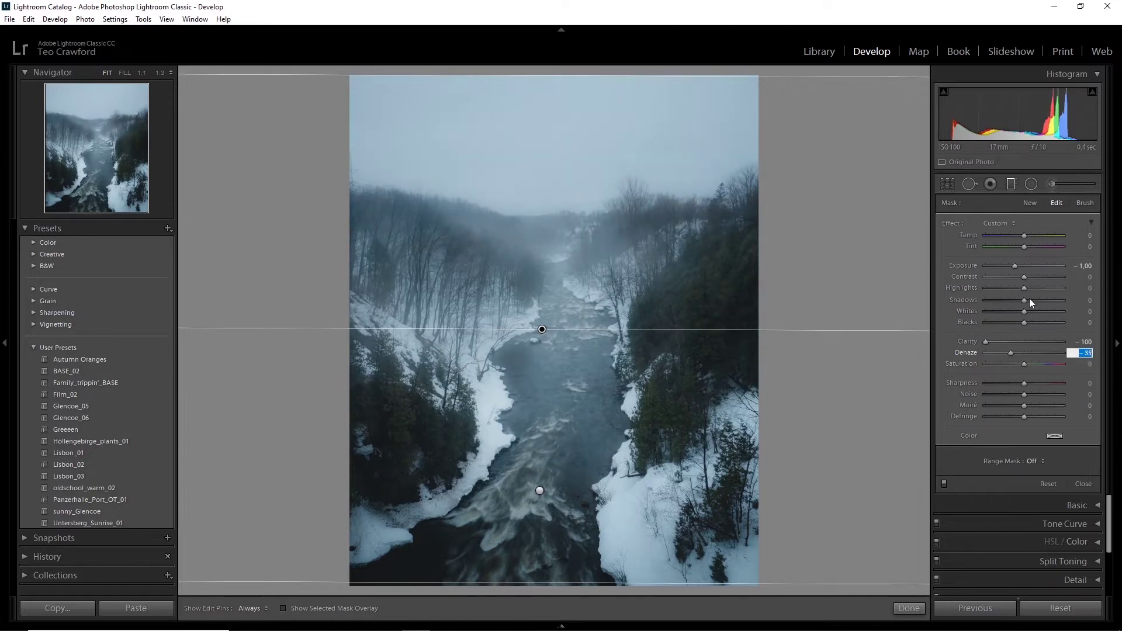
text(-0.7)
key(Return)
- Add a diagonal gradient across the right side with its brightening removed
click(1012, 185)
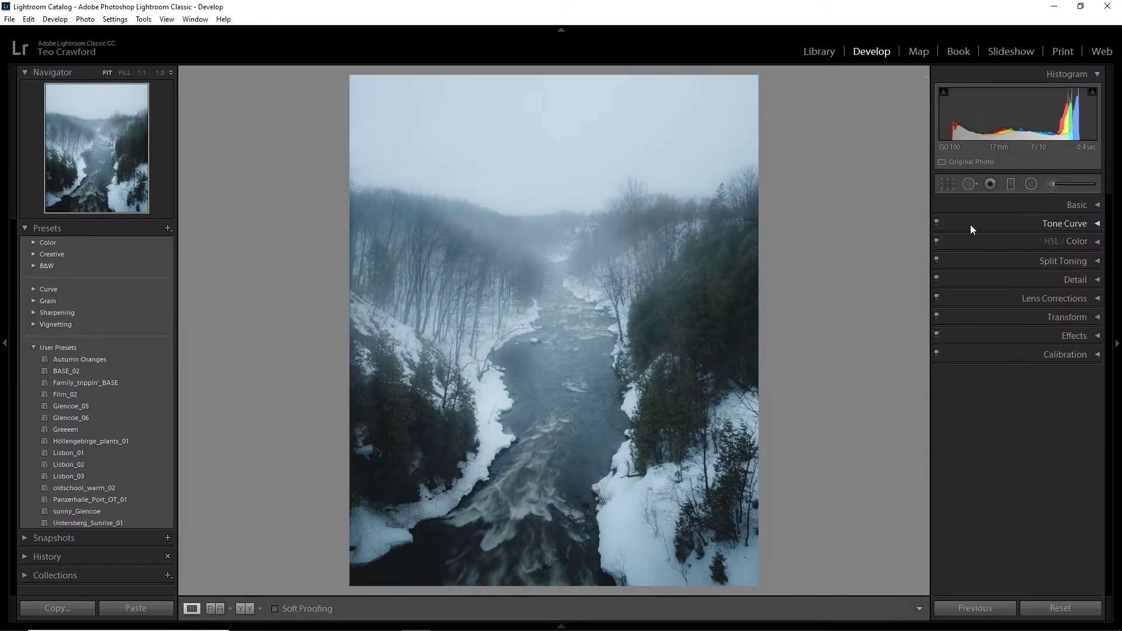
click(1011, 184)
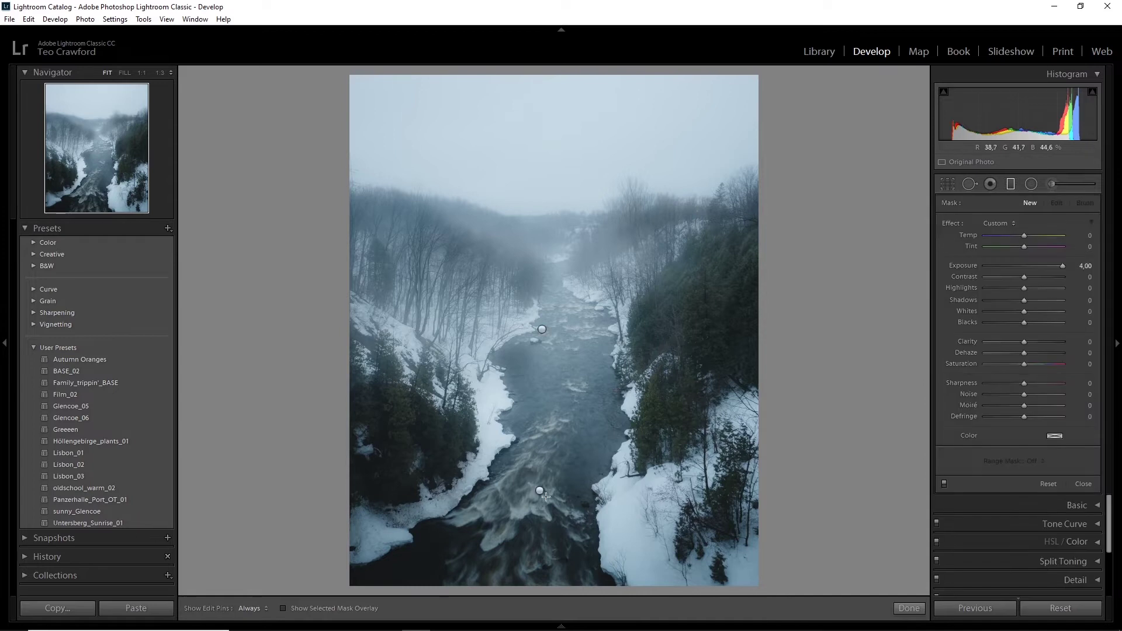
drag(761, 275, 637, 246)
double_click(1065, 269)
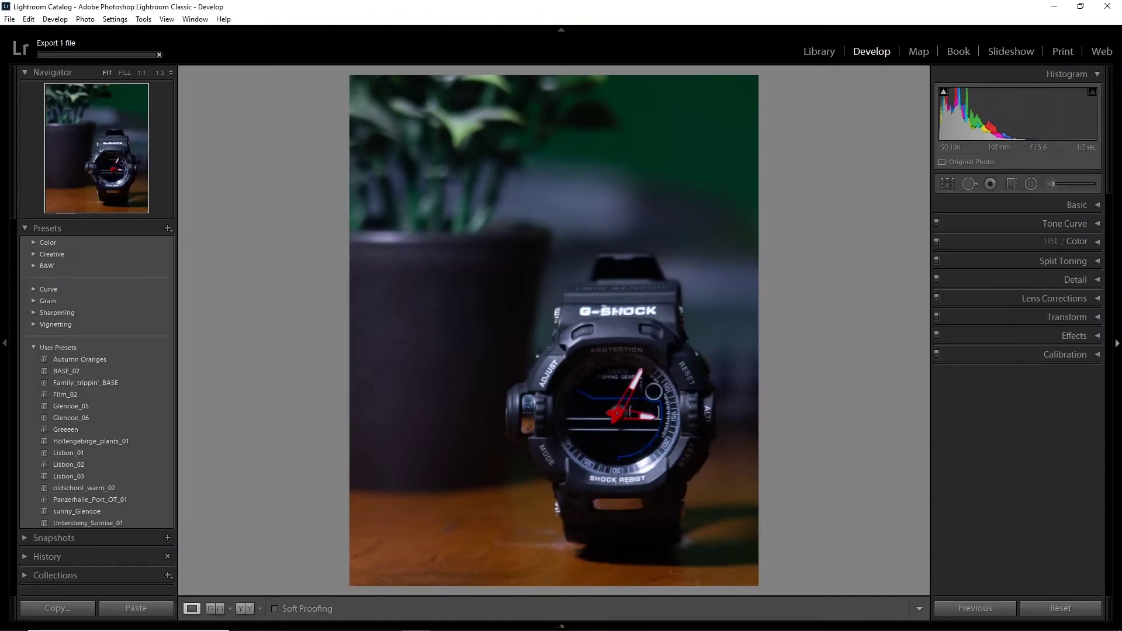
- Set Shadows +100, Exposure +1.00, Highlights -50 and add a little Dehaze to the watch photo
click(1076, 205)
drag(1025, 353, 1064, 365)
drag(1026, 323, 1050, 321)
drag(1087, 353, 1075, 353)
drag(1075, 427, 1074, 435)
- Pull a tone curve point down, then check the G-SHOCK logo at 1:1
click(1064, 468)
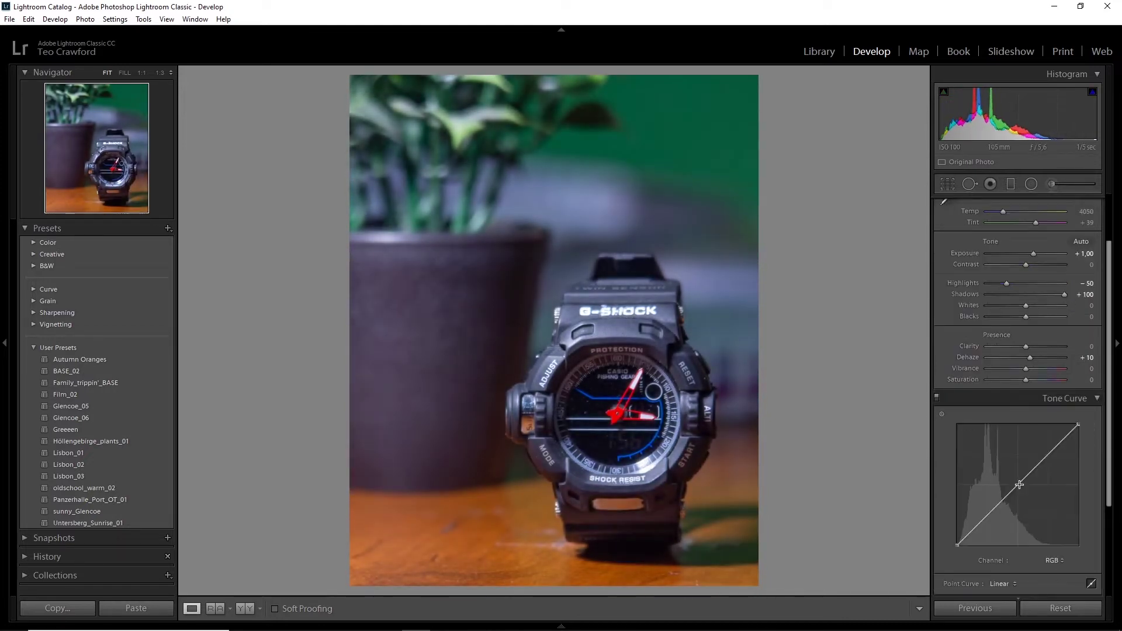
drag(984, 519, 987, 518)
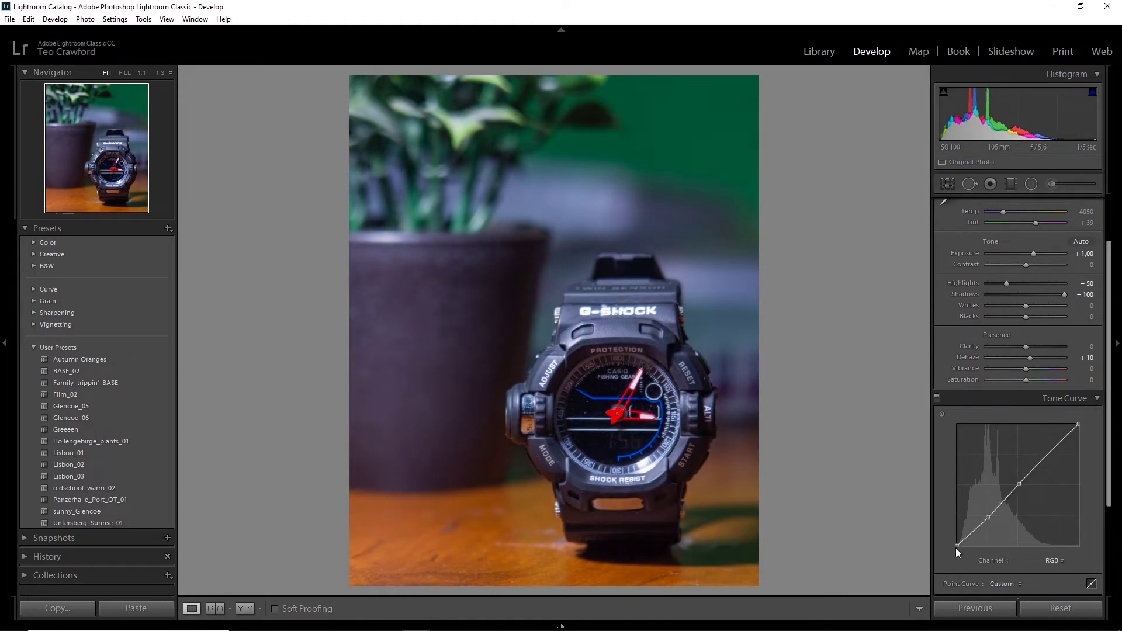
scroll(1079, 251, up, 2)
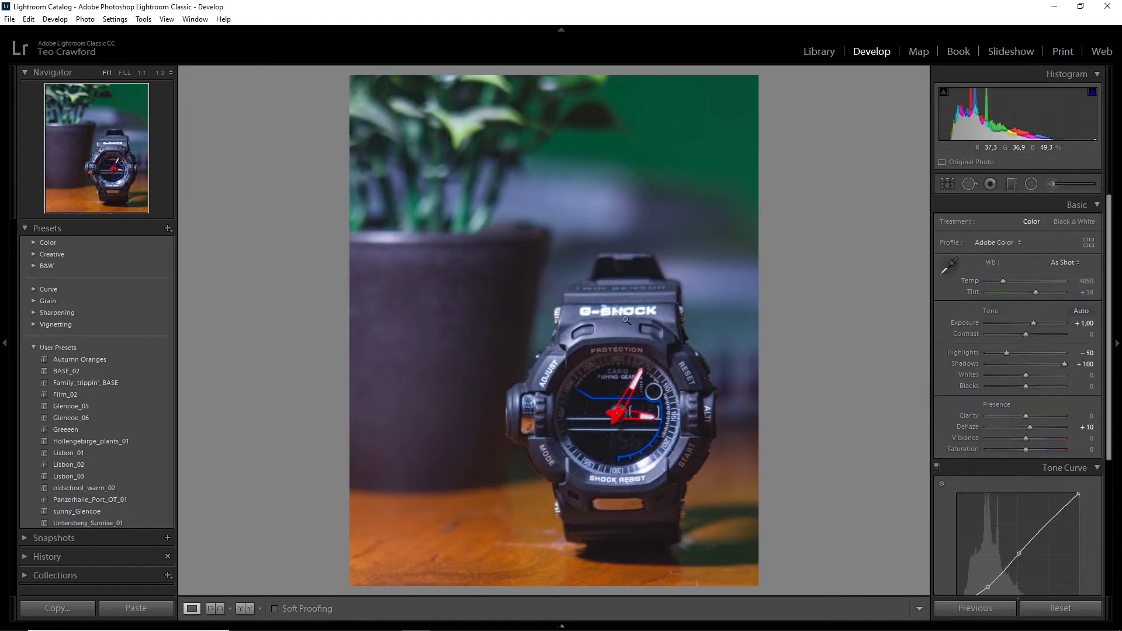
click(695, 330)
click(694, 330)
- Cool the white balance to Temp 3200
drag(1003, 281, 1072, 292)
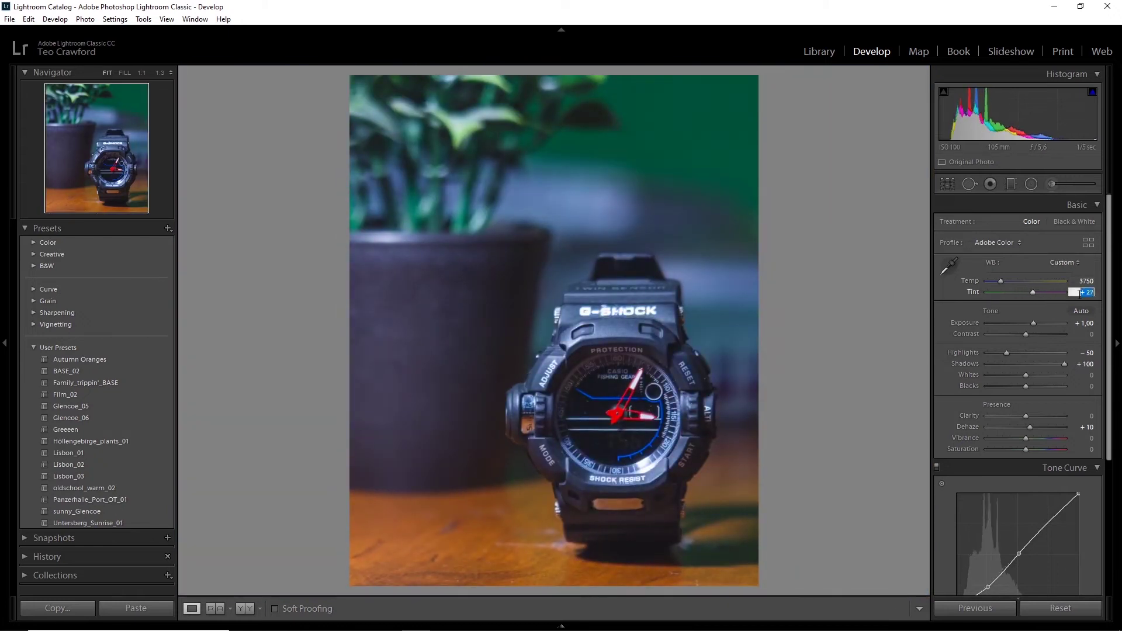
drag(993, 283, 1003, 283)
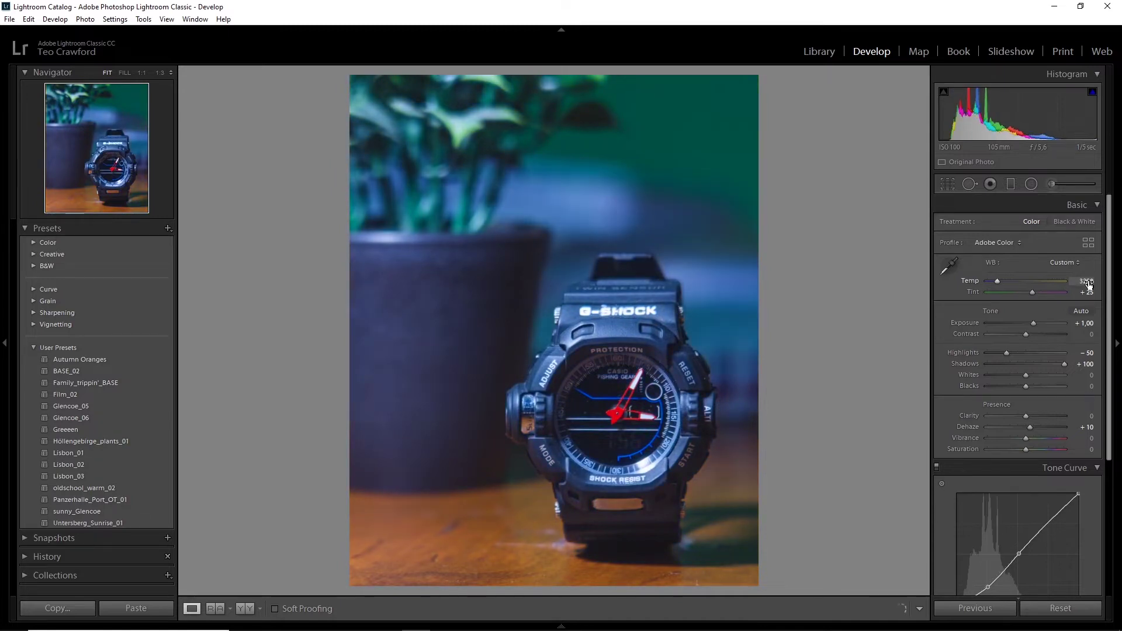
key(Return)
key(ctrl+2)
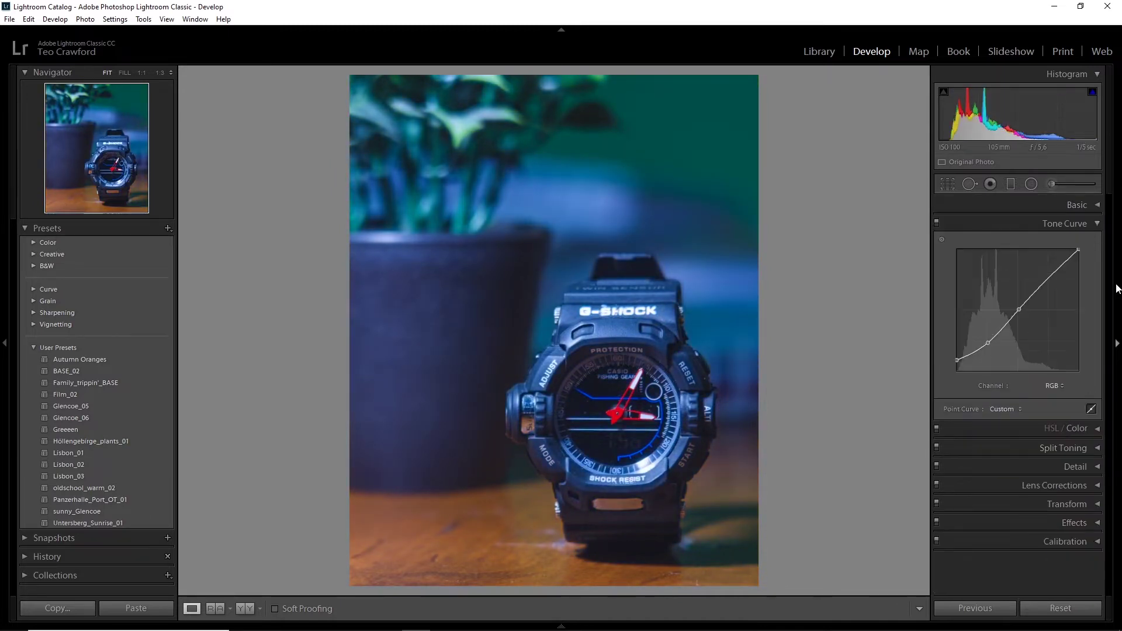
key(ctrl+9)
- Desaturate the blues in the HSL panel
click(1076, 241)
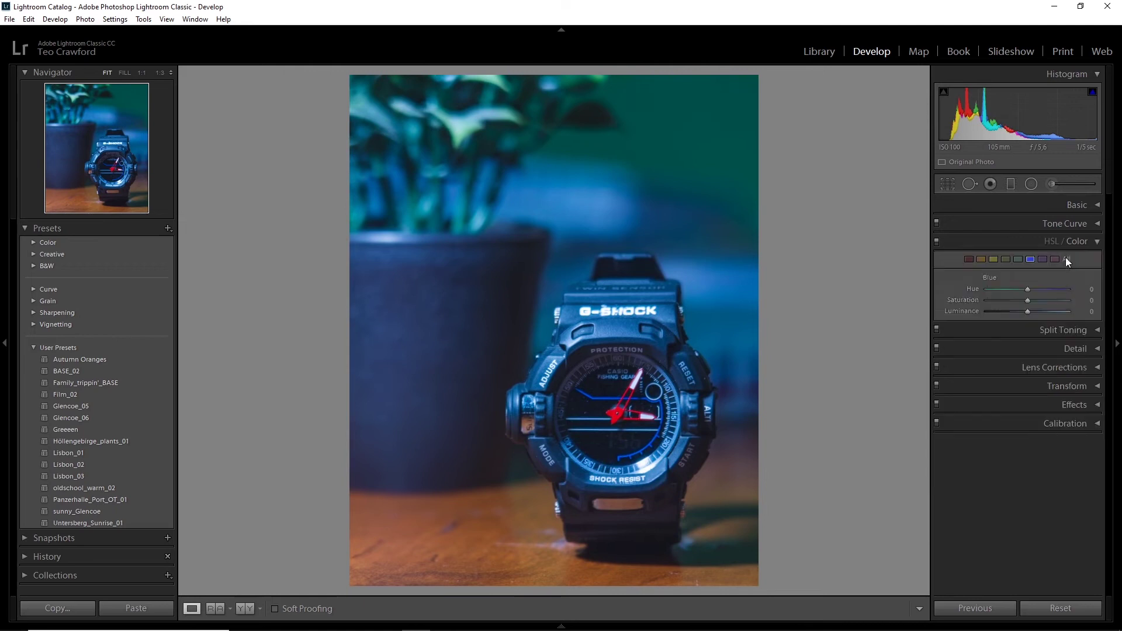
drag(1027, 300, 1000, 300)
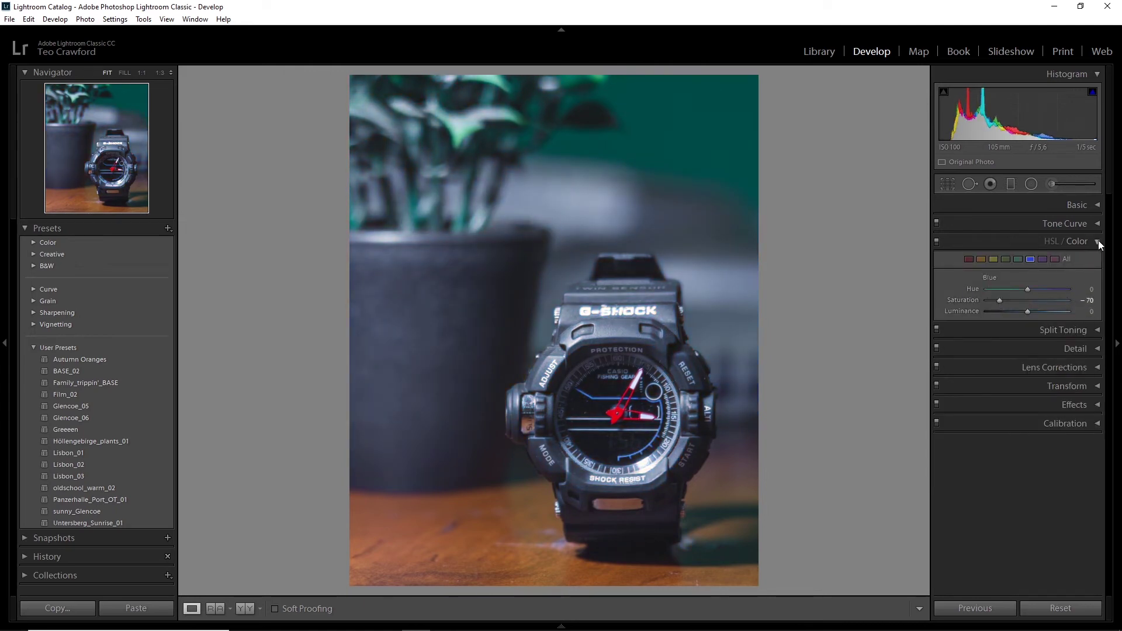
key(ctrl+2)
key(ctrl+1)
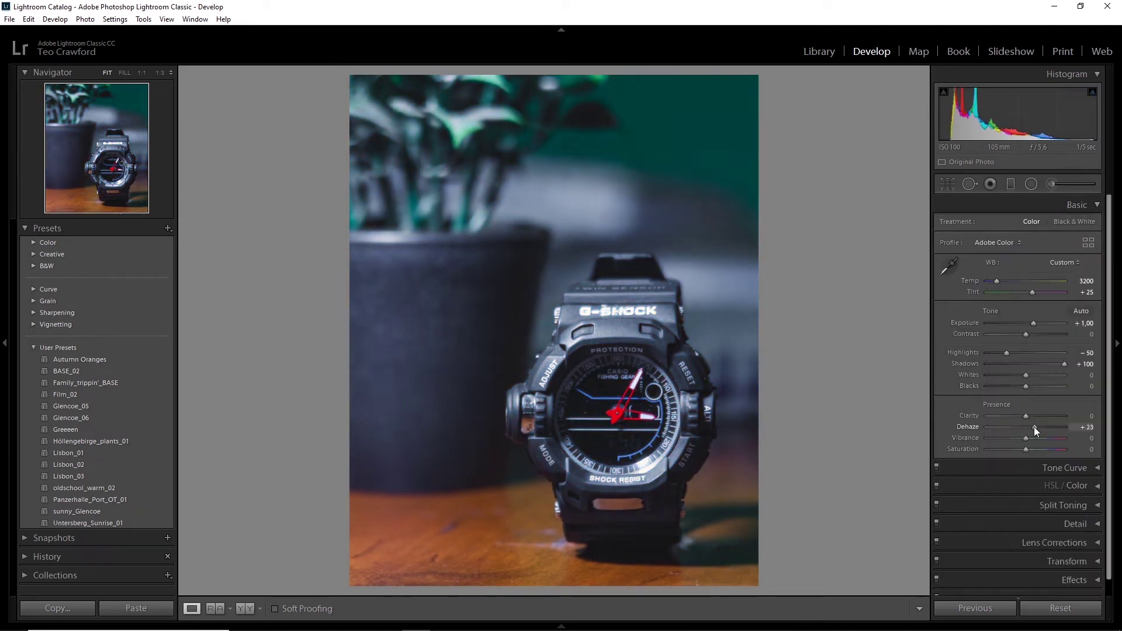
key(ctrl+5)
- Try darkening the Orange luminance in HSL, then reset it to zero
key(ctrl+4)
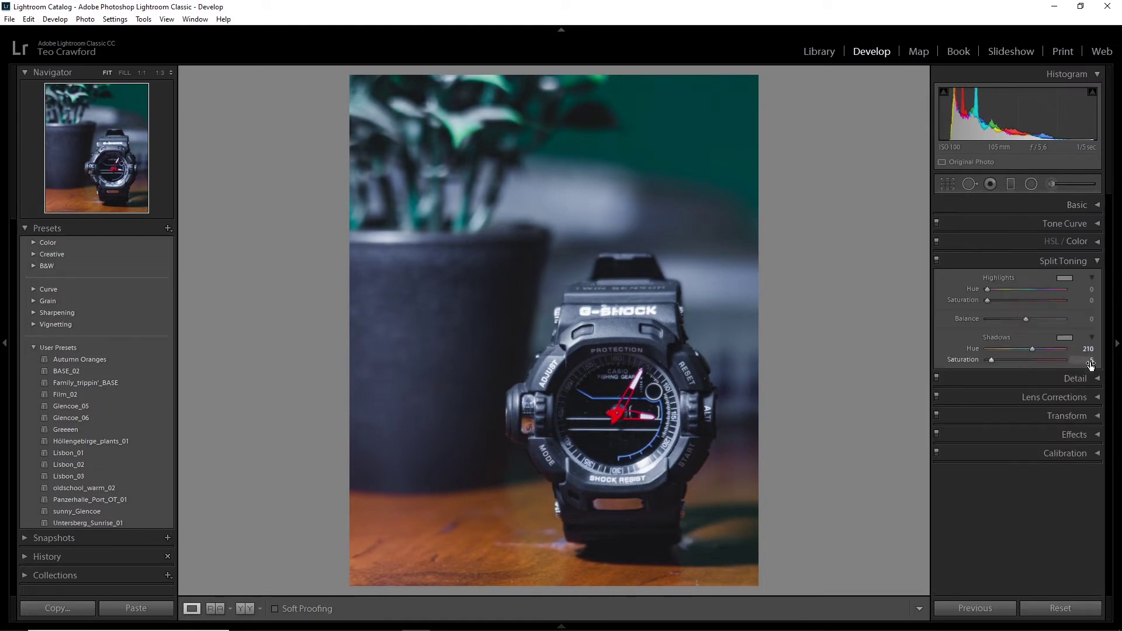
key(ctrl+3)
click(981, 259)
mouse_move(1028, 310)
mouse_down()
mouse_move(1004, 311)
mouse_move(1019, 301)
mouse_up()
double_click(1003, 312)
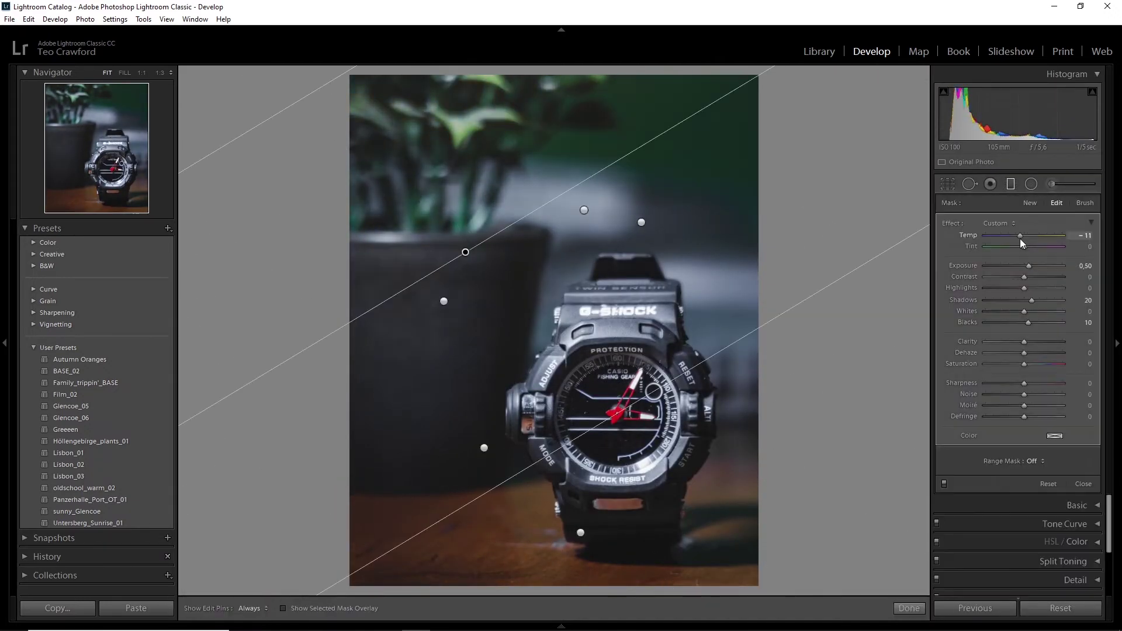
- Restart the Graduated Filter tool to begin adding burn gradients to the watch photo
click(1011, 184)
click(1010, 184)
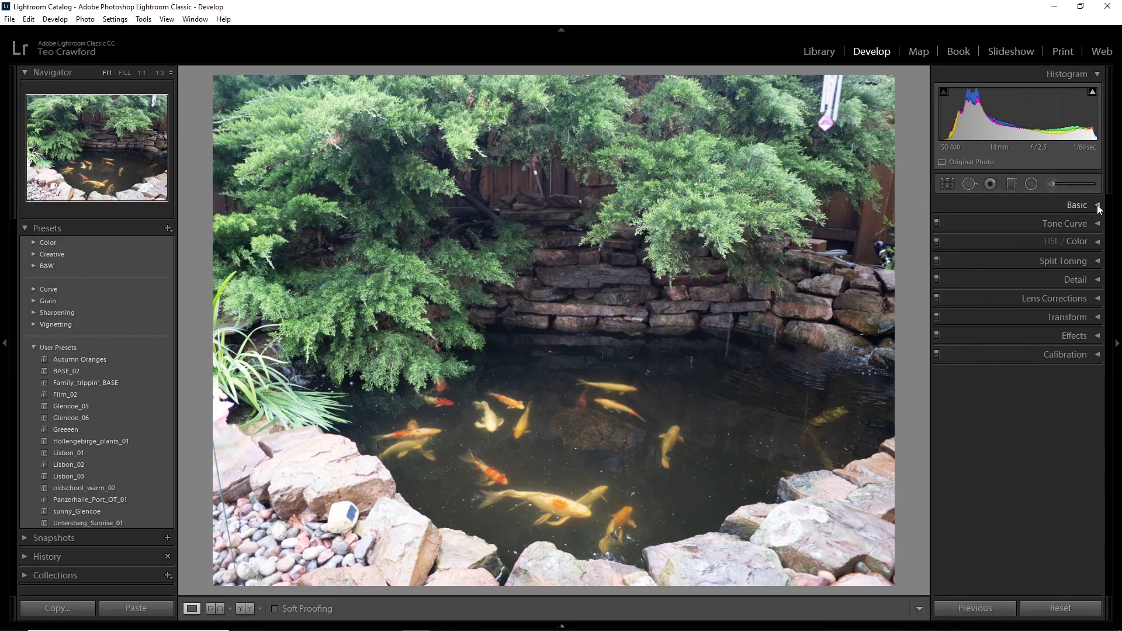
- Set koi photo Whites -35, reset Clarity, add Dehaze about +30 and cool Temp to 4400
click(1096, 204)
drag(1026, 374, 1062, 375)
double_click(1034, 422)
drag(1026, 426, 1038, 428)
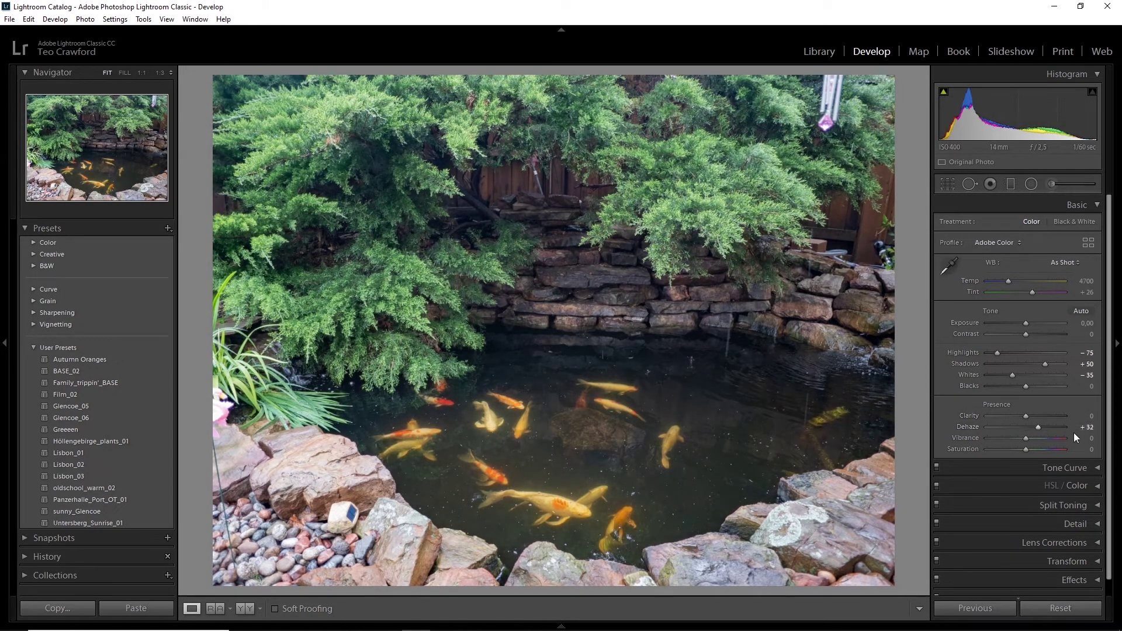
drag(1083, 281, 1079, 286)
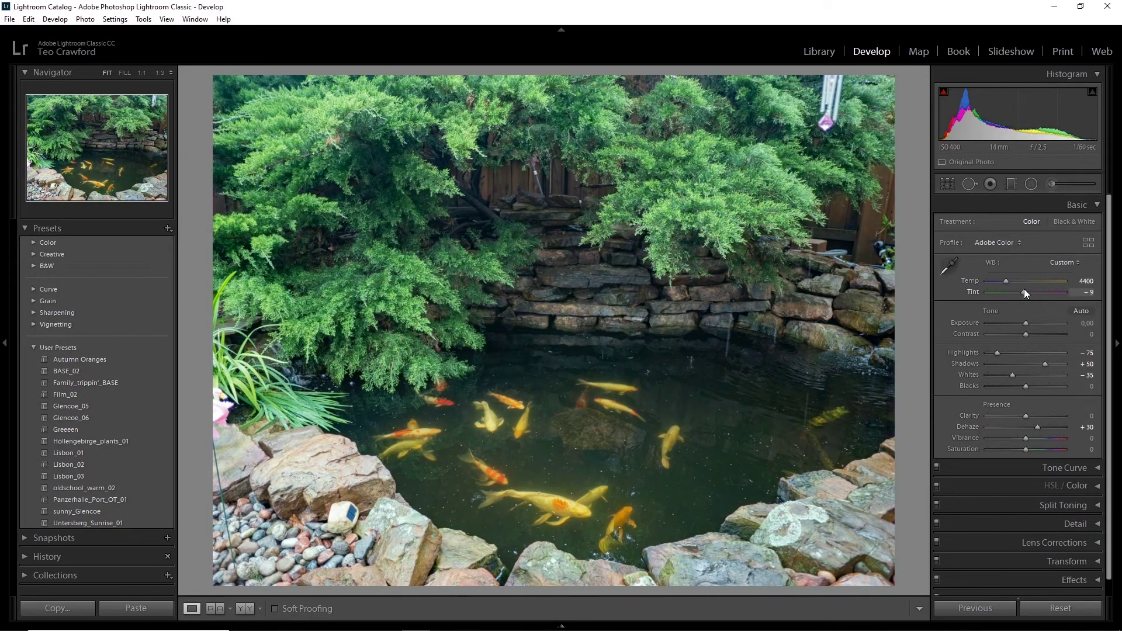
- In HSL, set Green Saturation -25 and Green Luminance -51, then select Yellow
click(1033, 581)
click(1076, 358)
click(1064, 223)
click(1090, 228)
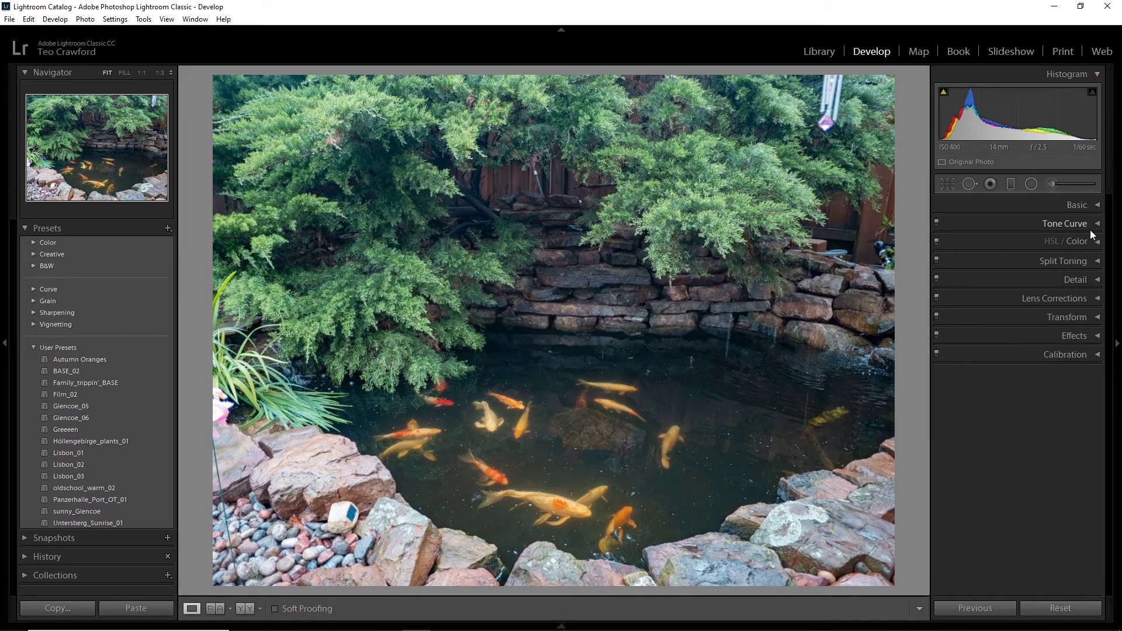
click(1090, 230)
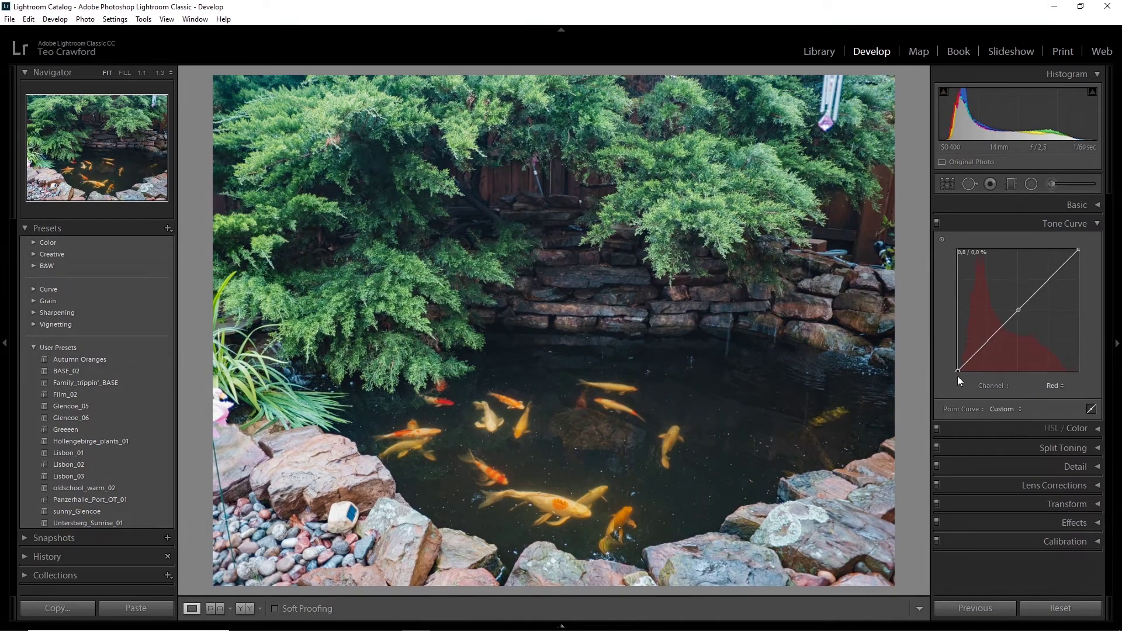
click(1061, 447)
click(1065, 241)
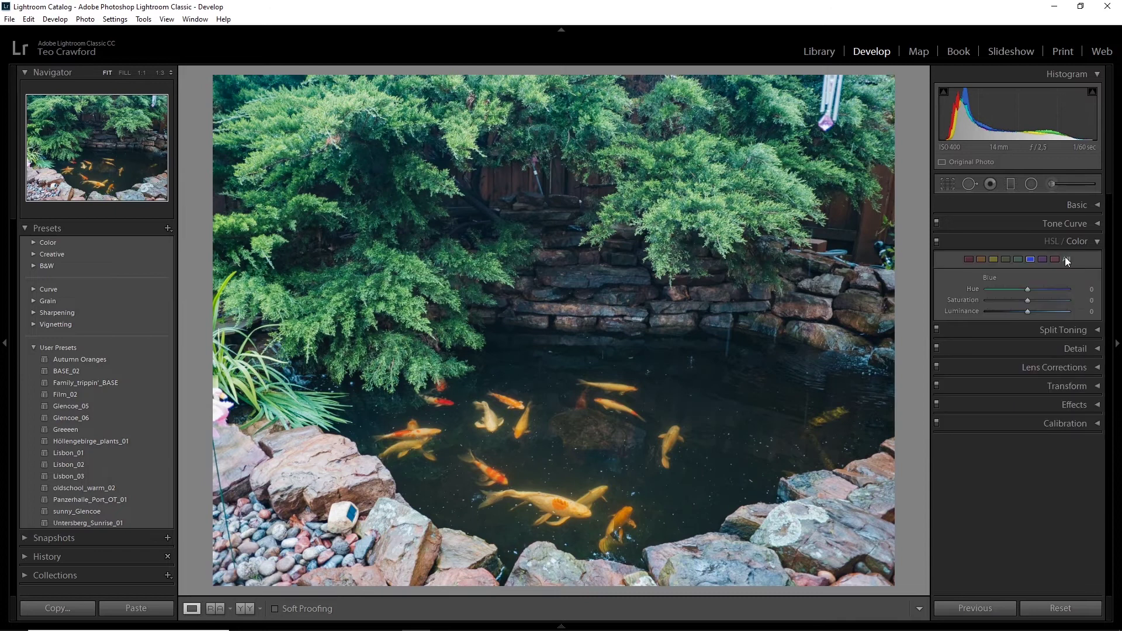
click(1006, 259)
drag(1028, 301, 1018, 300)
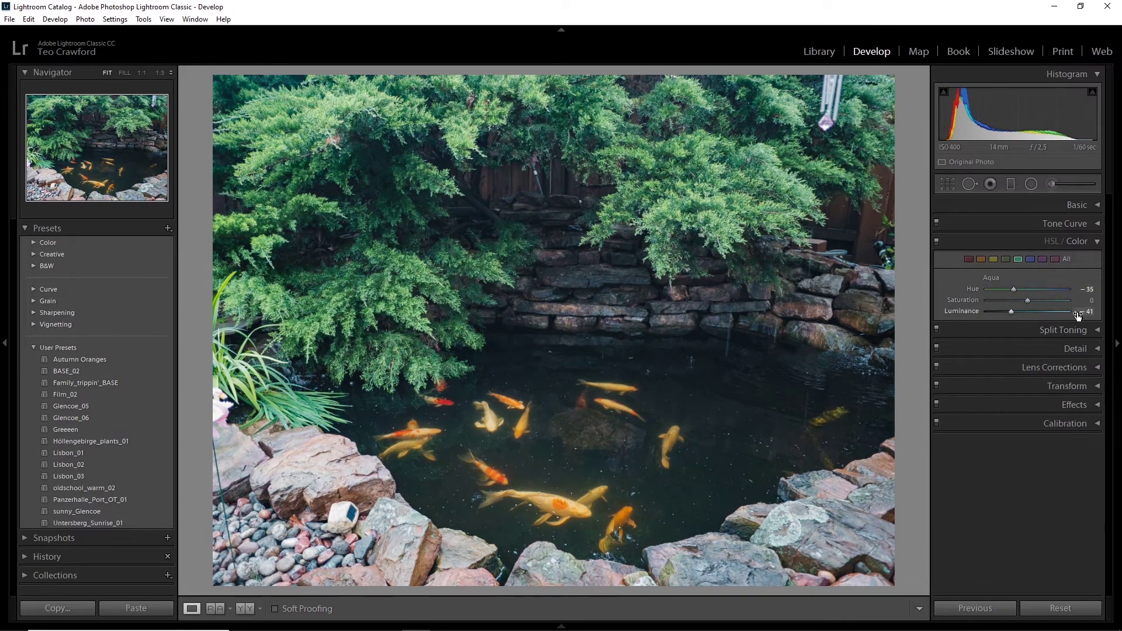
drag(1090, 311, 1068, 313)
click(994, 259)
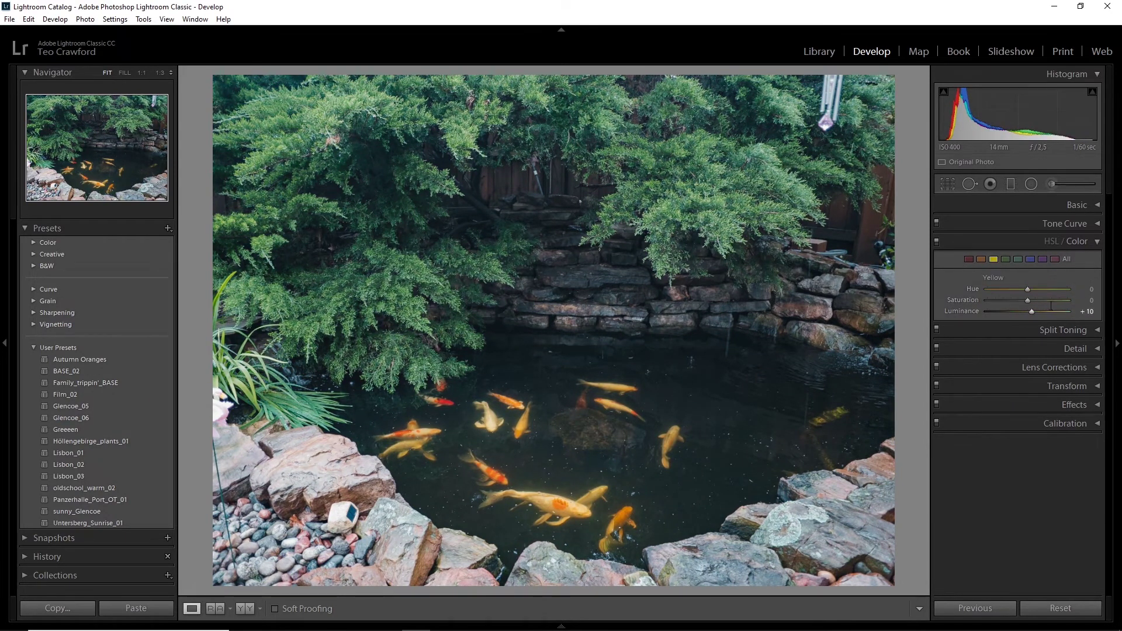
- Draw a burn gradient down the upper pond and paint brightening over the koi
key(m)
drag(559, 76, 559, 374)
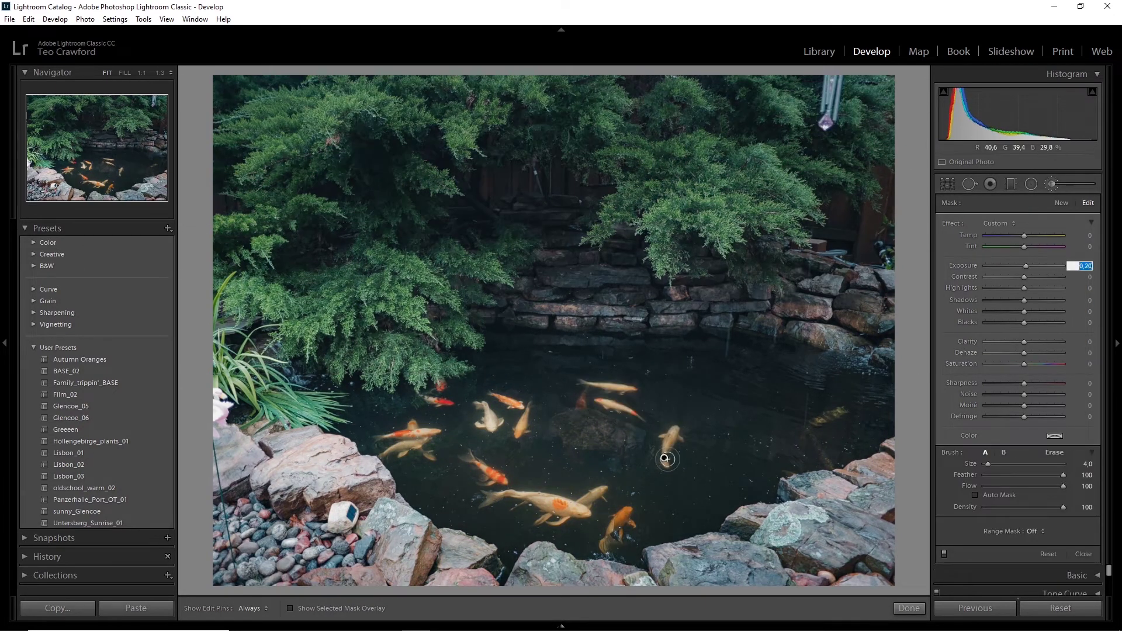
key(Return)
key(z)
mouse_move(568, 476)
mouse_down()
mouse_move(469, 433)
mouse_move(454, 332)
mouse_move(382, 295)
mouse_move(394, 322)
mouse_move(378, 360)
mouse_move(312, 388)
mouse_move(310, 353)
mouse_up()
- Delete the koi brush strokes and heal specks in the water with Spot Removal at 1:1
key(alt)
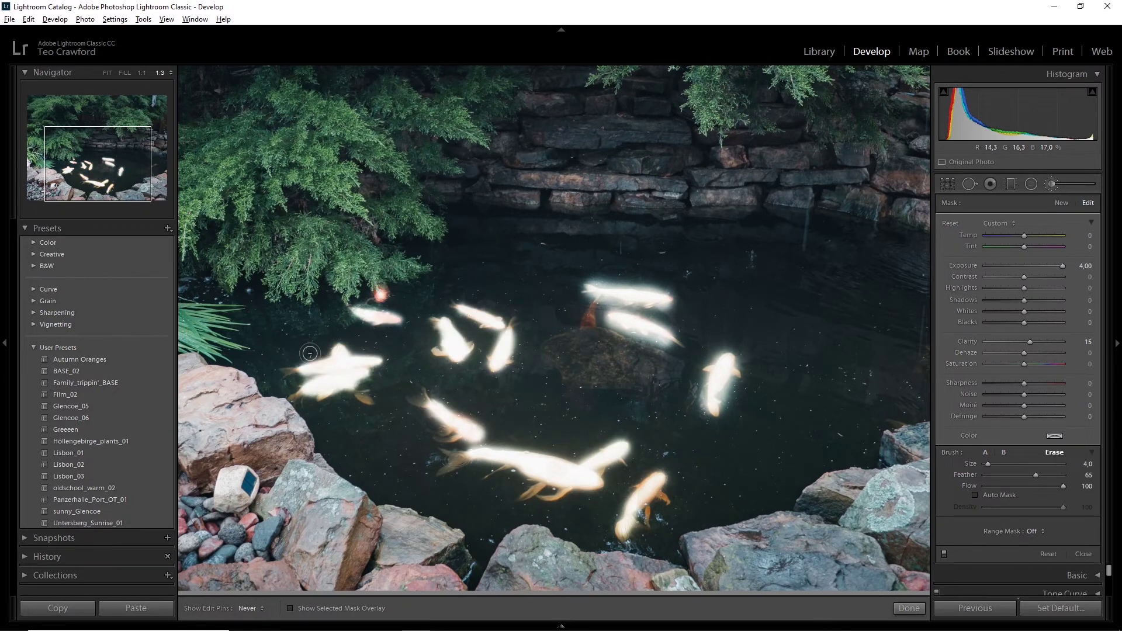
key(Delete)
key(k)
click(827, 106)
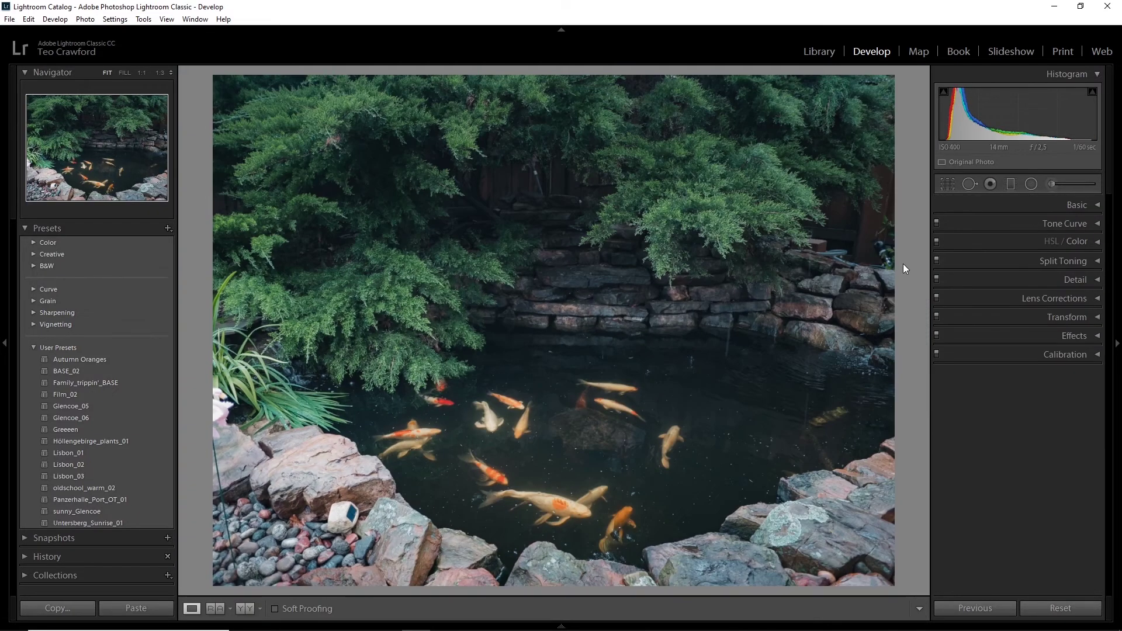
key(q)
key(z)
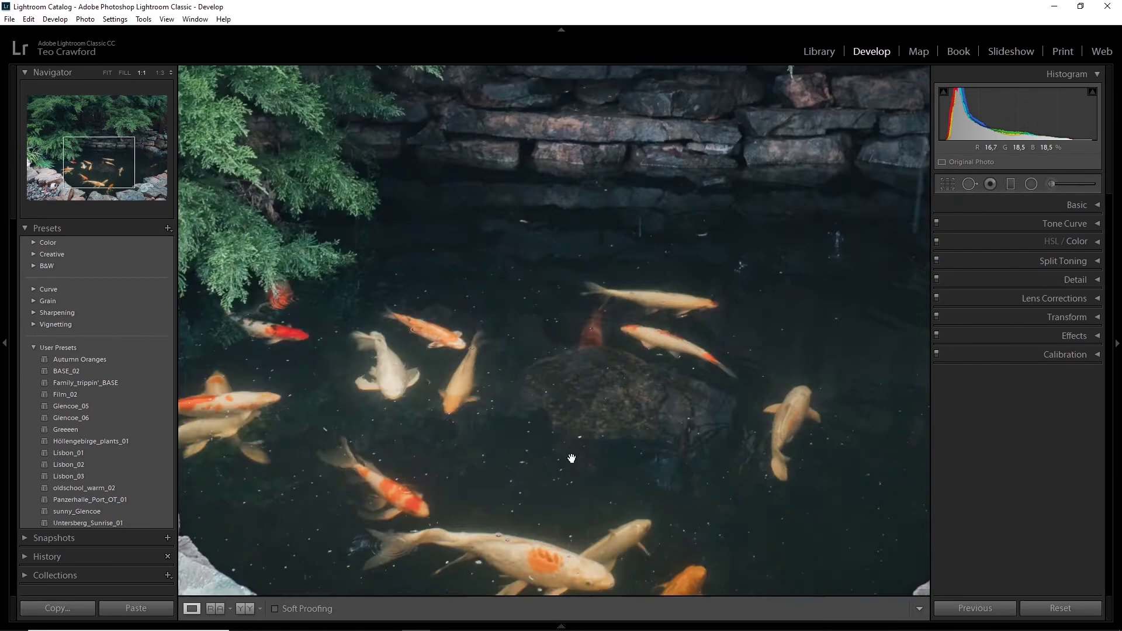
key(z)
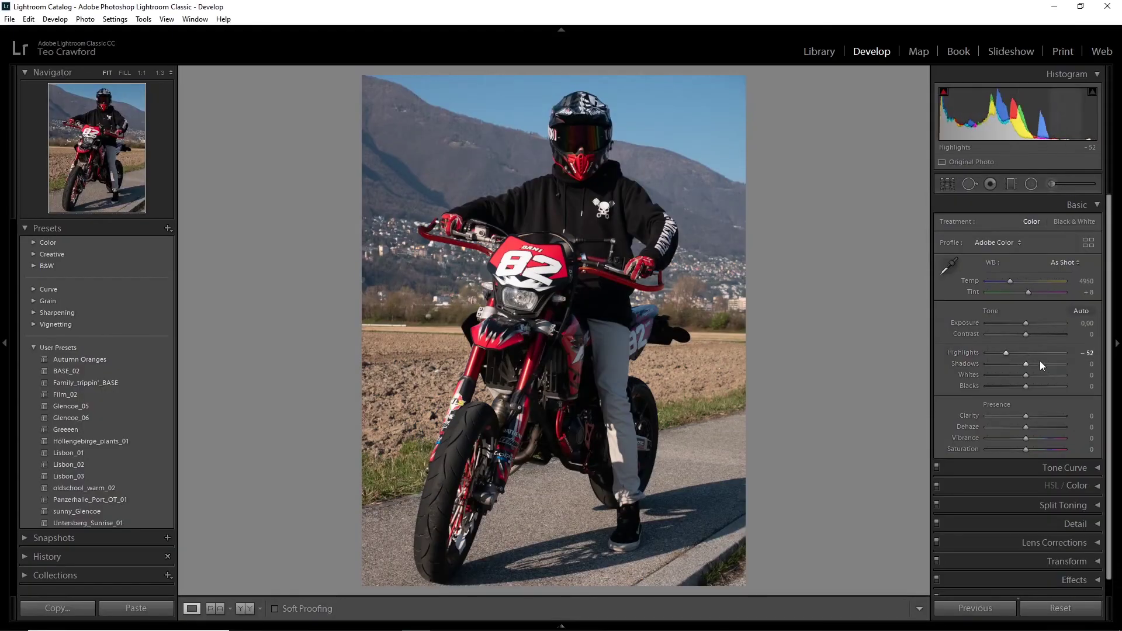
- Drag the rider photo's Highlights slider down to about -50
drag(1082, 365, 1091, 323)
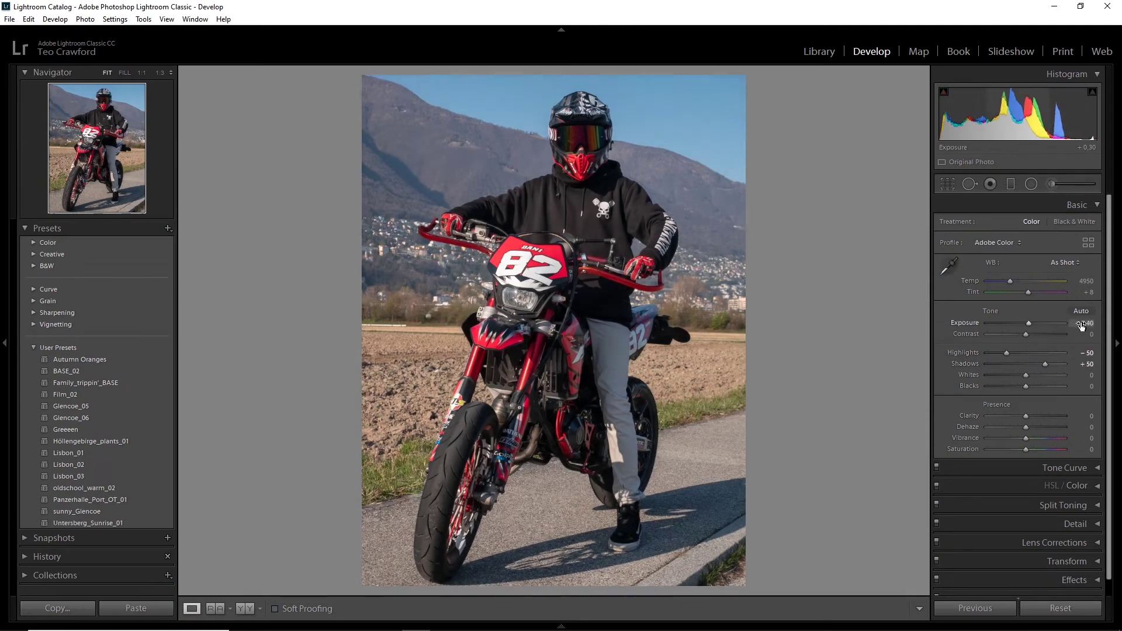
- Brighten the rider photo, shift Calibration Blue Hue to -30 and lower Clarity
drag(1088, 374, 1086, 326)
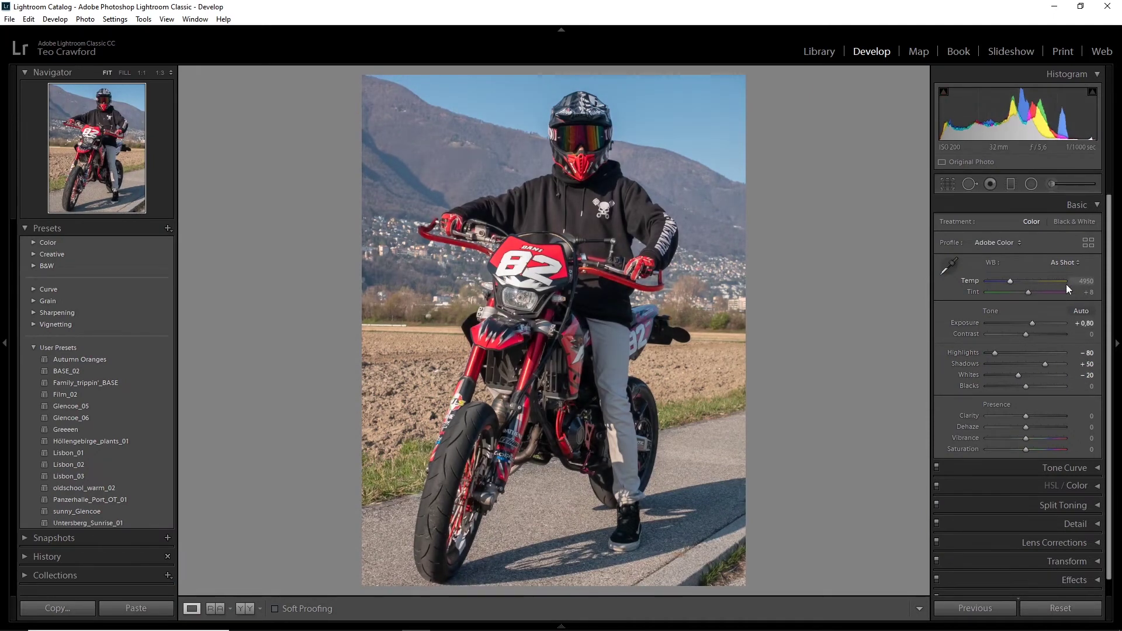
click(1082, 354)
drag(1026, 515, 1019, 516)
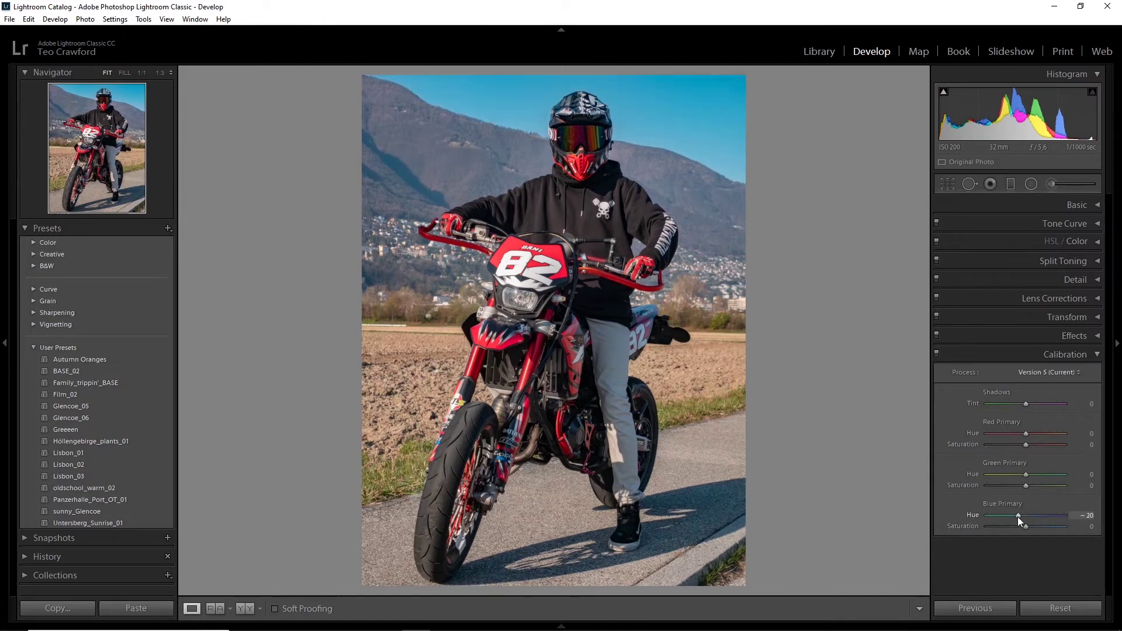
key(ctrl+1)
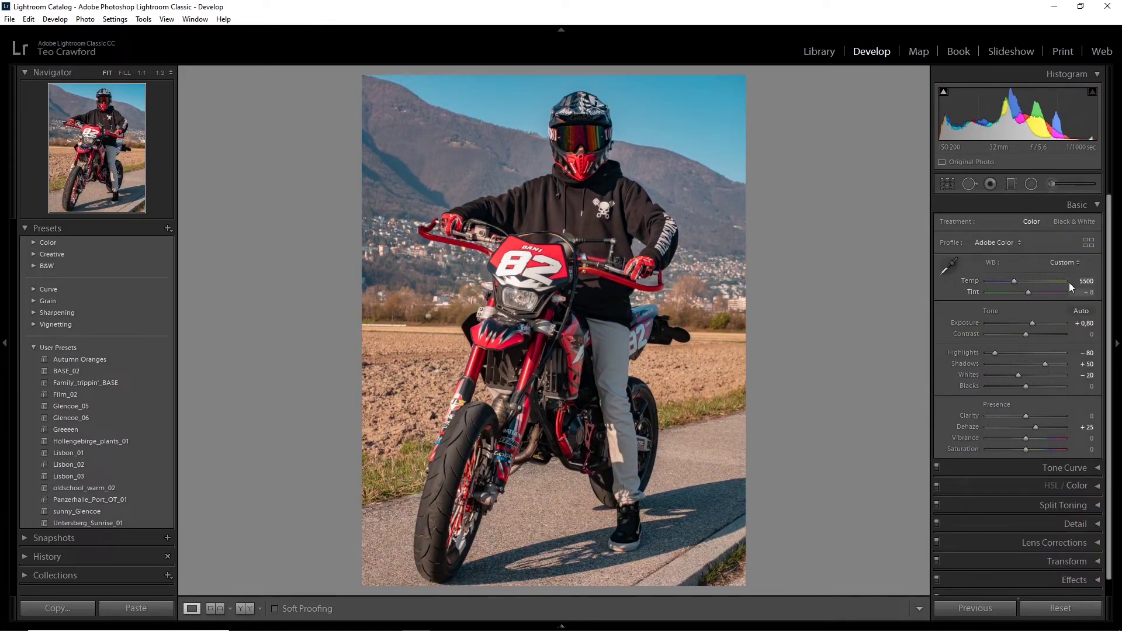
drag(1030, 415, 1018, 417)
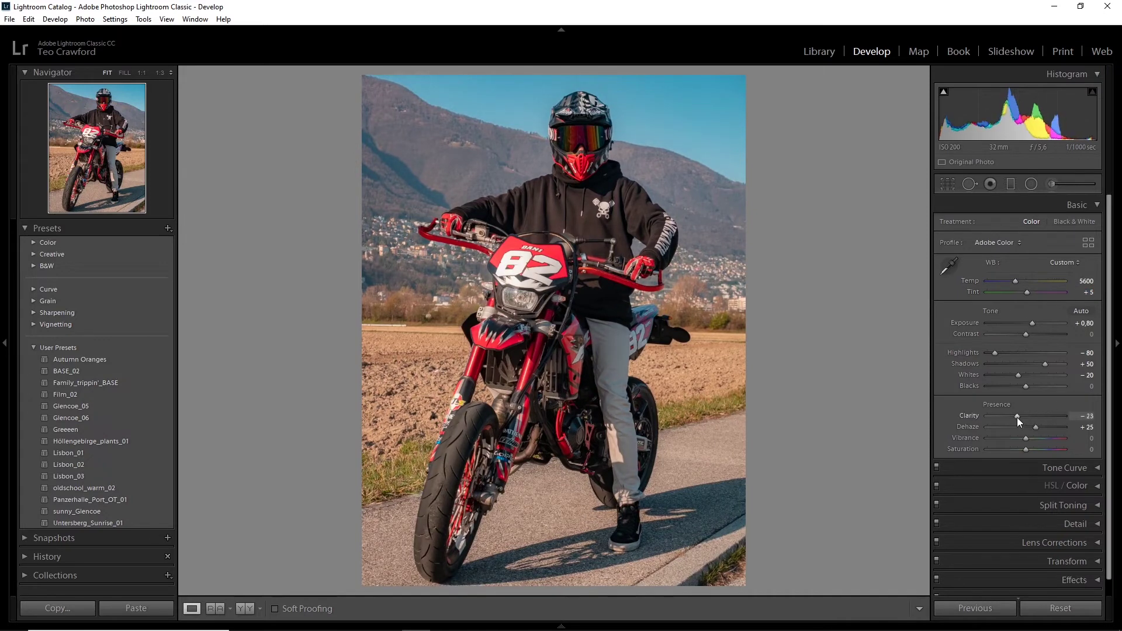
- Raise the tone curve's shadow point to fade the blacks and fully desaturate the blues
key(ctrl+2)
drag(989, 334, 990, 342)
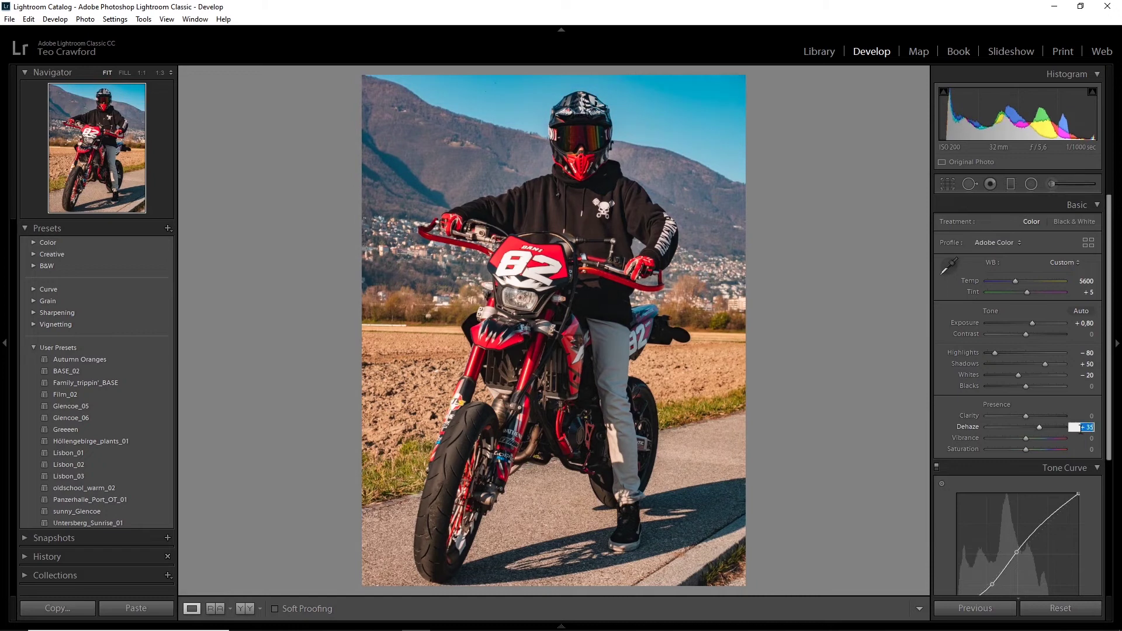
key(ctrl+2)
drag(988, 344, 990, 339)
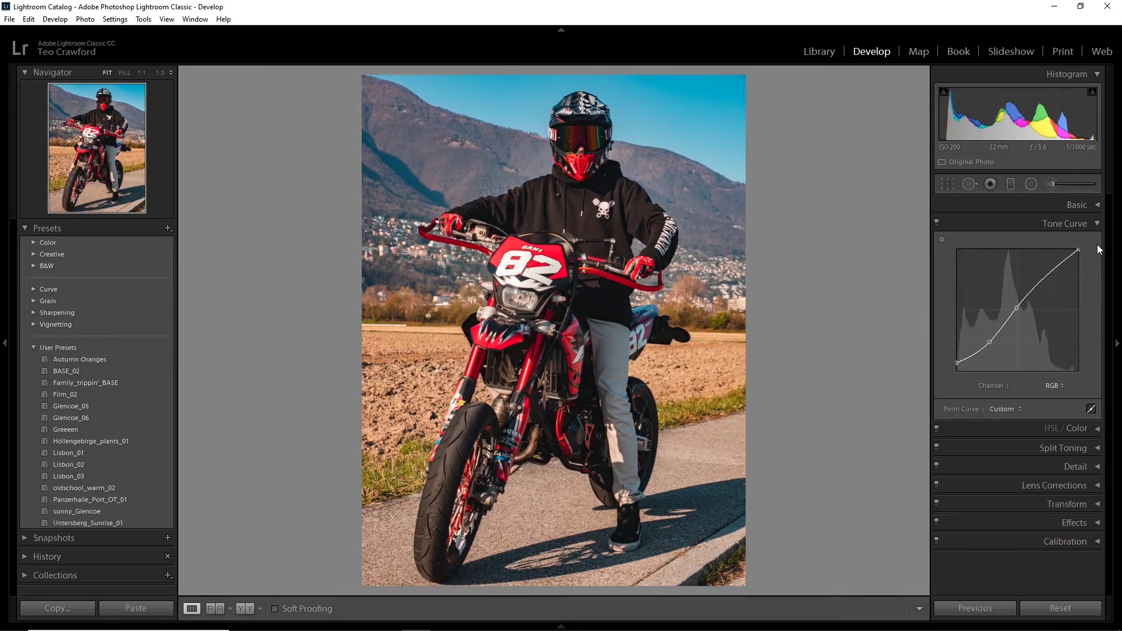
click(1098, 224)
click(1098, 225)
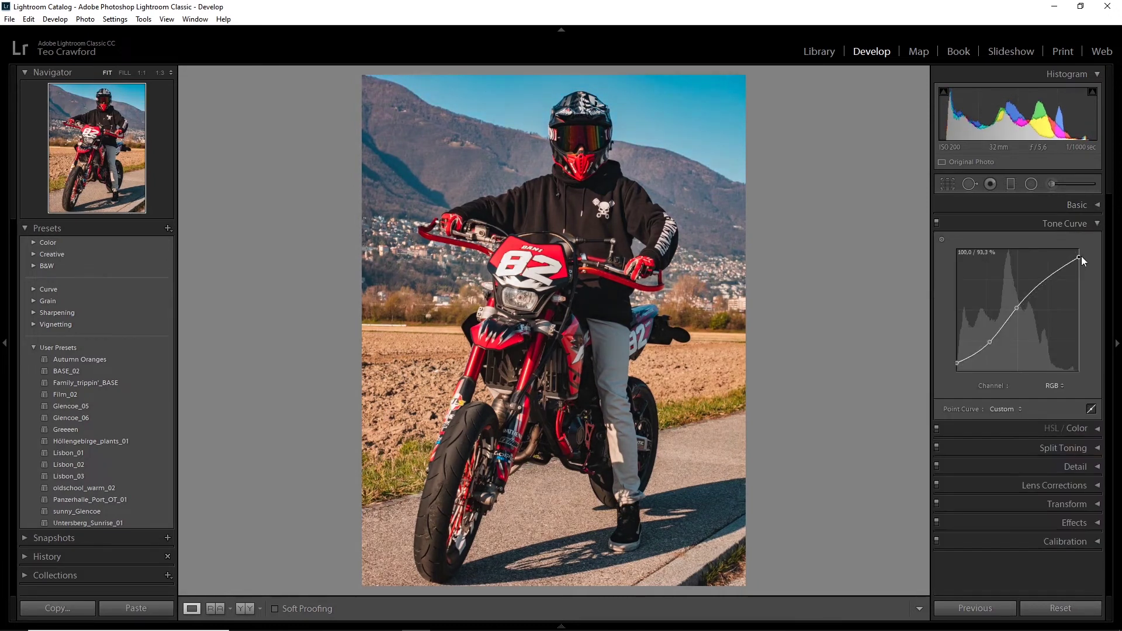
click(1098, 224)
click(1097, 242)
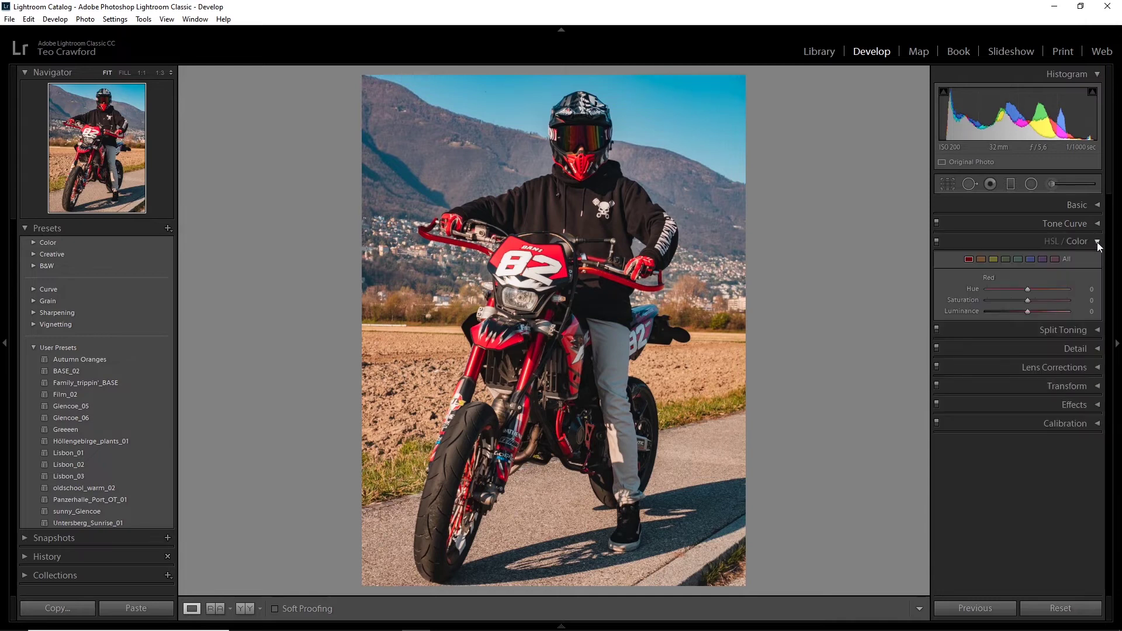
drag(1028, 300, 1011, 321)
- Set Blue Luminance -50 and tint the shadows warm with split toning Hue 50
click(1083, 312)
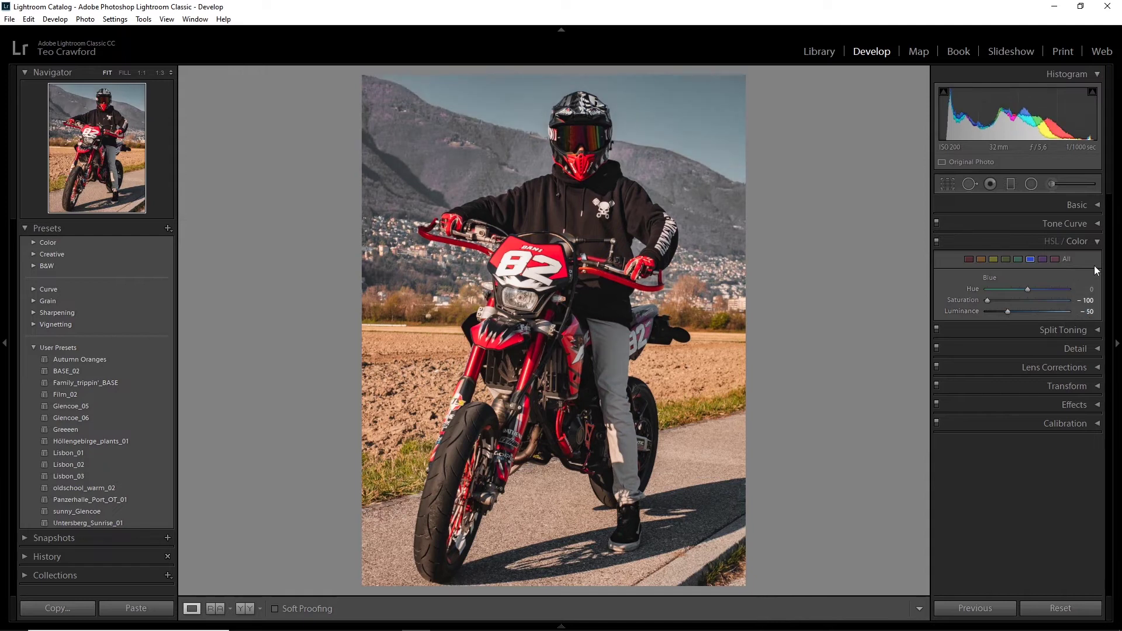
click(1099, 242)
click(1061, 261)
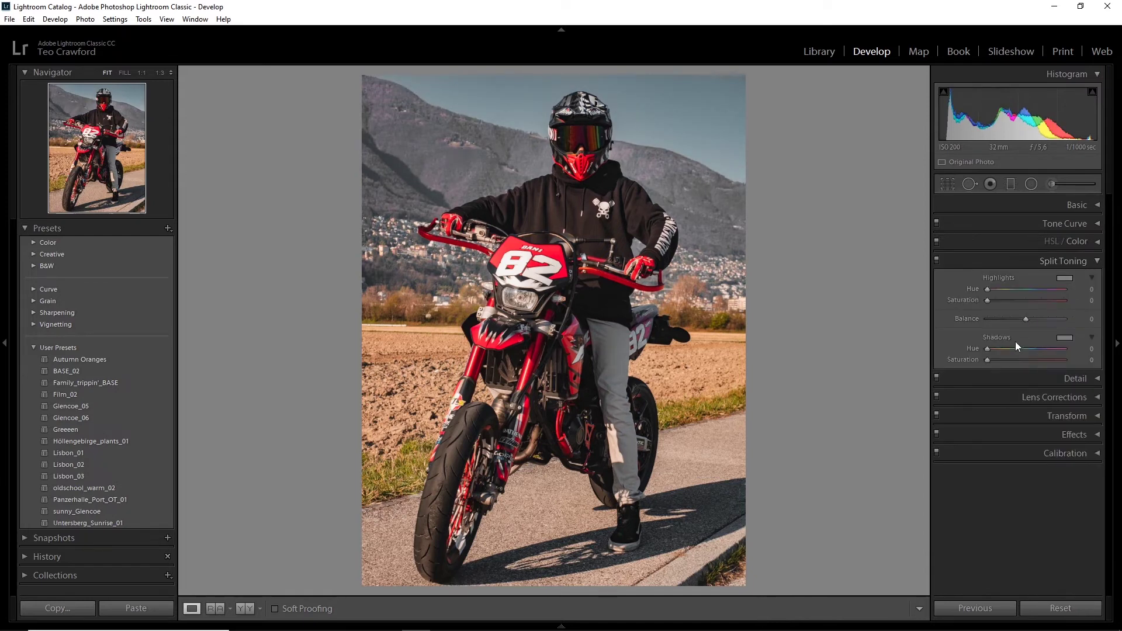
drag(1079, 350, 1077, 366)
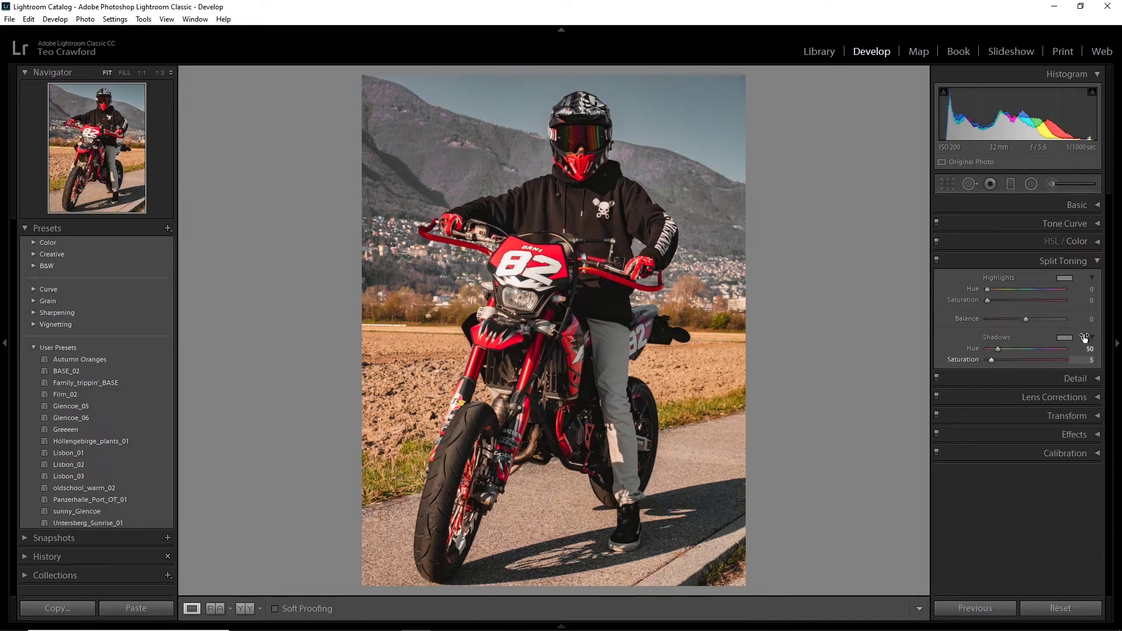
click(1070, 261)
- Draw a bright diagonal graduated filter from the upper left across the hillside
click(1076, 280)
click(1075, 280)
click(1011, 184)
drag(365, 77, 774, 265)
- Rotate the diagonal gradient steeper, set its Exposure to 1.00 and warm it to Temp 20
drag(411, 500, 431, 497)
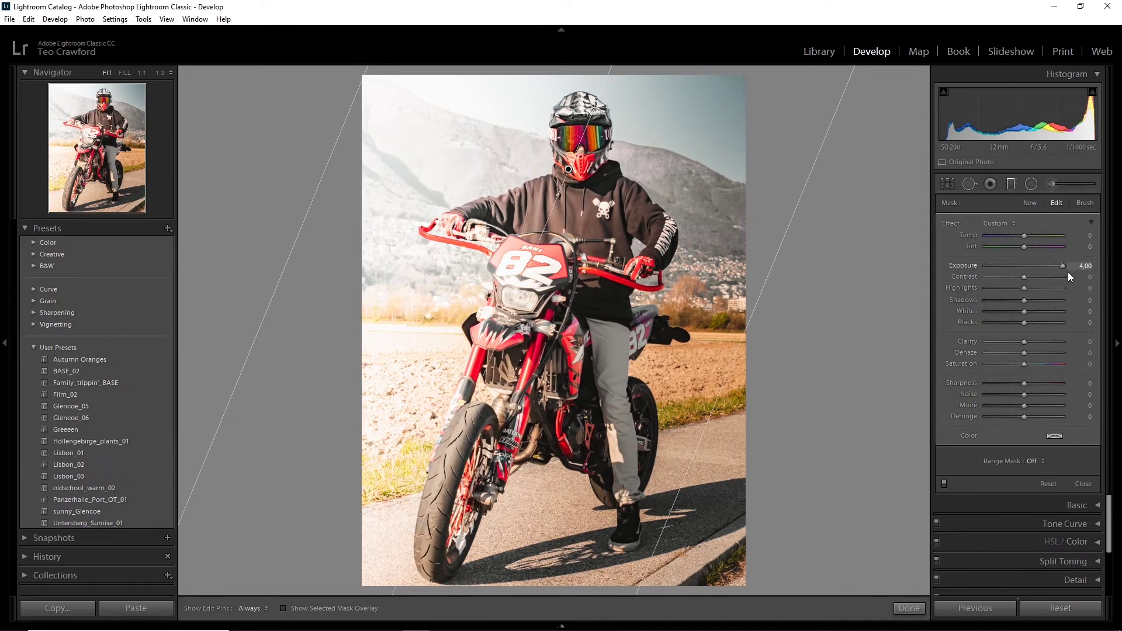
click(1084, 265)
text(1)
key(Return)
click(1035, 236)
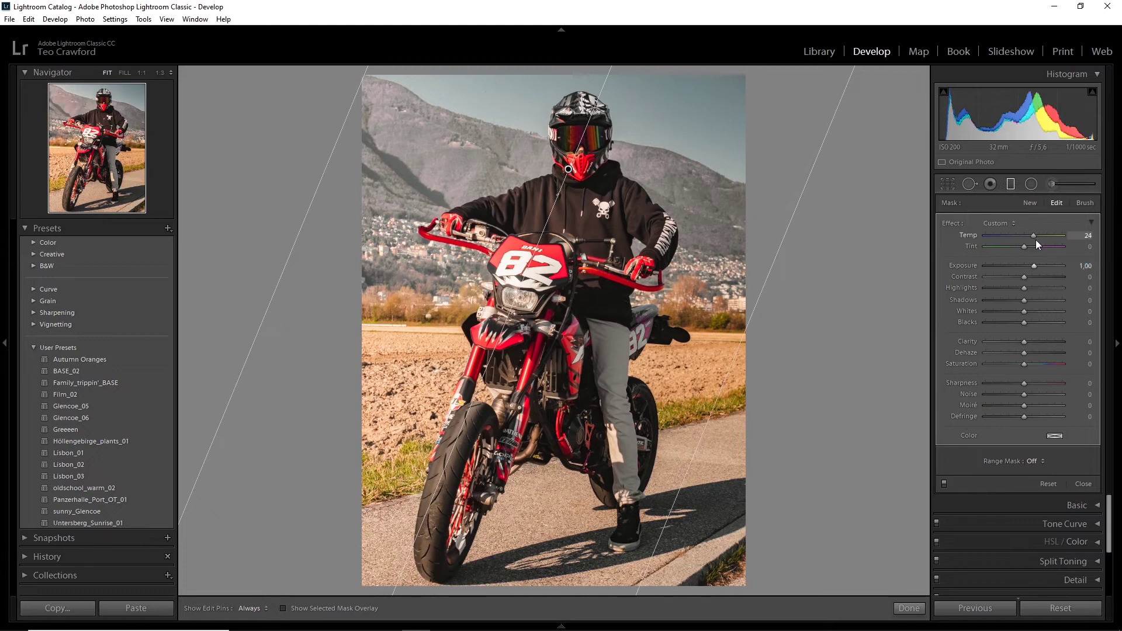
click(1073, 237)
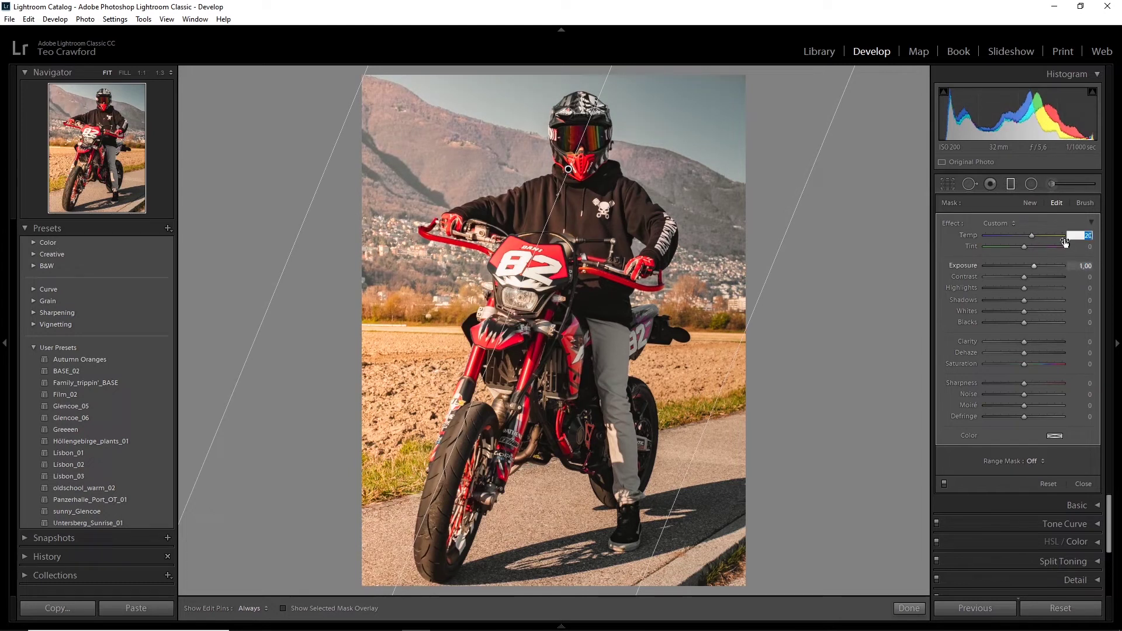
- Reconfirm the gradient's Exposure 1.00 and lower its Clarity to -10 and Dehaze to -25
click(1012, 183)
click(1046, 204)
click(1059, 202)
click(1011, 184)
text(1)
key(Return)
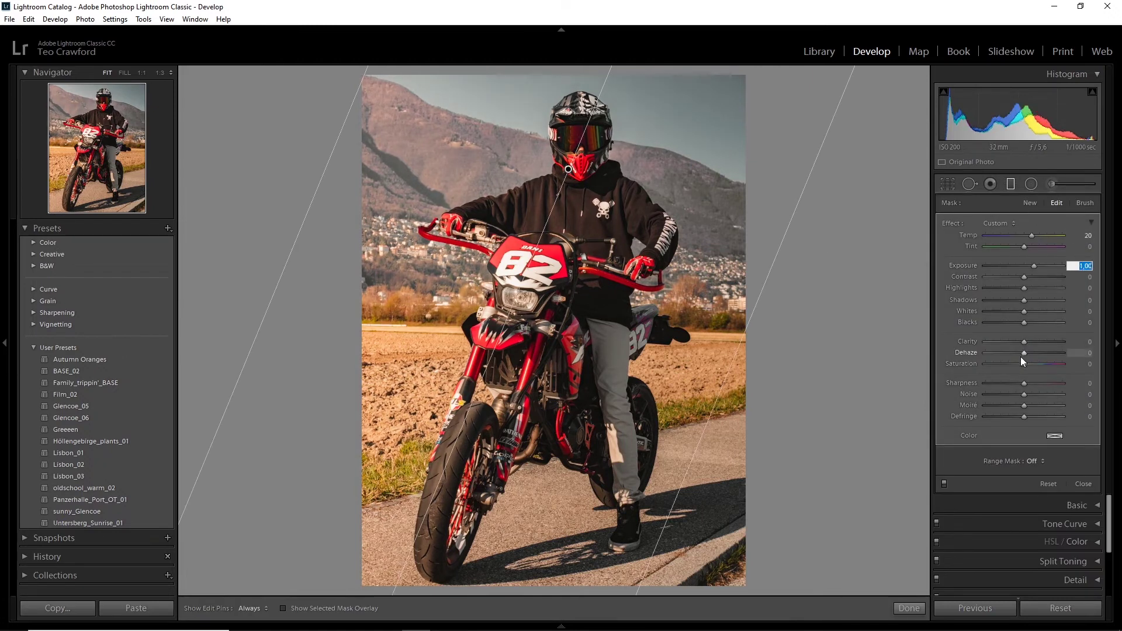
drag(1021, 353, 1029, 351)
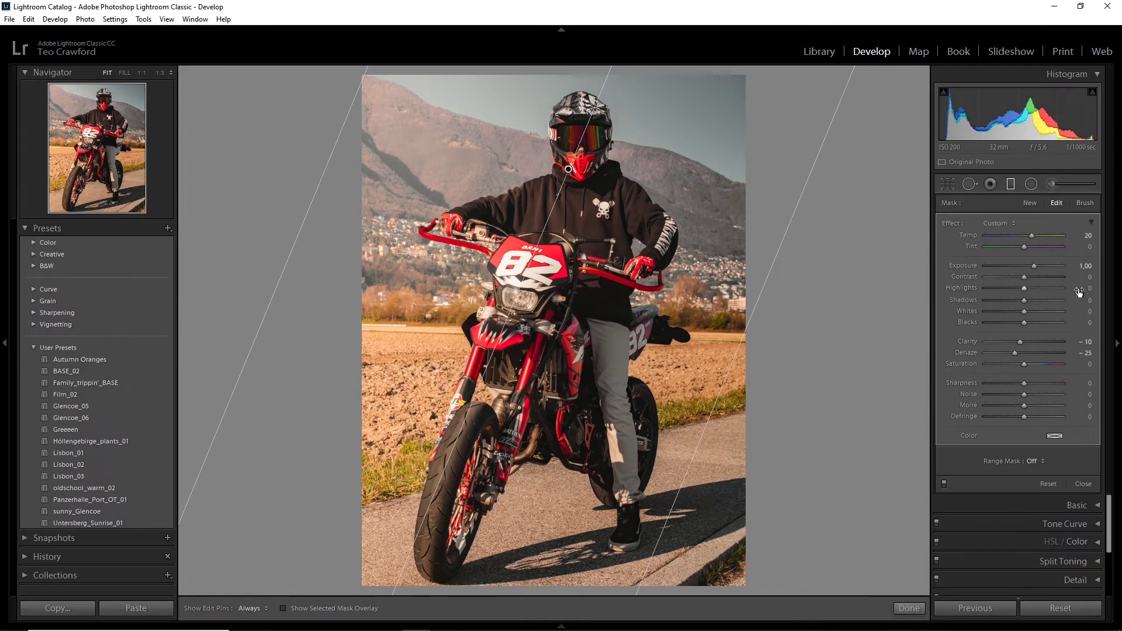
click(1012, 184)
- Draw a second graduated filter from the right with Exposure 0 and a cool Temp -48
key(m)
drag(745, 353, 503, 316)
double_click(1062, 267)
drag(1015, 237, 1002, 239)
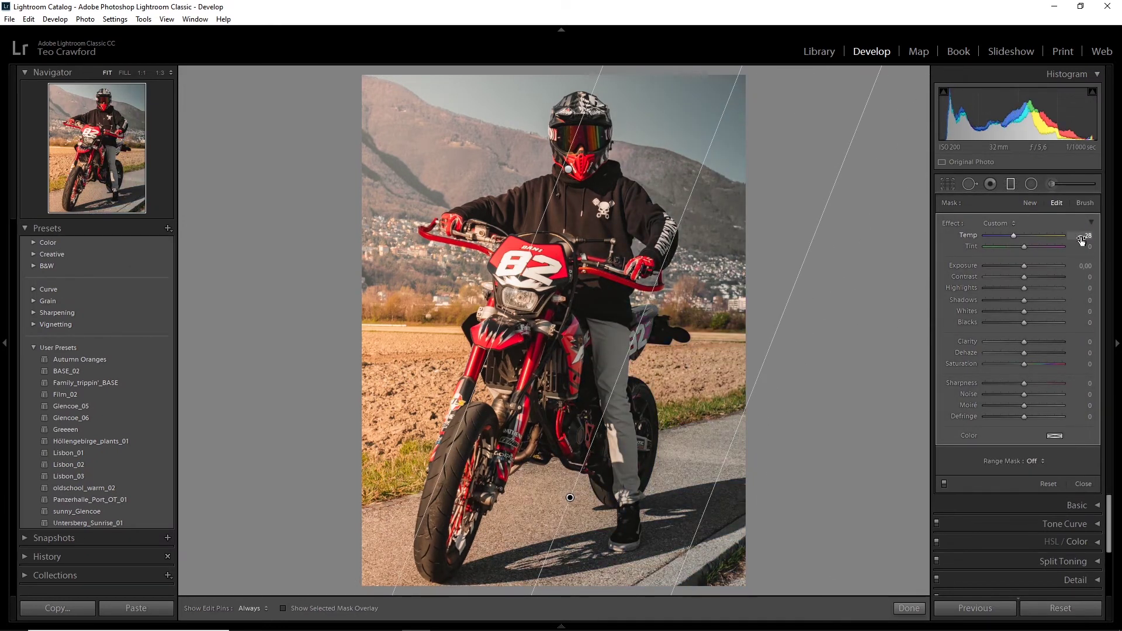
- Finish the gradient edits and compare the rider photo before and after side by side
key(m)
key(y)
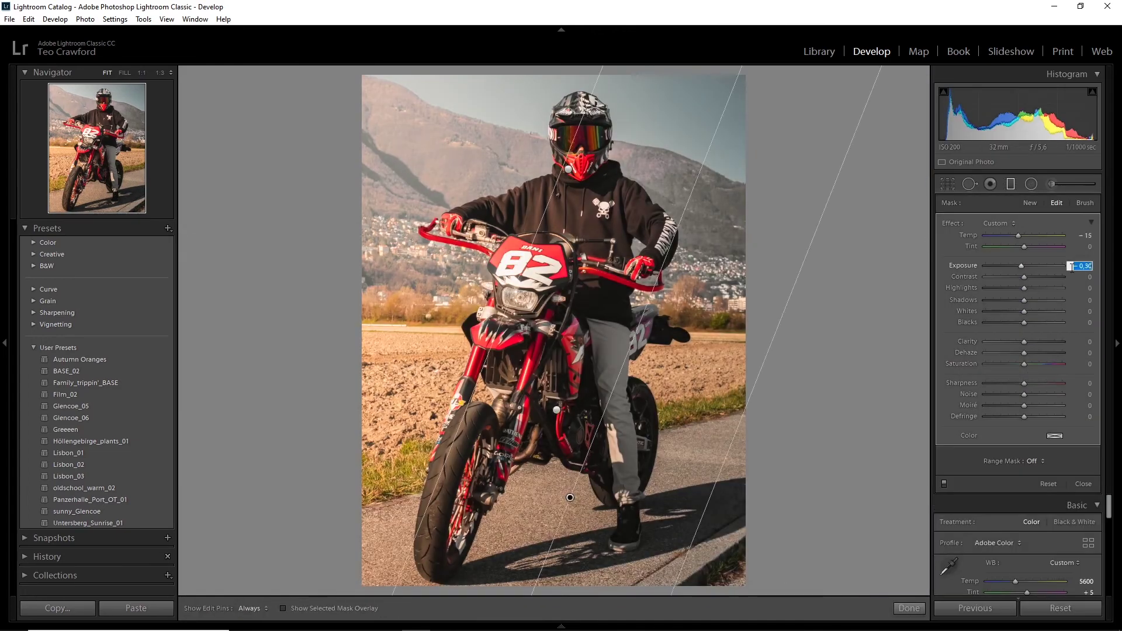
key(k)
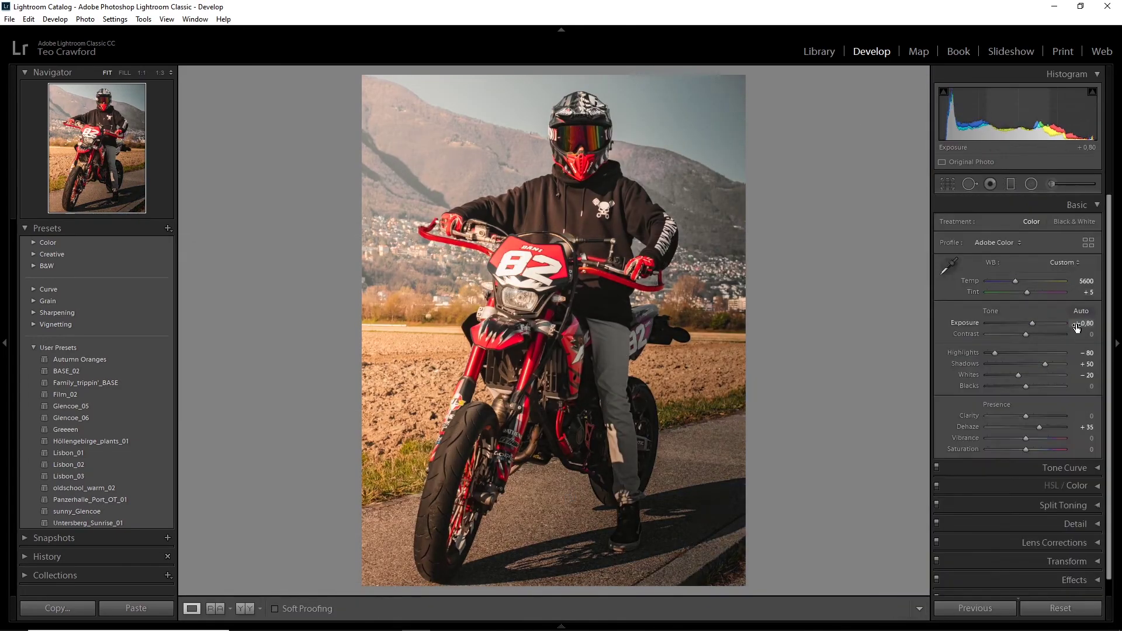
- Erase the excess brushed glow along the helmet's left edge and top
key(z)
drag(1017, 237, 1008, 236)
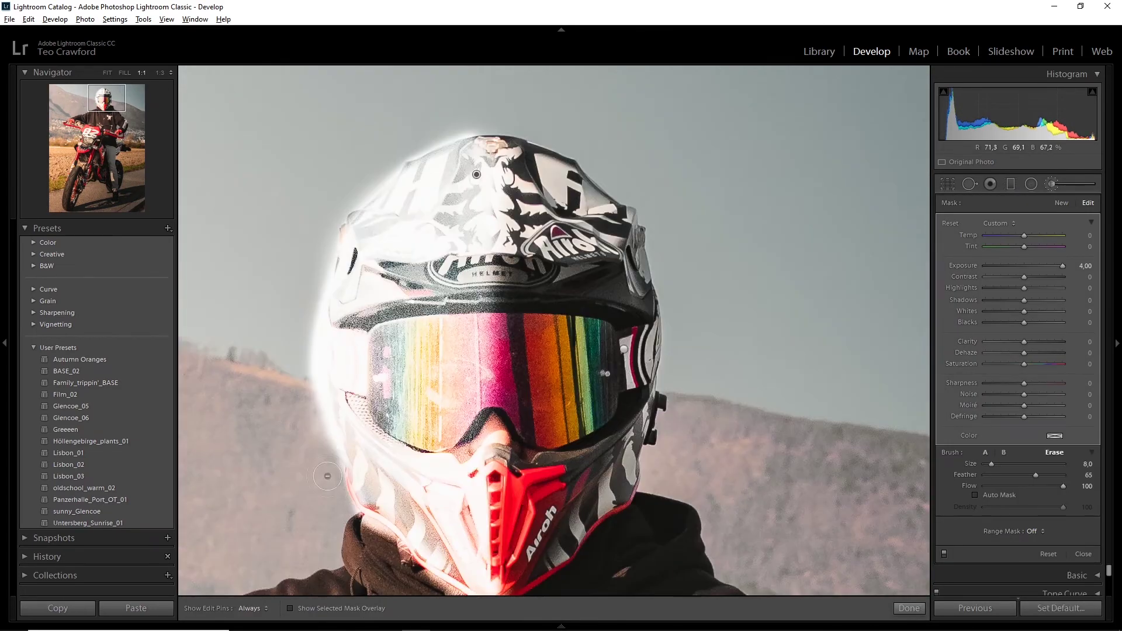
mouse_move(327, 476)
mouse_down()
mouse_move(325, 269)
mouse_move(444, 140)
mouse_up()
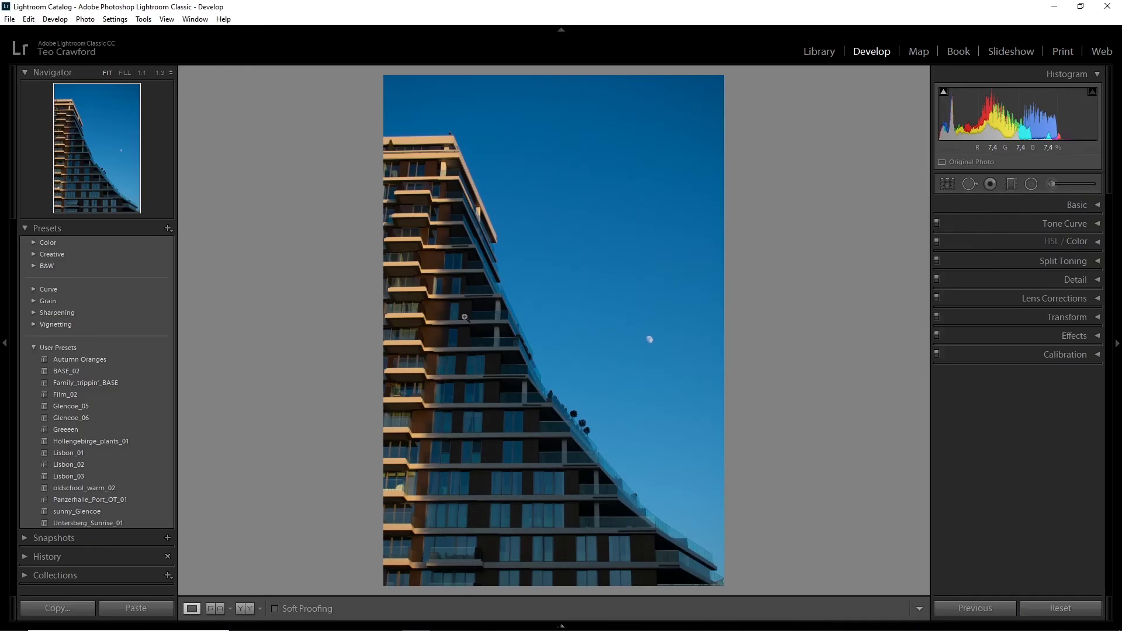
- Try perspective corrections, crop the building photo to a square, and export it
click(1067, 317)
click(967, 372)
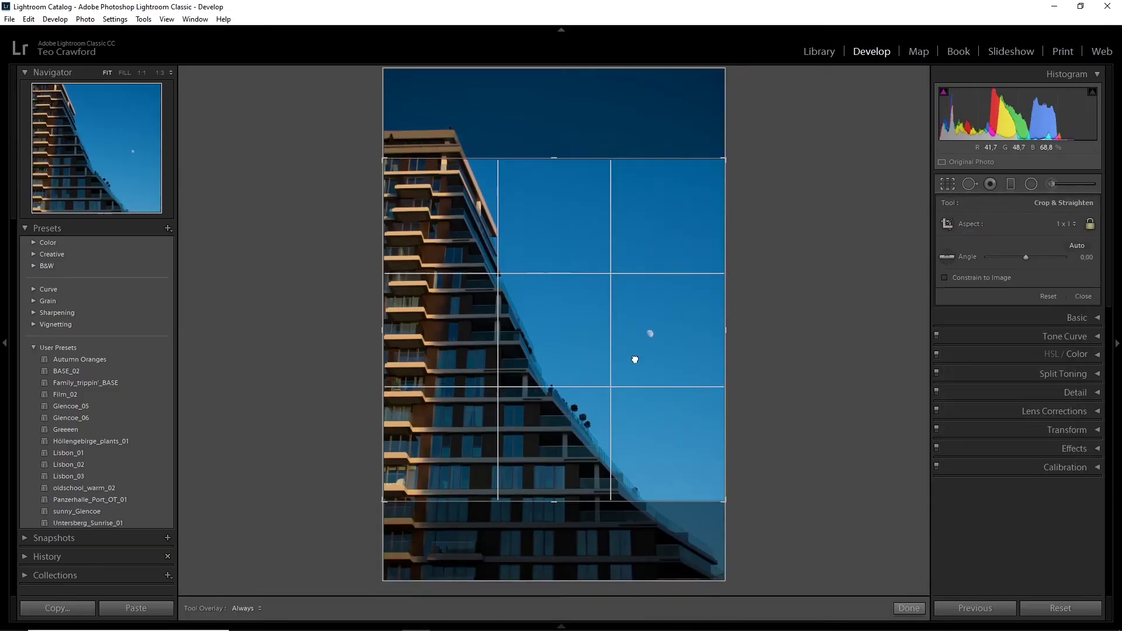
drag(634, 358, 646, 333)
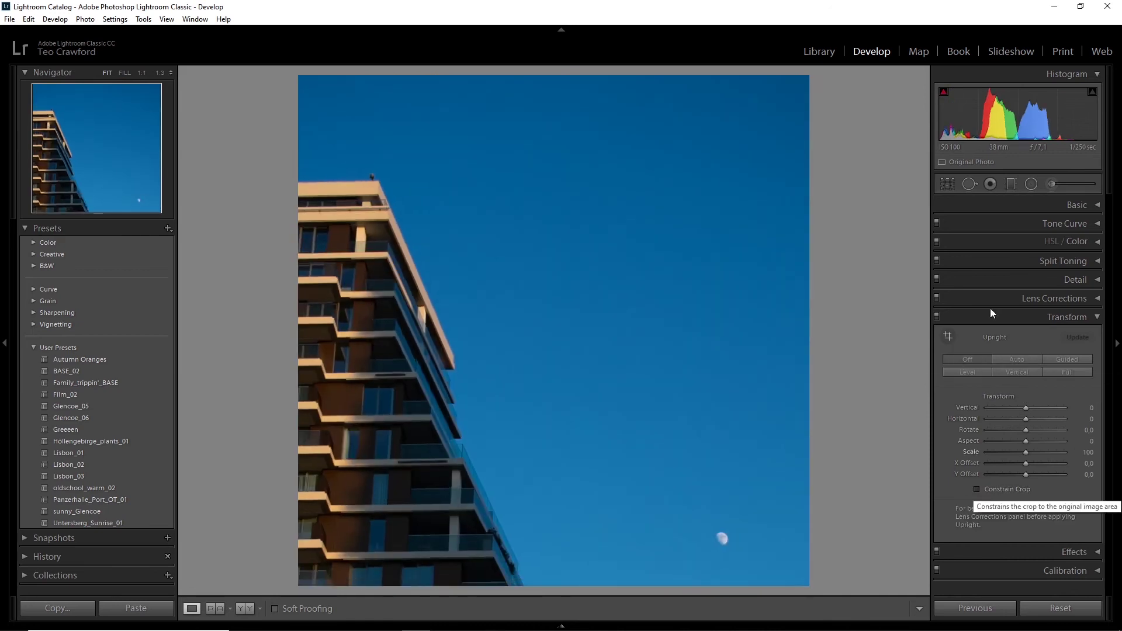
key(r)
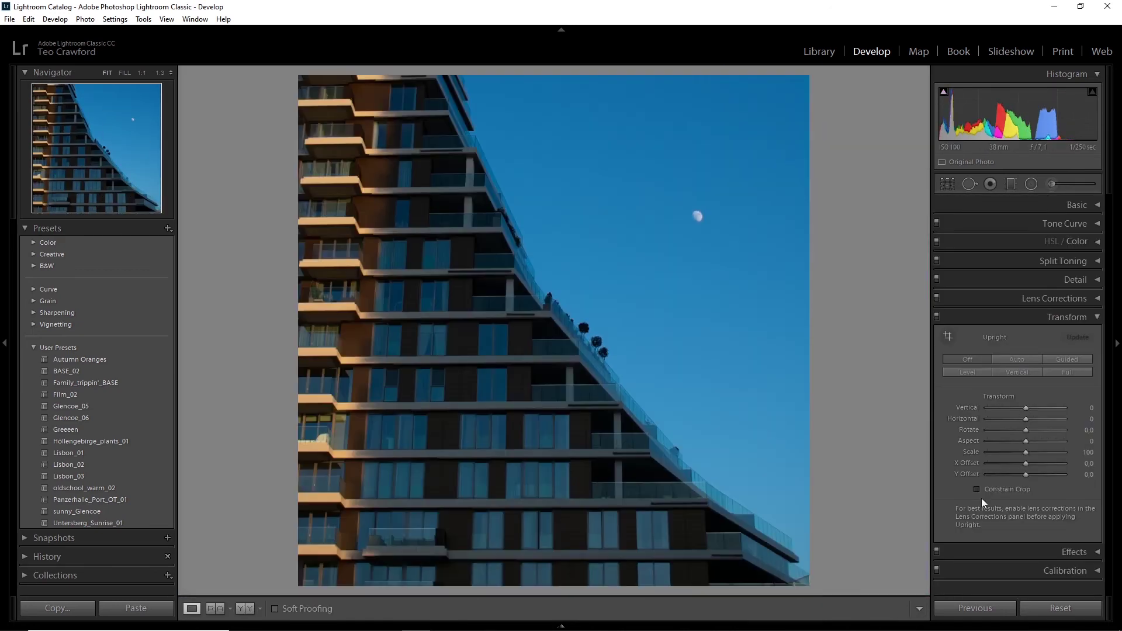
click(705, 225)
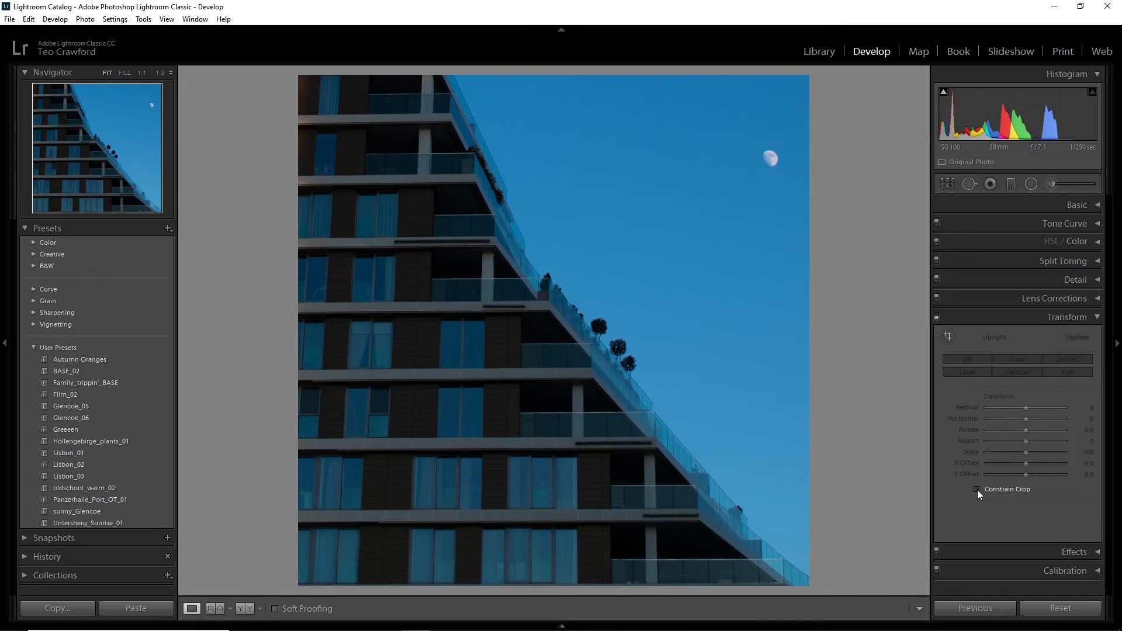
right_click(615, 403)
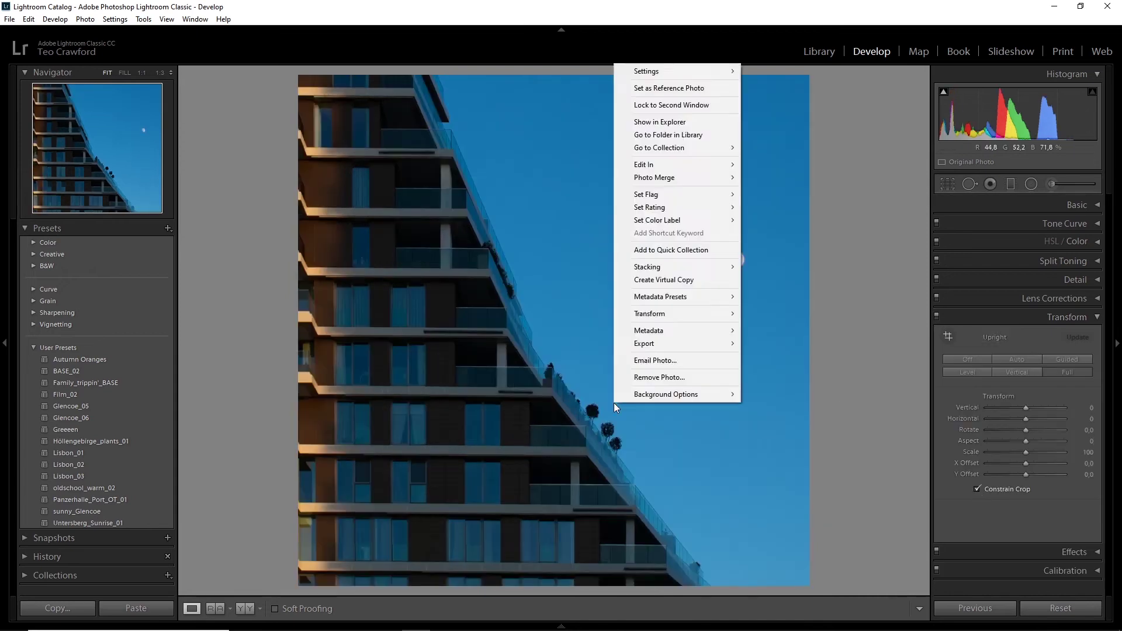
click(644, 343)
- Compare the Upright modes and settle on Vertical perspective correction
click(1017, 361)
click(1011, 373)
click(976, 369)
click(1060, 374)
click(1025, 371)
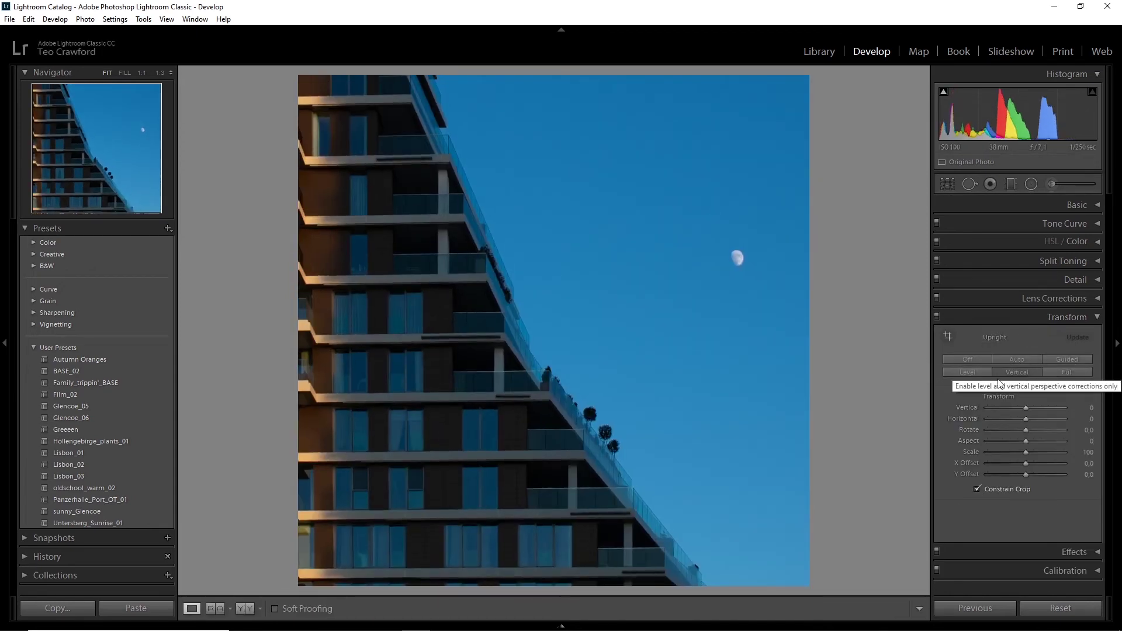
click(1029, 317)
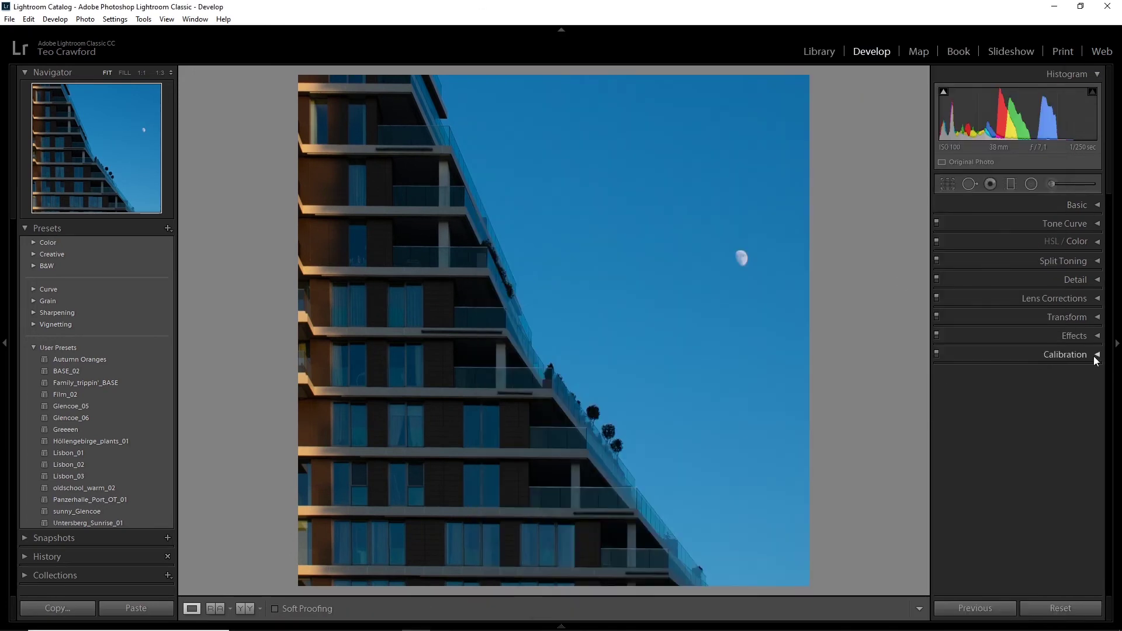
- Raise Exposure to +0.50 and Shadows to about +50, and lower Clarity to -15
click(1094, 355)
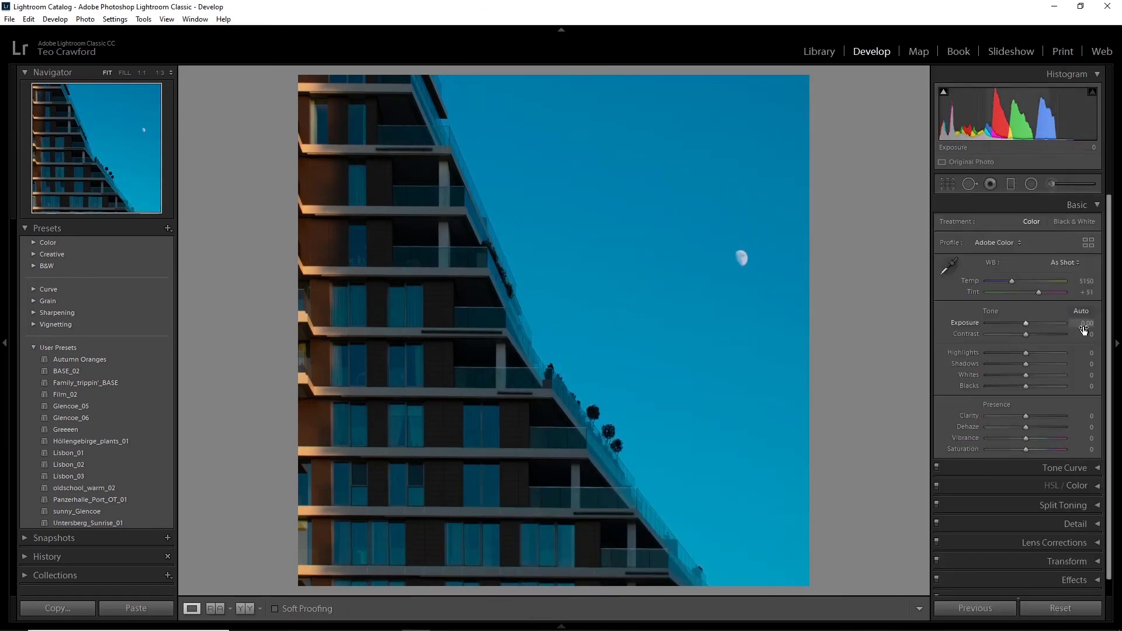
drag(1084, 324, 1096, 325)
drag(1026, 364, 1045, 364)
drag(1026, 416, 1011, 418)
- Desaturate and darken the blue sky in HSL, add Dehaze +25 and warm Temp to 7200
click(1065, 485)
drag(1029, 545, 1021, 556)
drag(1026, 427, 1033, 426)
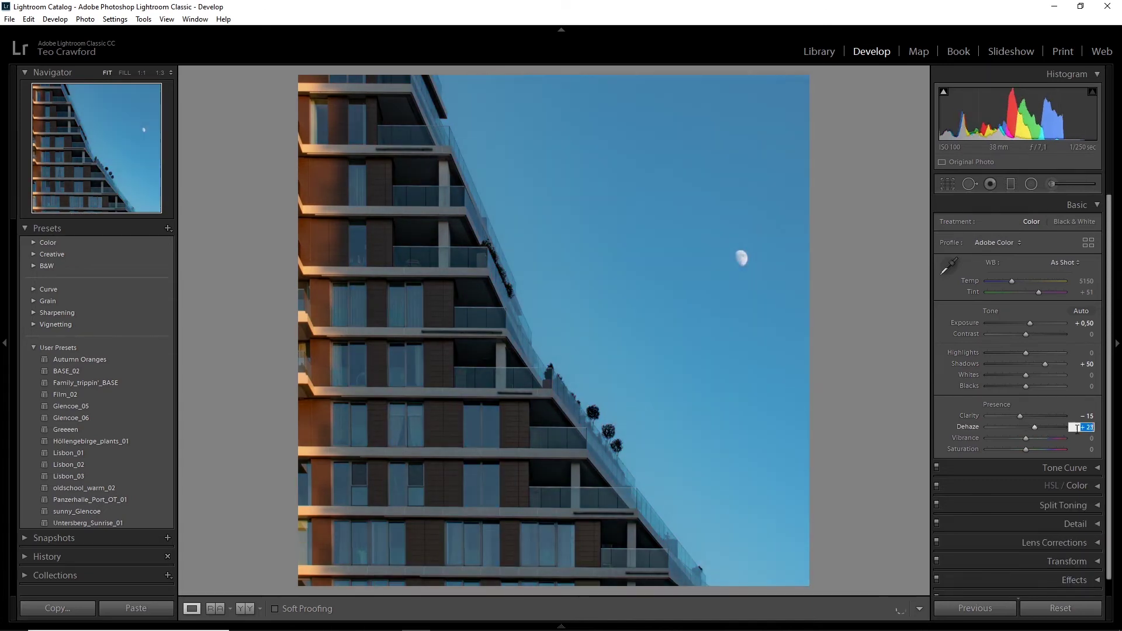
drag(1012, 281, 1026, 282)
drag(1007, 544, 1022, 544)
click(1081, 485)
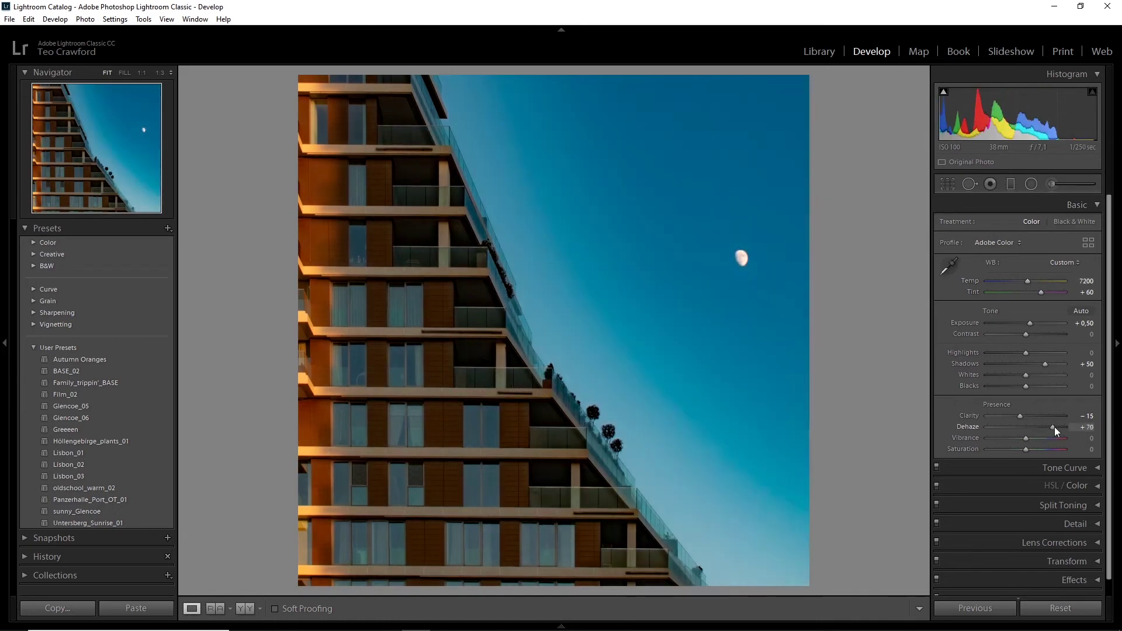
- Reshape a single-channel tone curve to cool the sky, then review Split Toning and Detail
click(1097, 204)
click(1097, 223)
click(1055, 385)
mouse_move(1018, 310)
mouse_down()
mouse_move(1009, 322)
mouse_move(1014, 304)
mouse_up()
click(1063, 448)
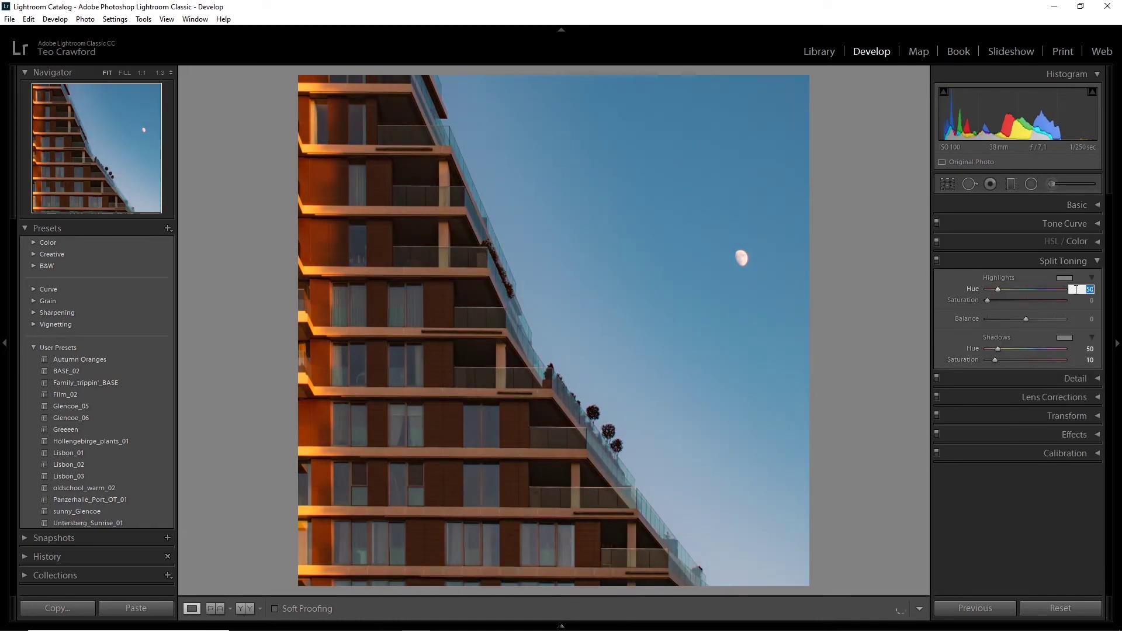
click(939, 263)
click(1052, 279)
click(1072, 281)
- Apply Level perspective correction and draw a graduated filter across the sky
click(1078, 317)
click(979, 373)
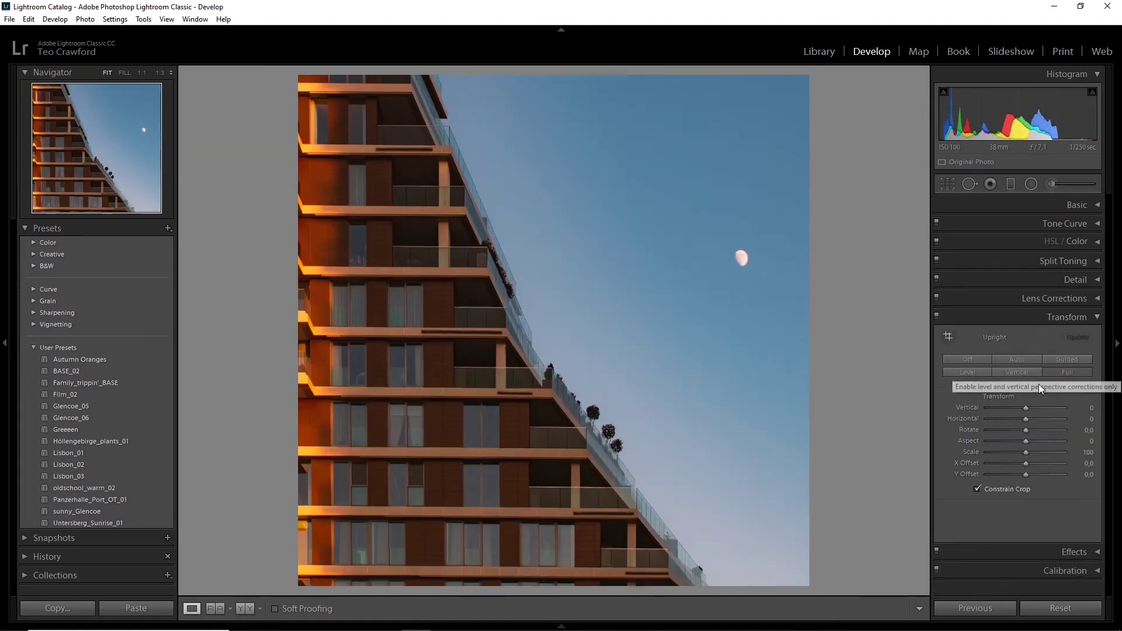
click(1010, 184)
drag(621, 281, 699, 260)
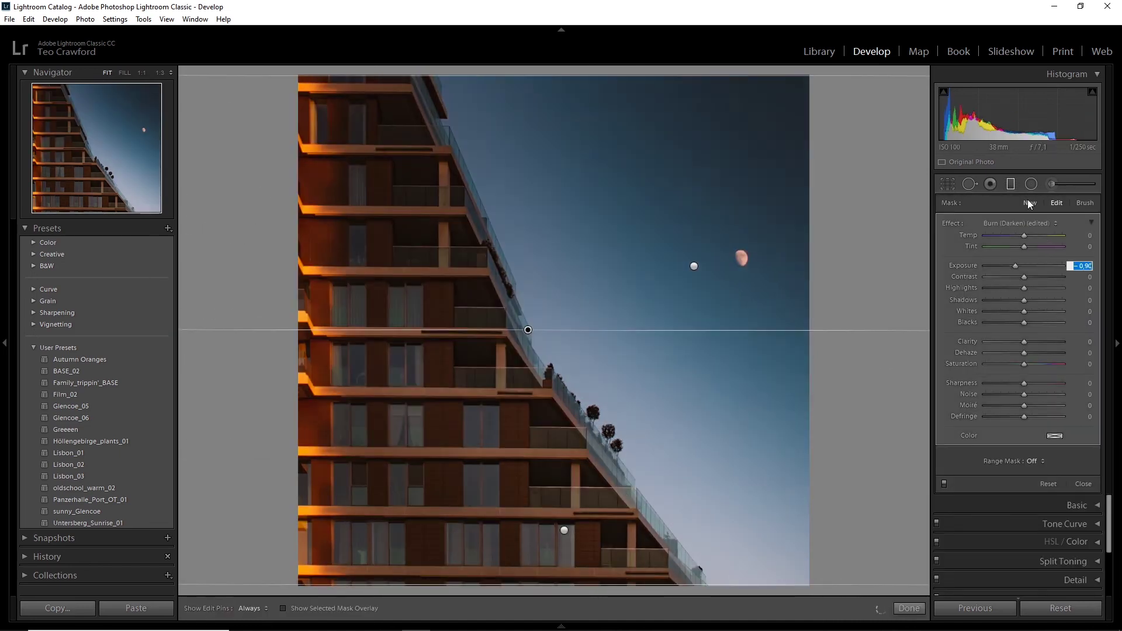
click(1011, 183)
- Zoom in on the moon to check detail, then compare before and after
click(754, 266)
click(755, 267)
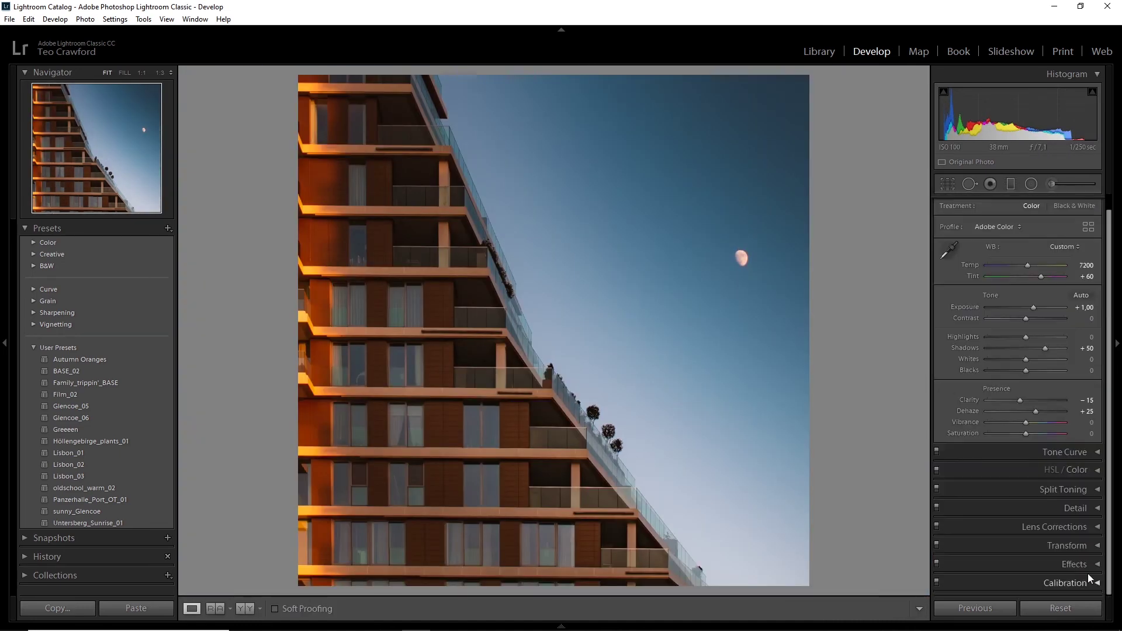
click(1089, 573)
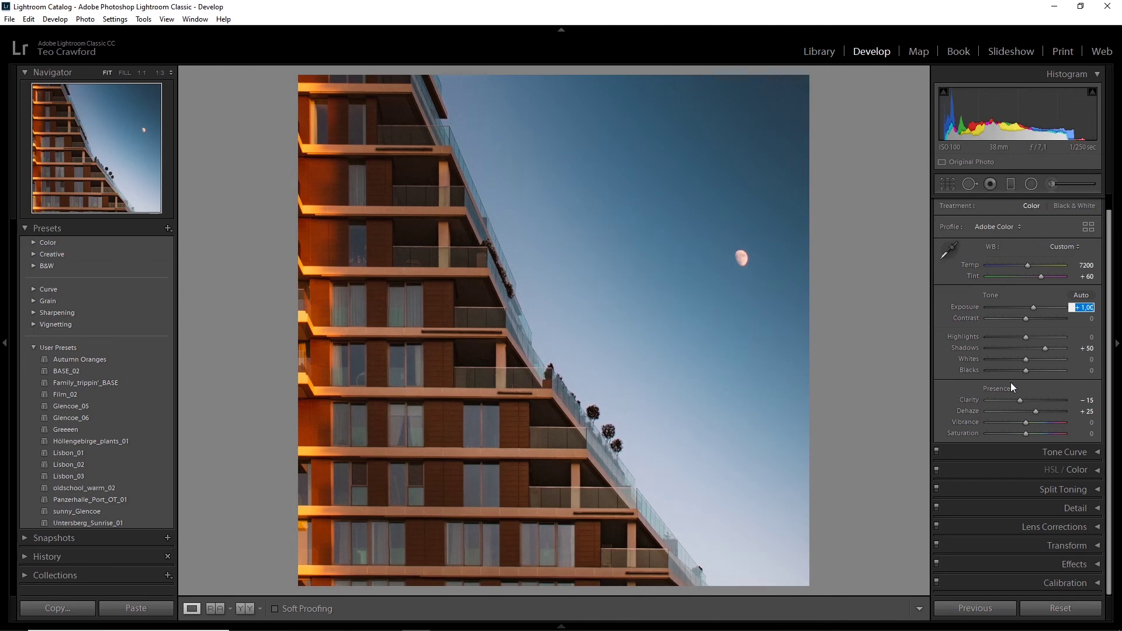
- Brush Exposure 0.30 onto the lower building and close the brush and Basic panels
click(1011, 184)
click(1051, 185)
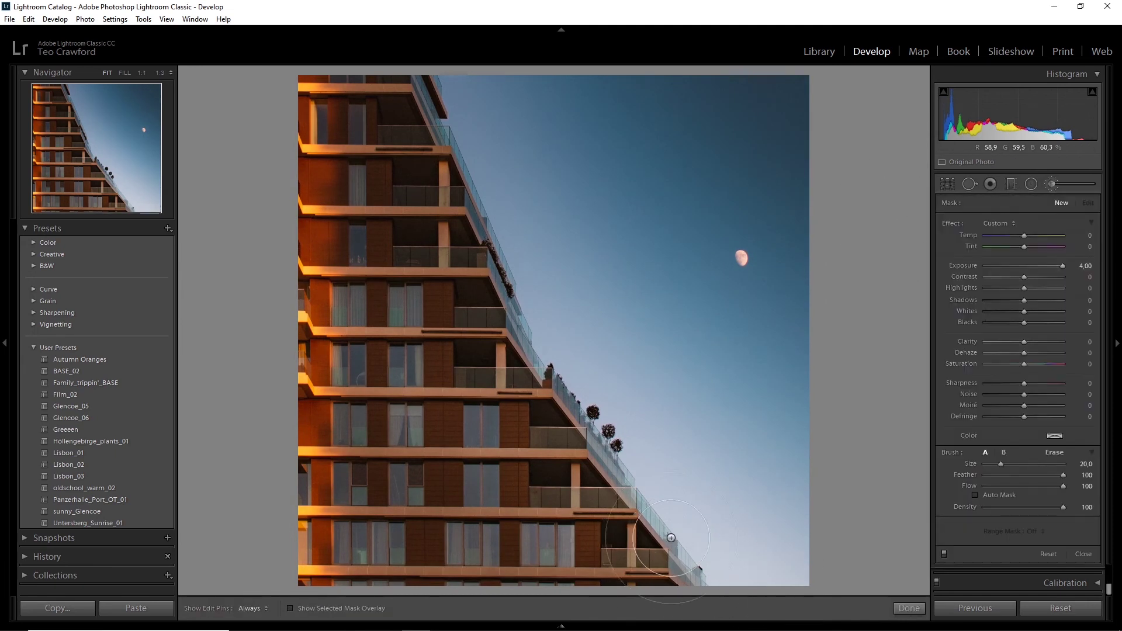
click(1078, 265)
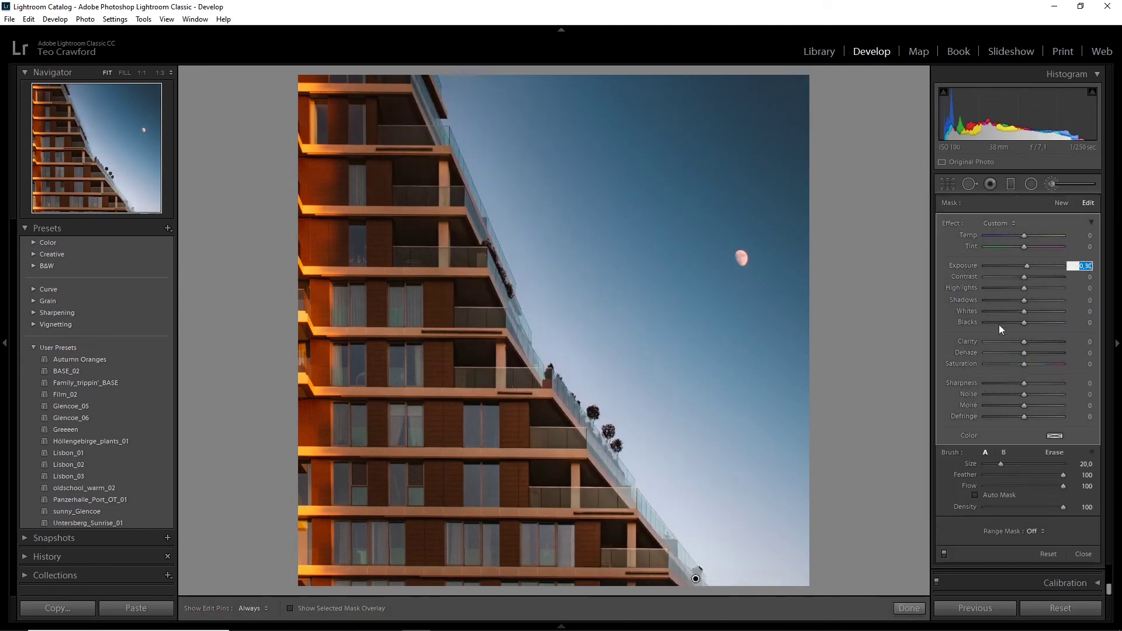
click(1052, 184)
scroll(1079, 203, up, 1)
click(1079, 203)
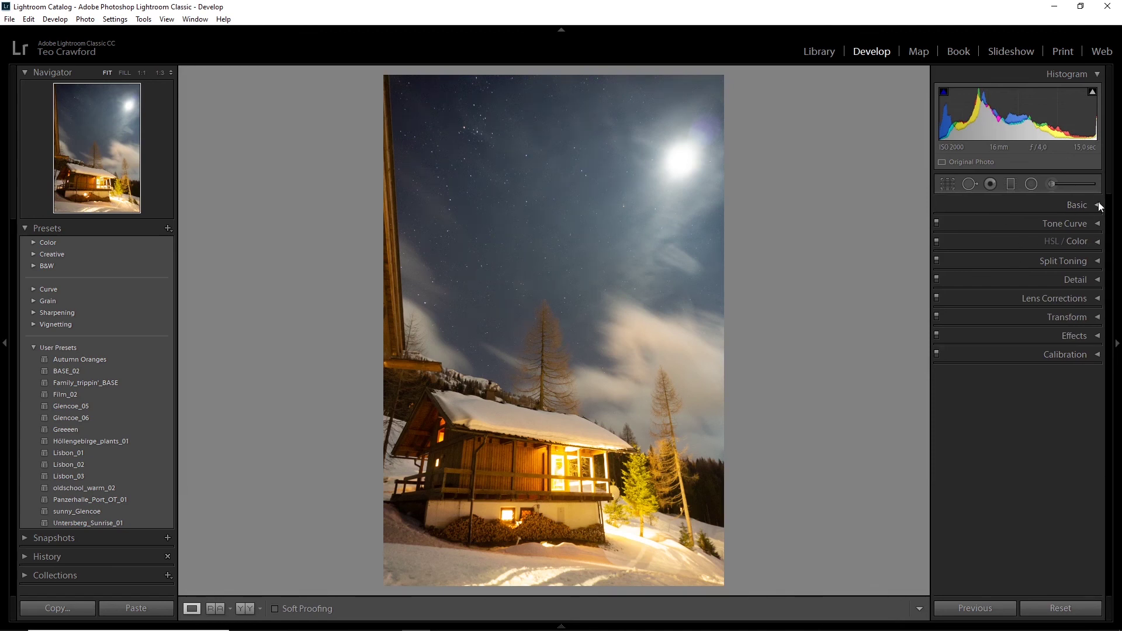
- Cool the cabin photo's white balance to Temp 3500
click(1099, 205)
mouse_move(1006, 283)
mouse_down()
mouse_move(989, 281)
mouse_move(998, 279)
mouse_up()
click(1079, 281)
text(3500)
key(Return)
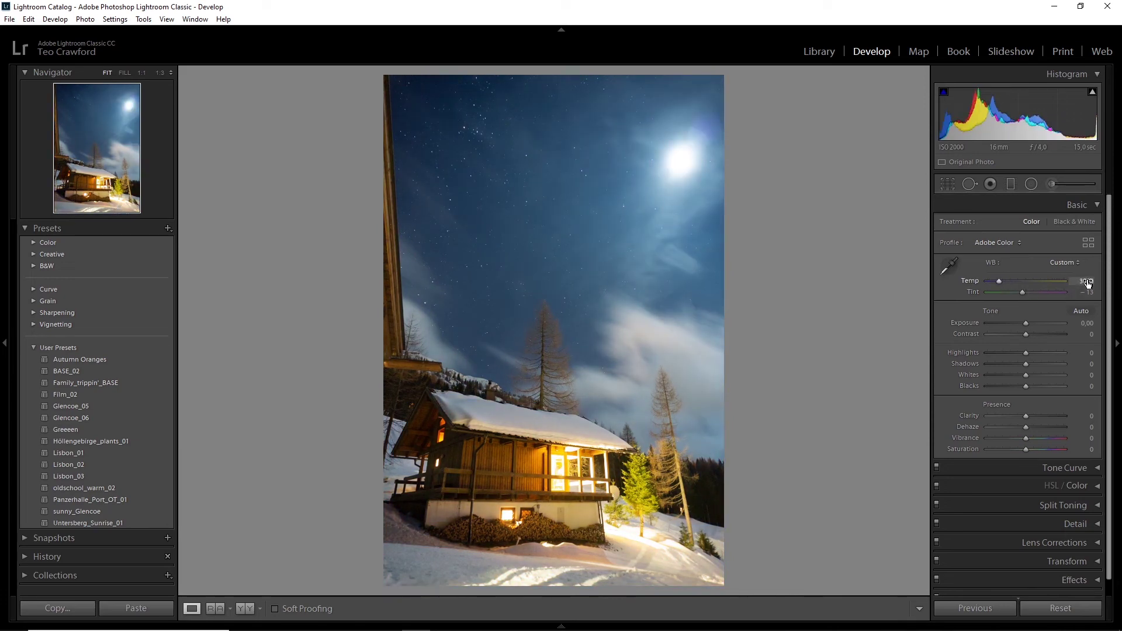
- Pull the Whites down and desaturate and darken the blue sky
scroll(1029, 415, down, 5)
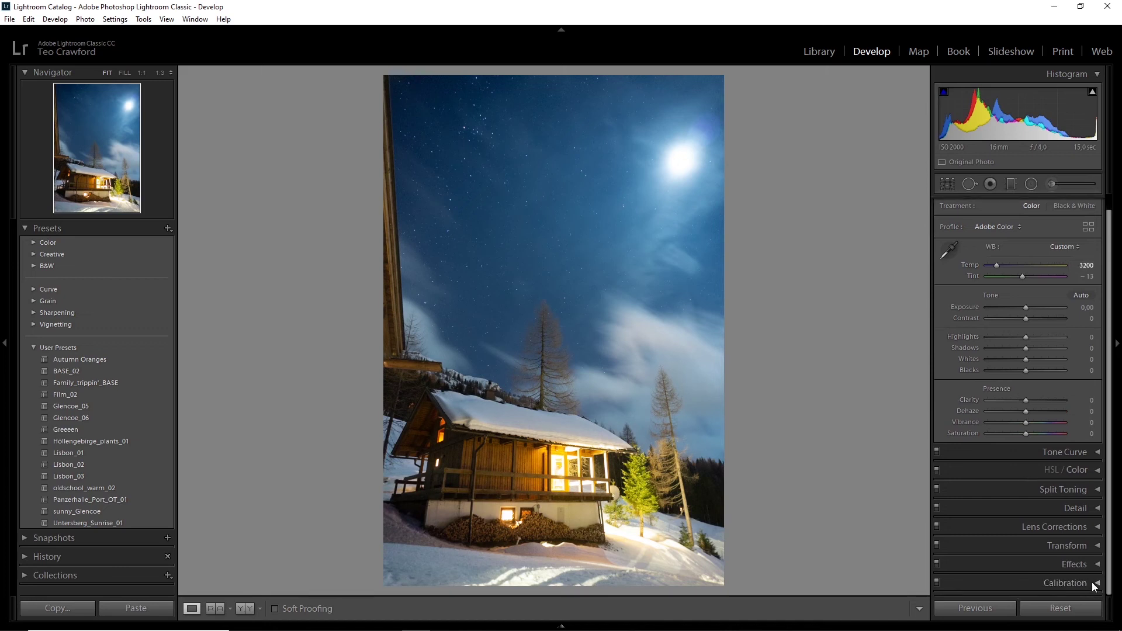
click(1099, 412)
drag(1025, 360, 989, 336)
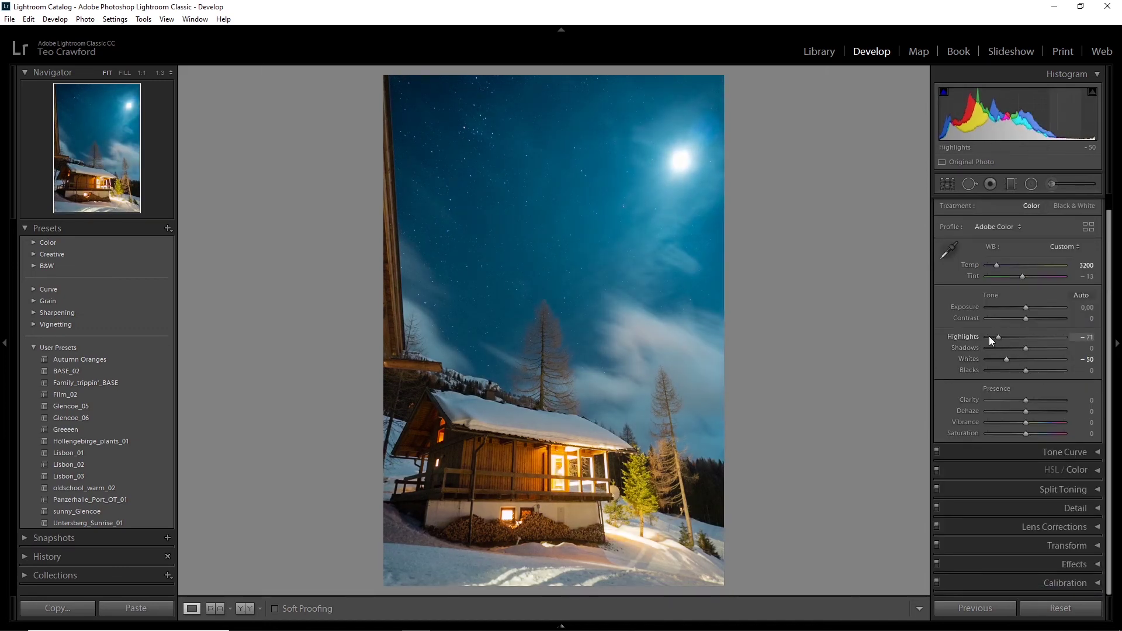
click(1097, 452)
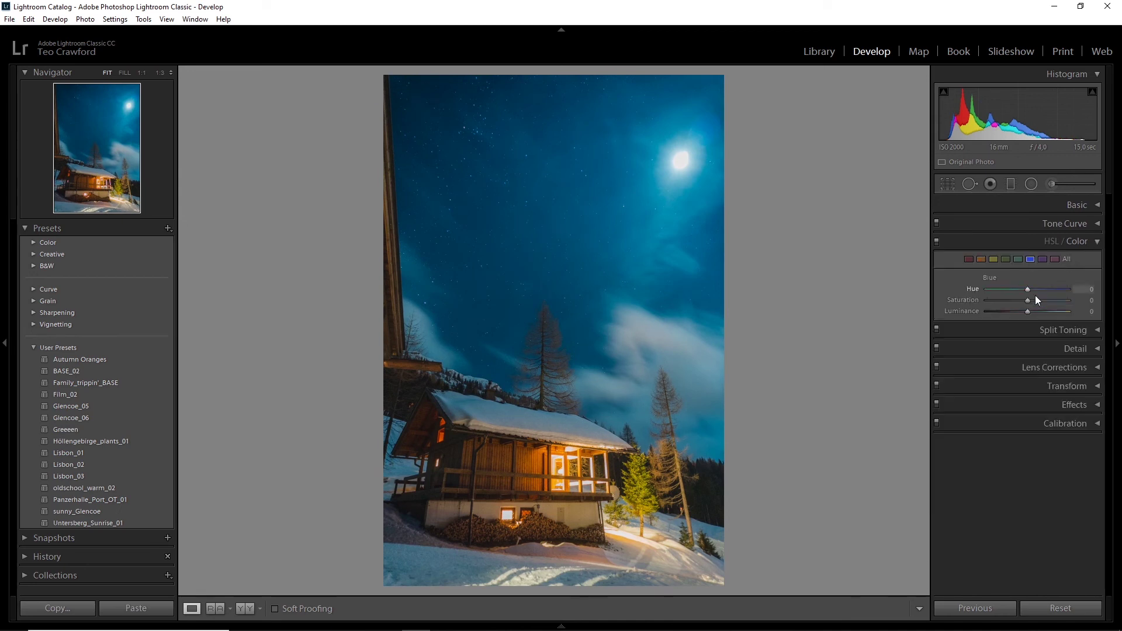
drag(1035, 295, 1006, 302)
key(z)
key(z)
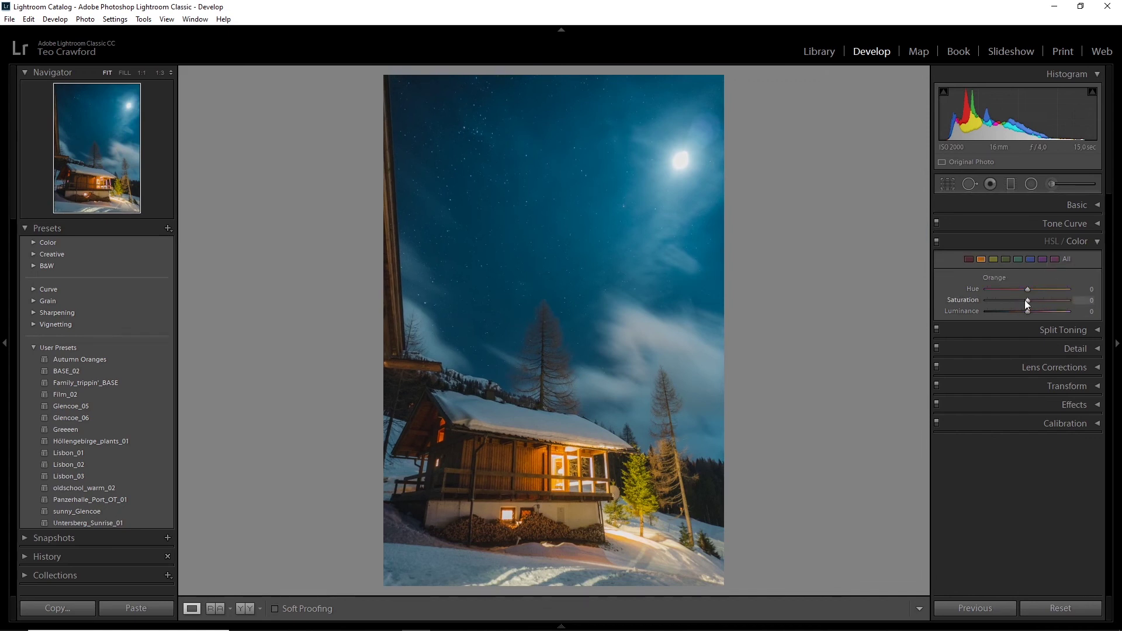
- Draw a vertical graduated filter, then try a radial filter on the moon and undo it
click(1011, 184)
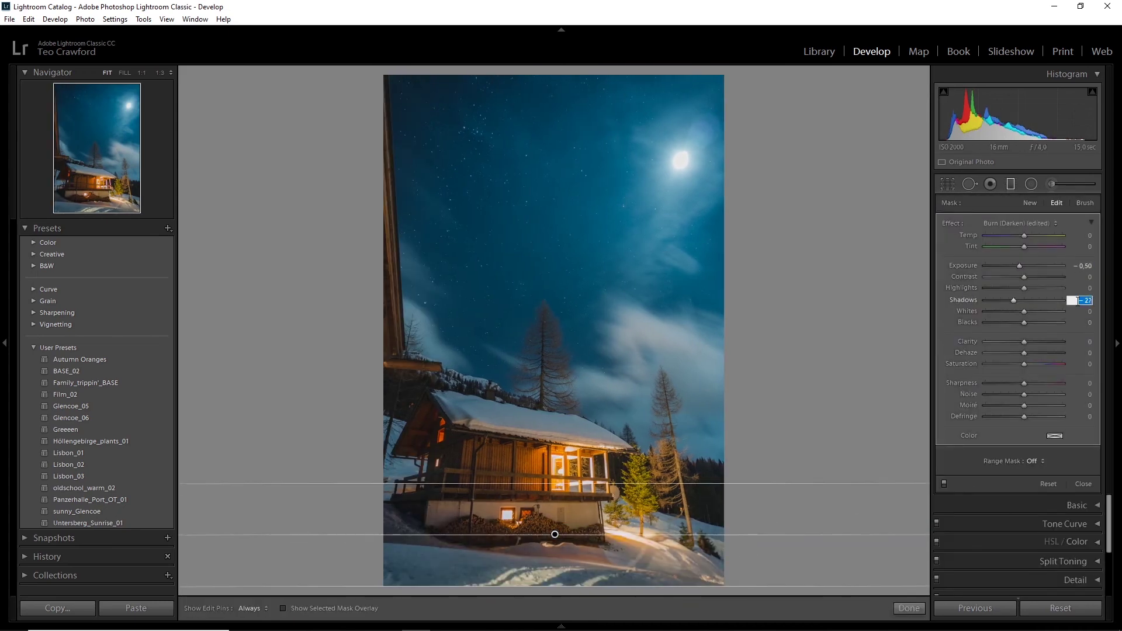
drag(419, 291, 724, 277)
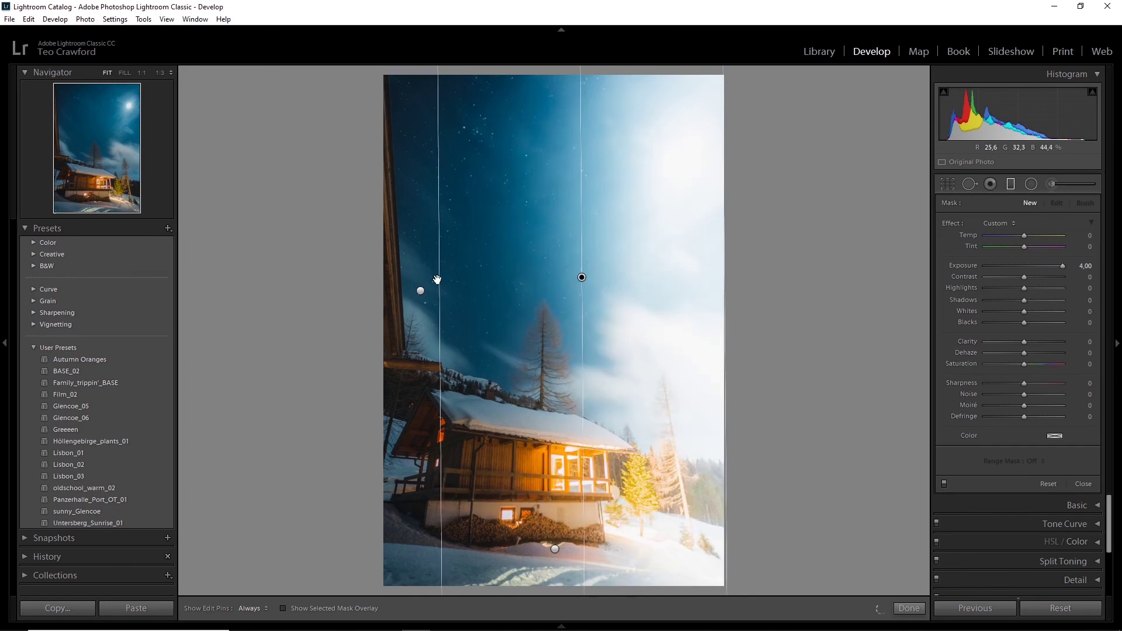
key(shift+m)
drag(657, 151, 722, 216)
key(z)
key(z)
drag(611, 155, 392, 147)
drag(680, 159, 561, 162)
key(ctrl+z)
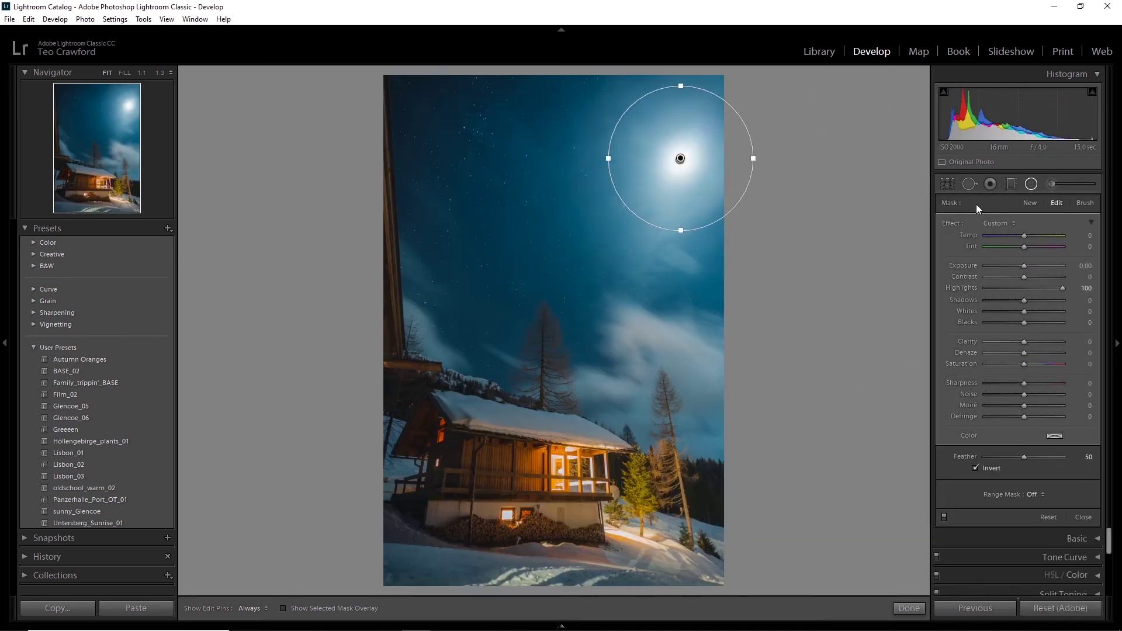
click(990, 183)
- Zoom into the upper sky and moon and start Spot Removal to clean blemishes
click(455, 193)
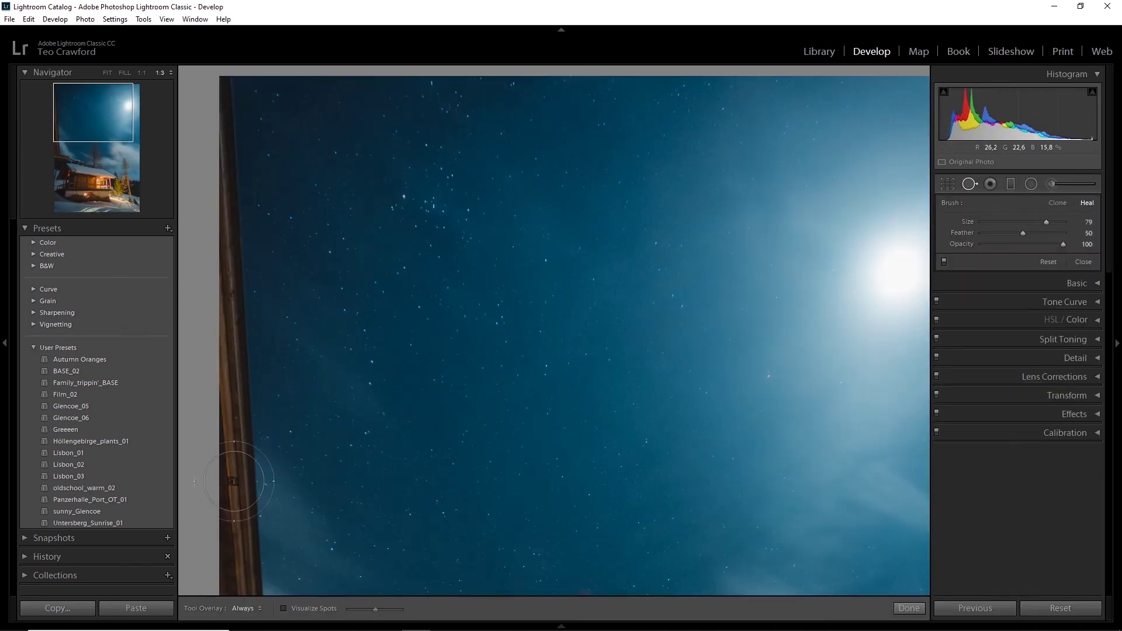
key(q)
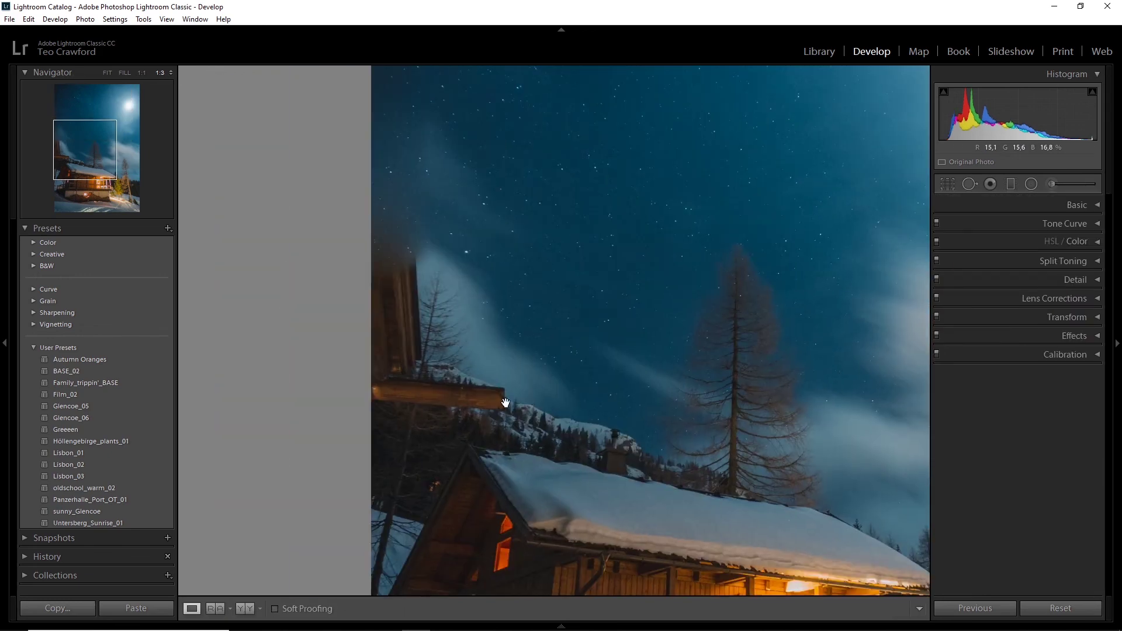